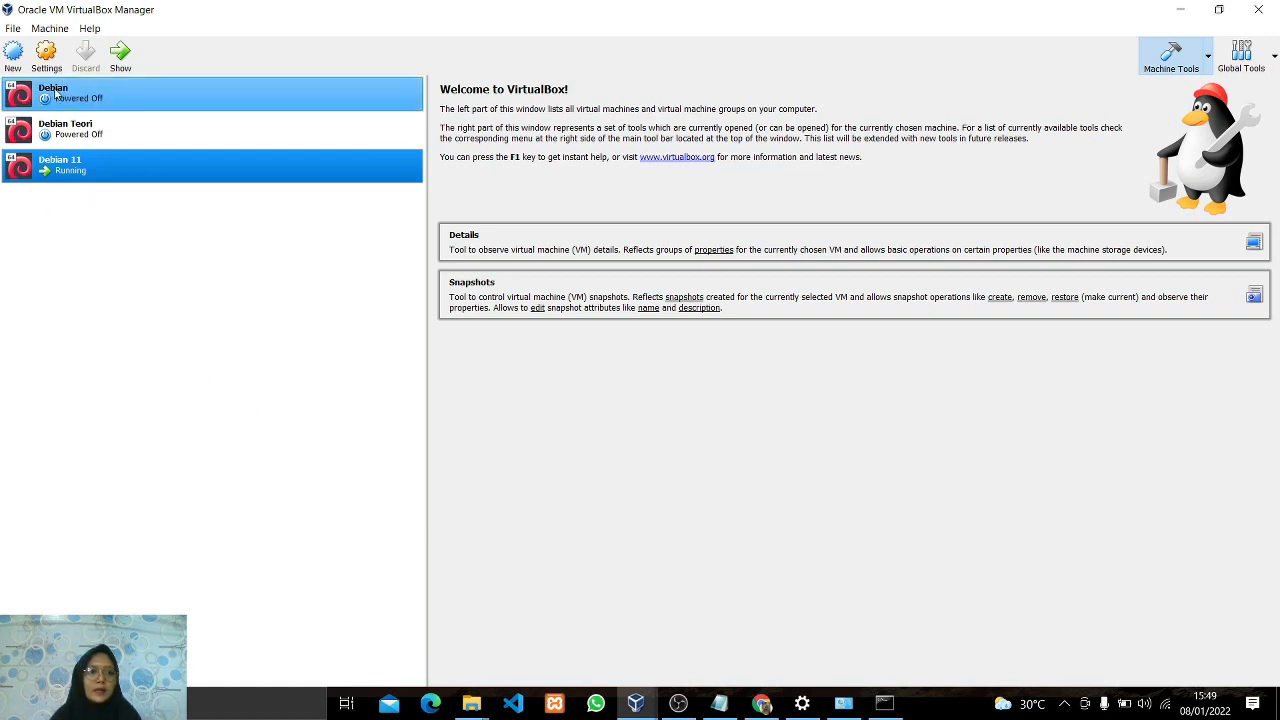
Review the network settings of Adapter 1 and Adapter 2 for the Debian 11 virtual machine and close its settings.
left_click(50, 58)
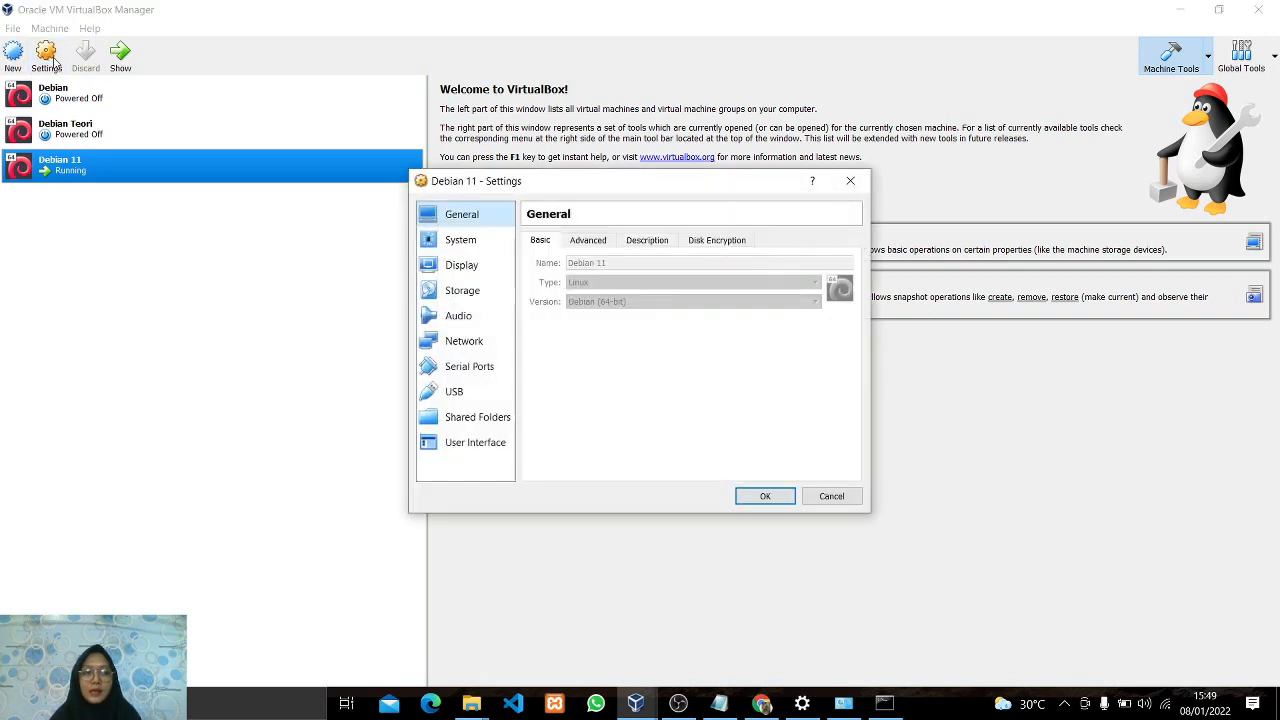
left_click(455, 342)
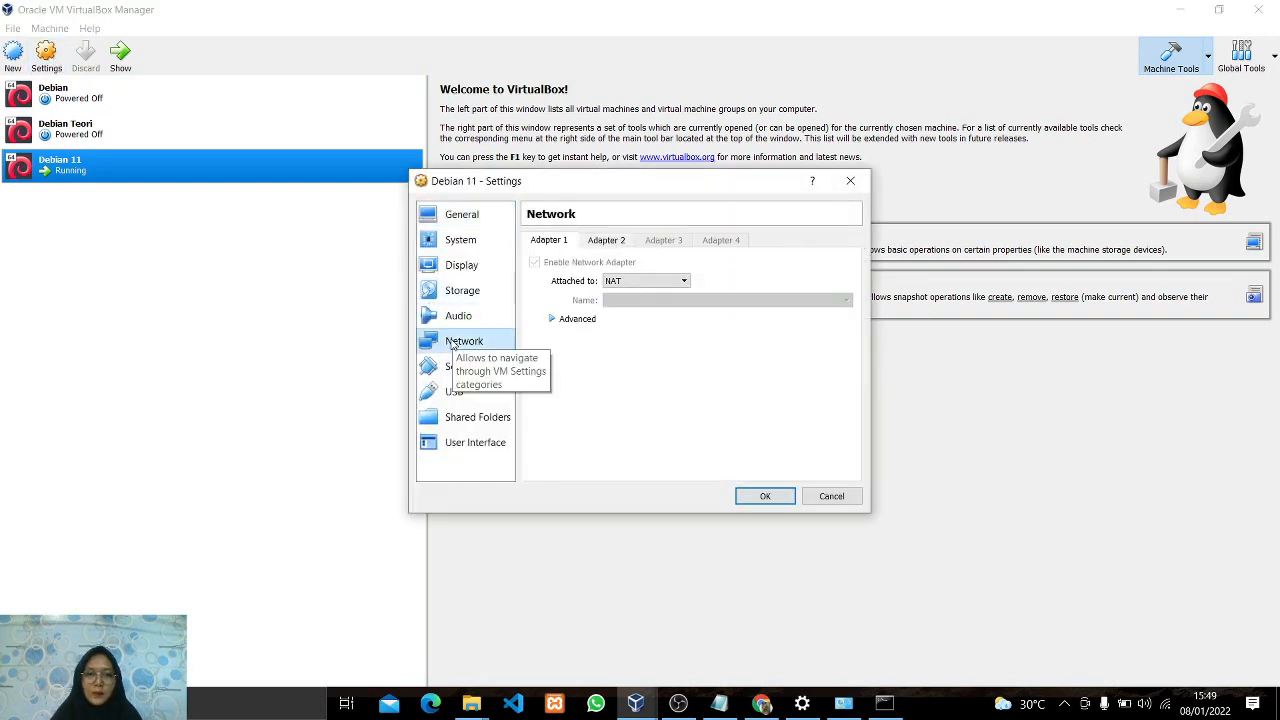
left_click(615, 243)
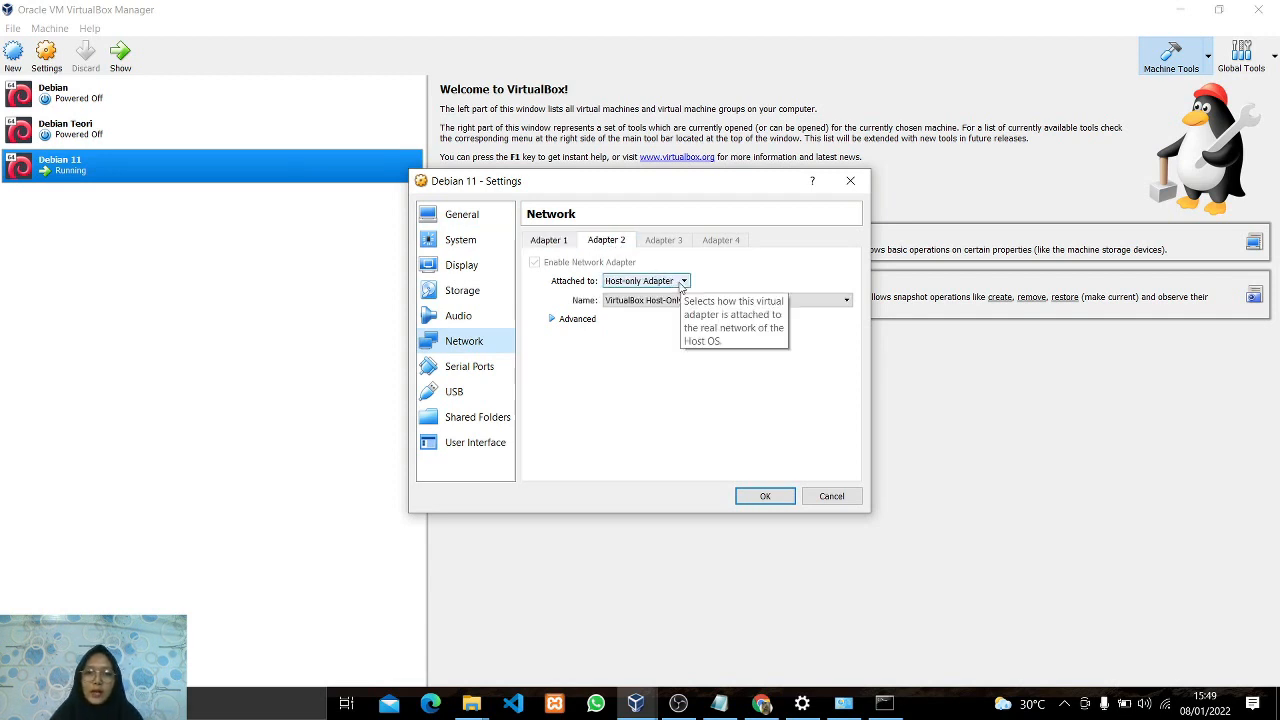
left_click(761, 501)
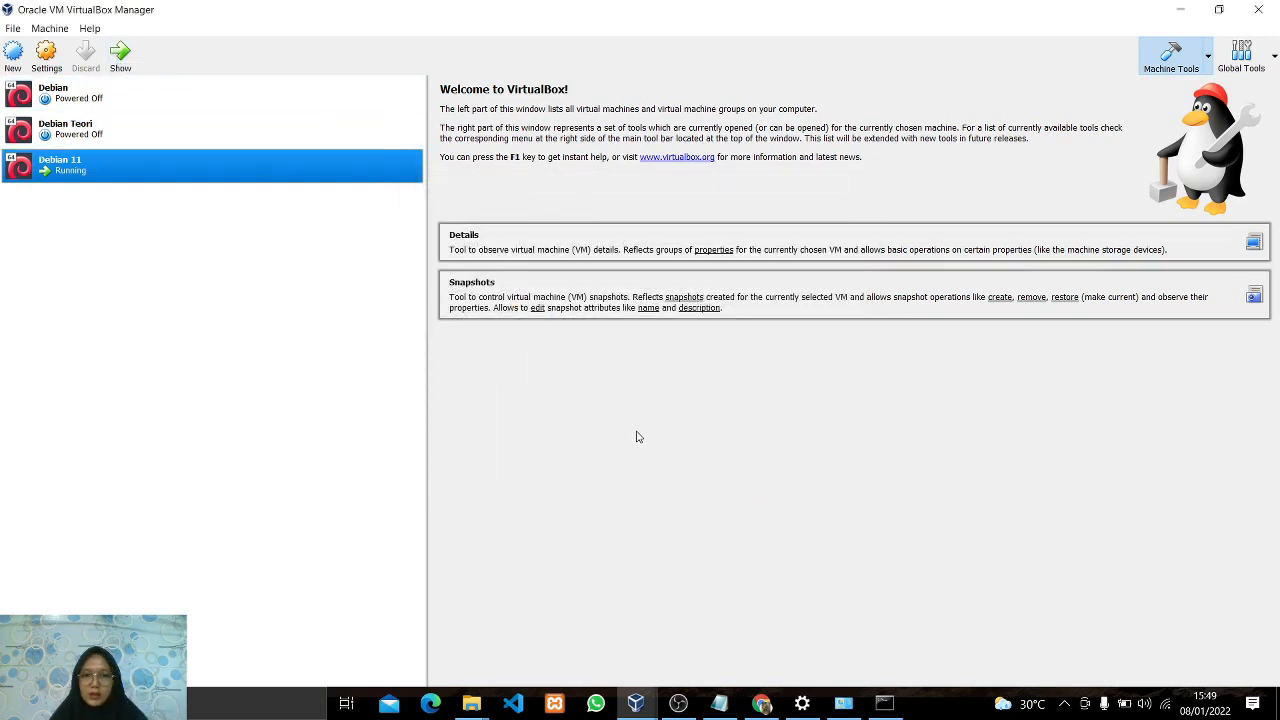
Switch to the running Debian 11 console and open /etc/network/interfaces in nano.
mouse_move(636, 703)
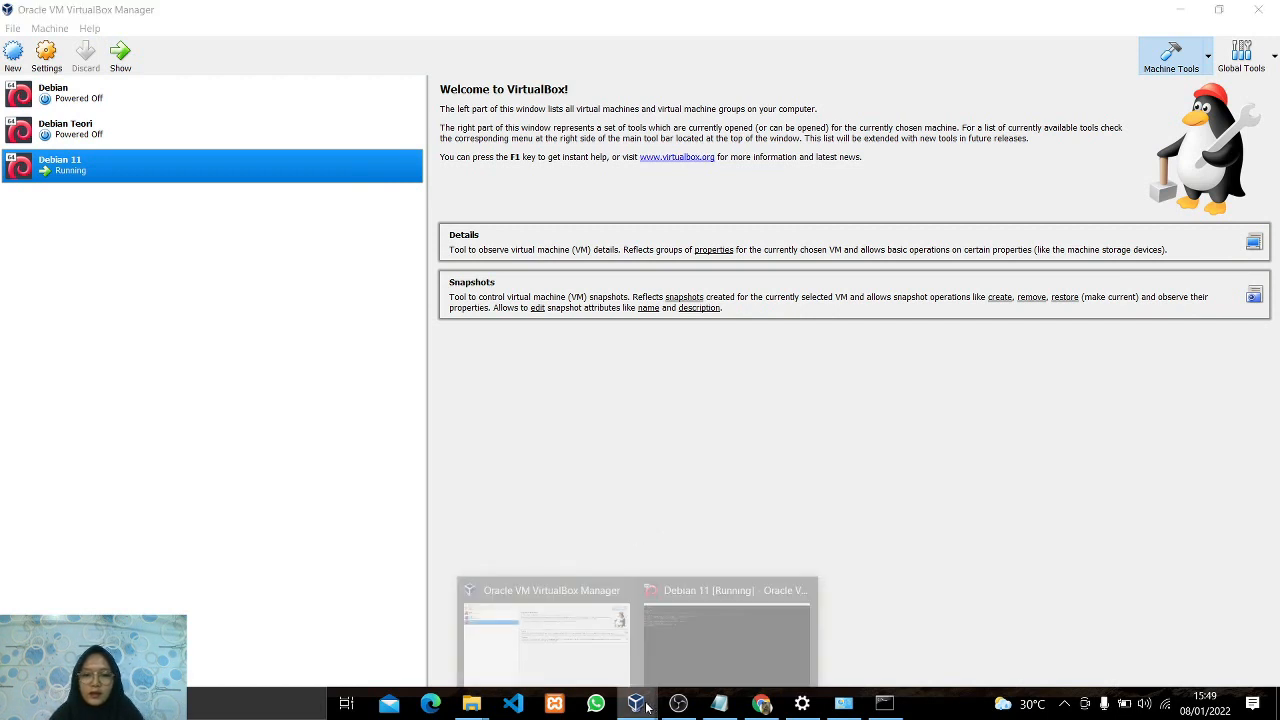
left_click(730, 635)
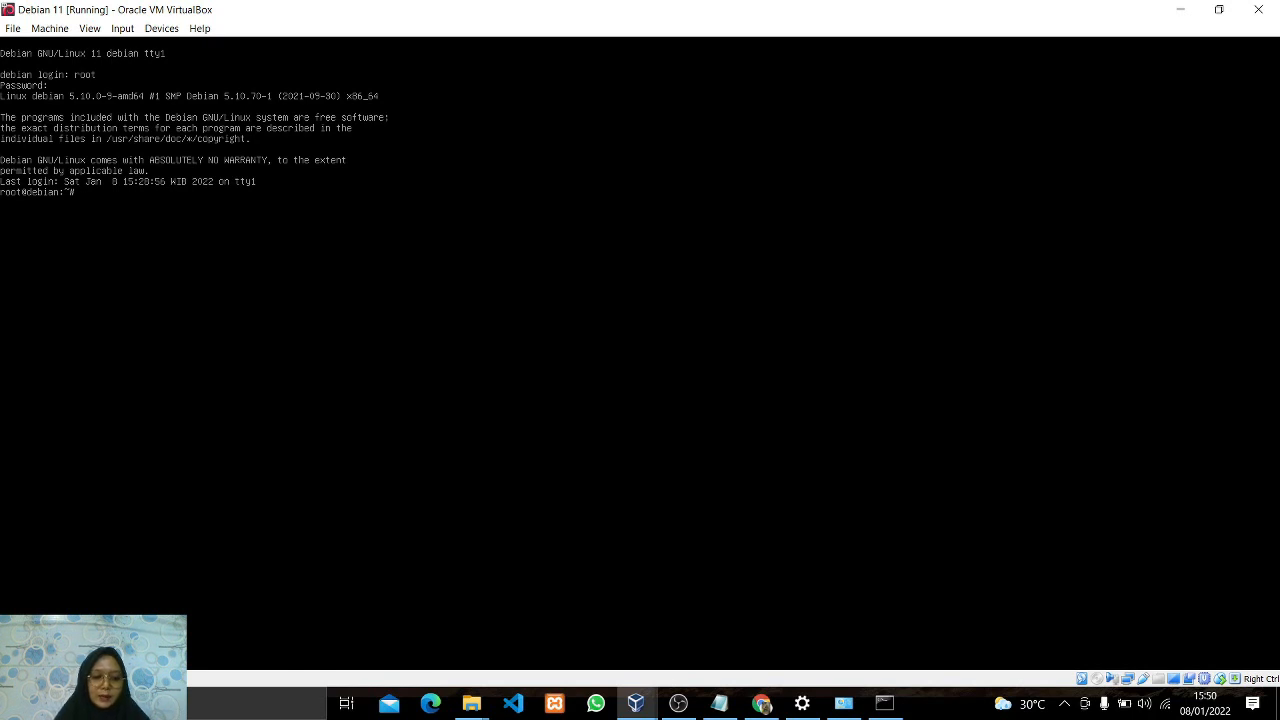
type("na")
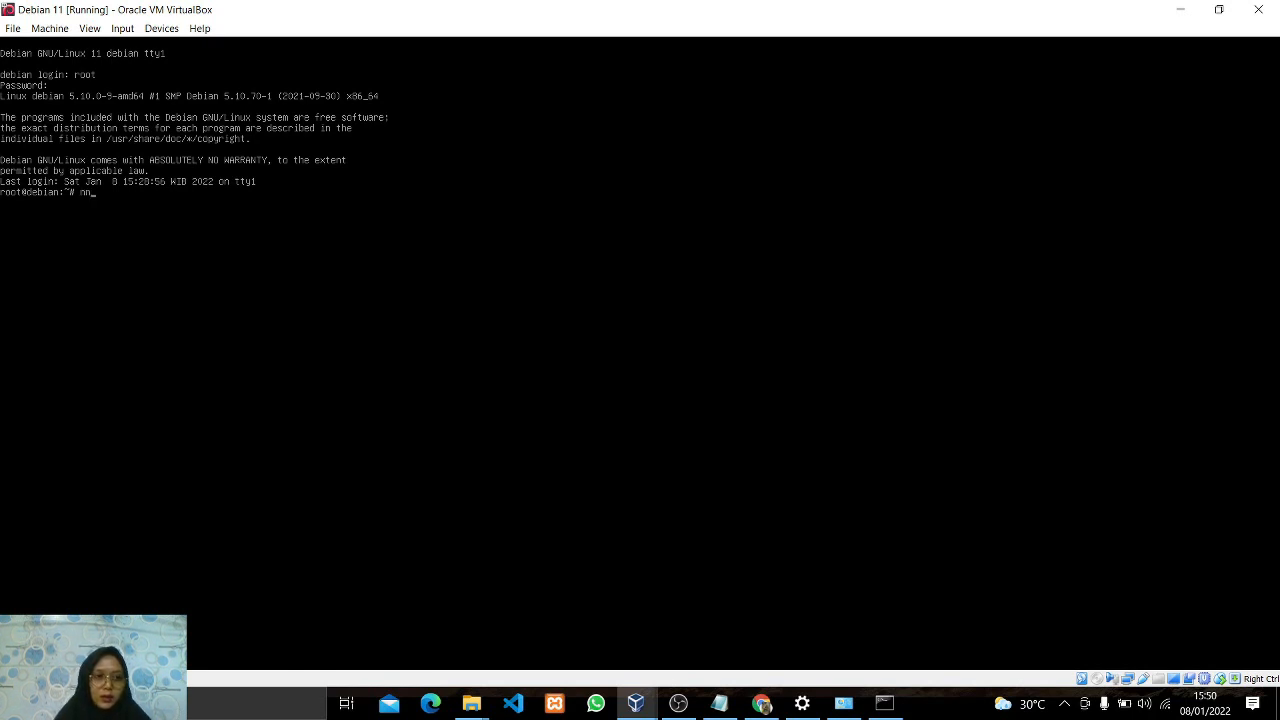
type("no")
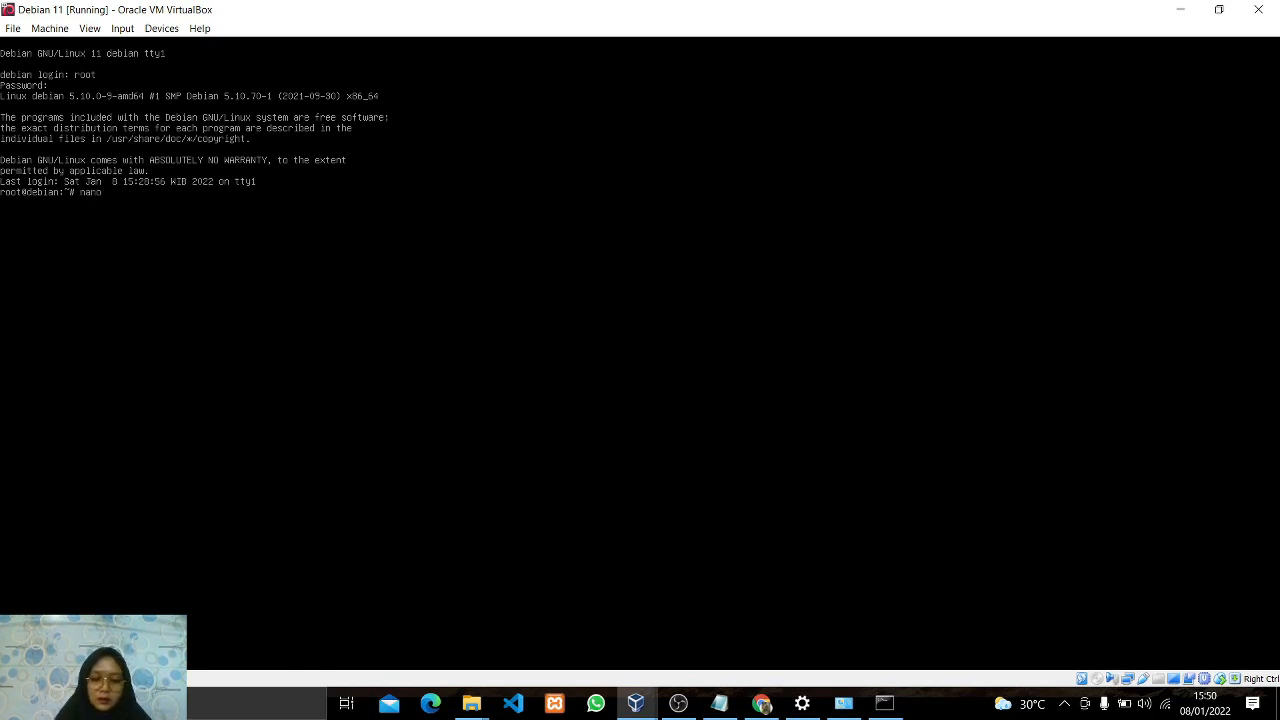
type(" /etc/network")
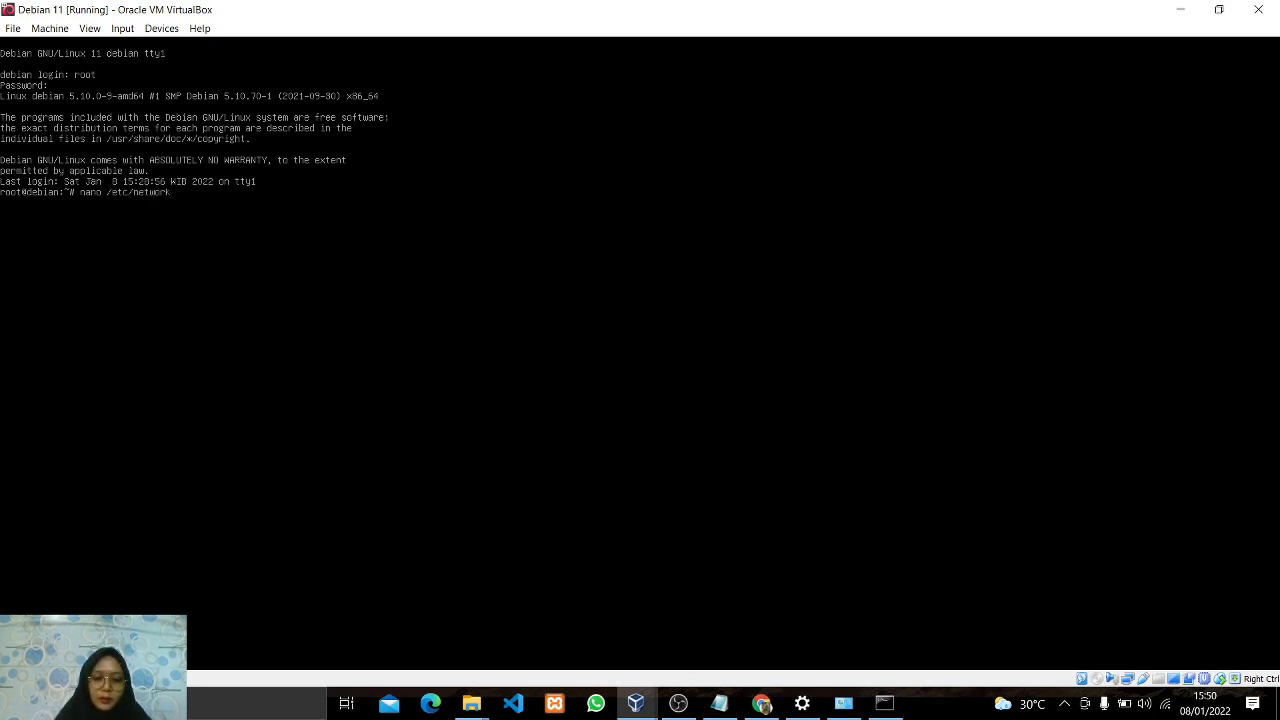
type("/interfaces")
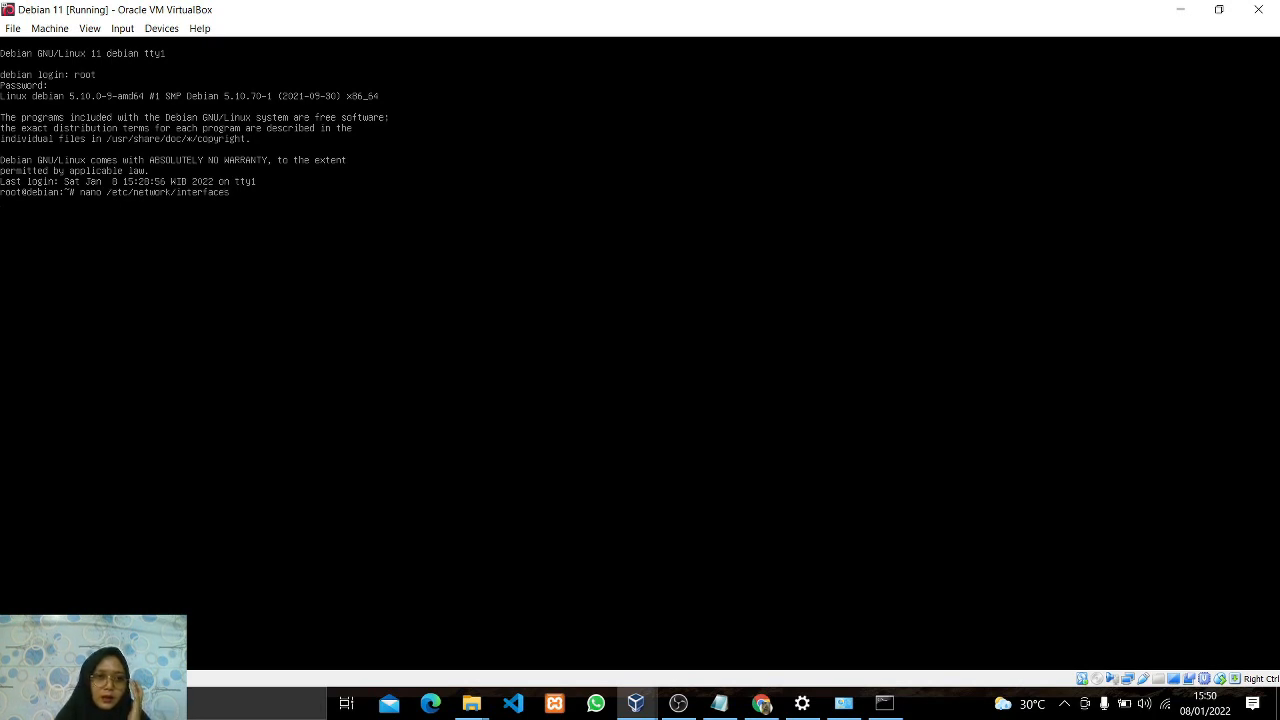
key("Return")
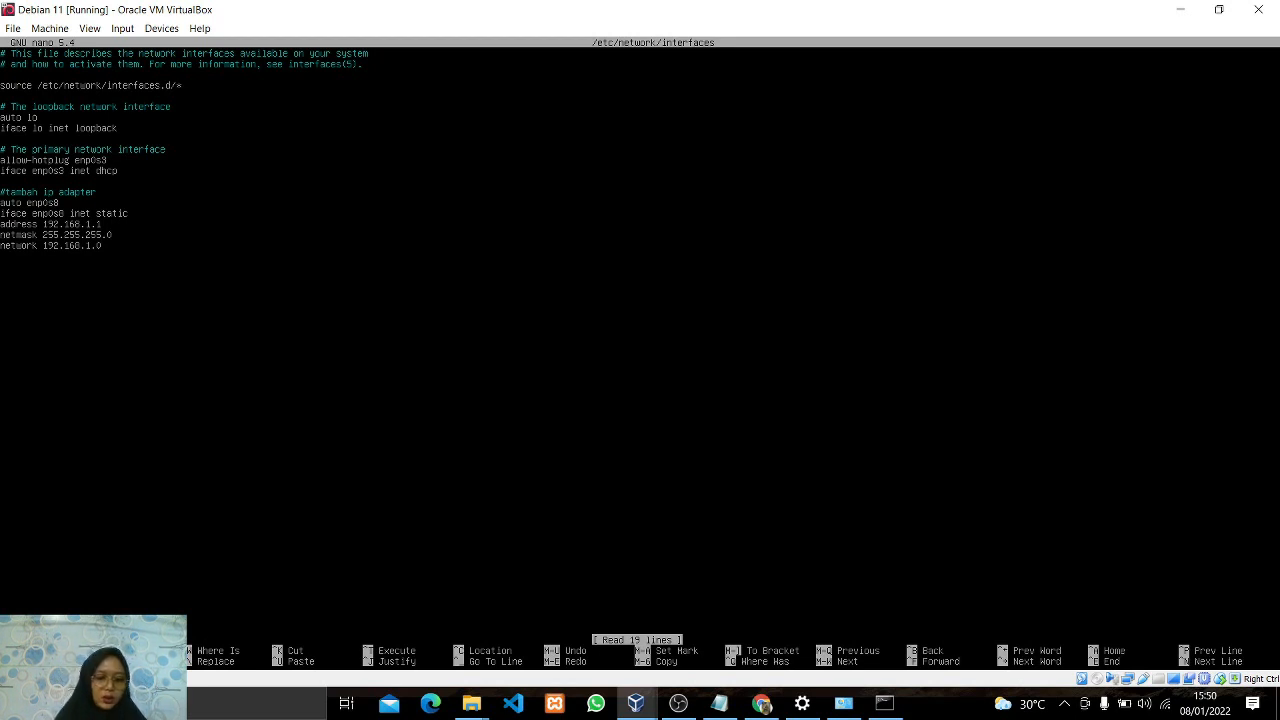
Save /etc/network/interfaces under its existing name and exit nano.
key("ctrl+o")
key("Return")
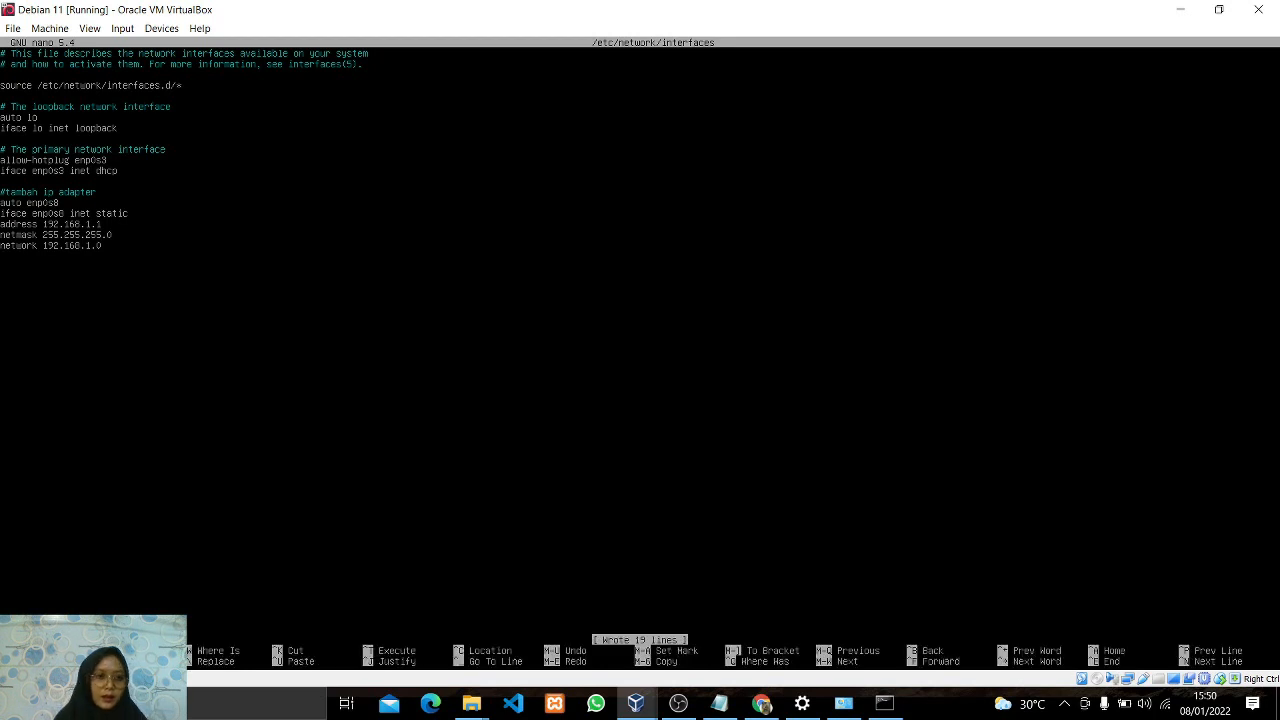
key("ctrl+x")
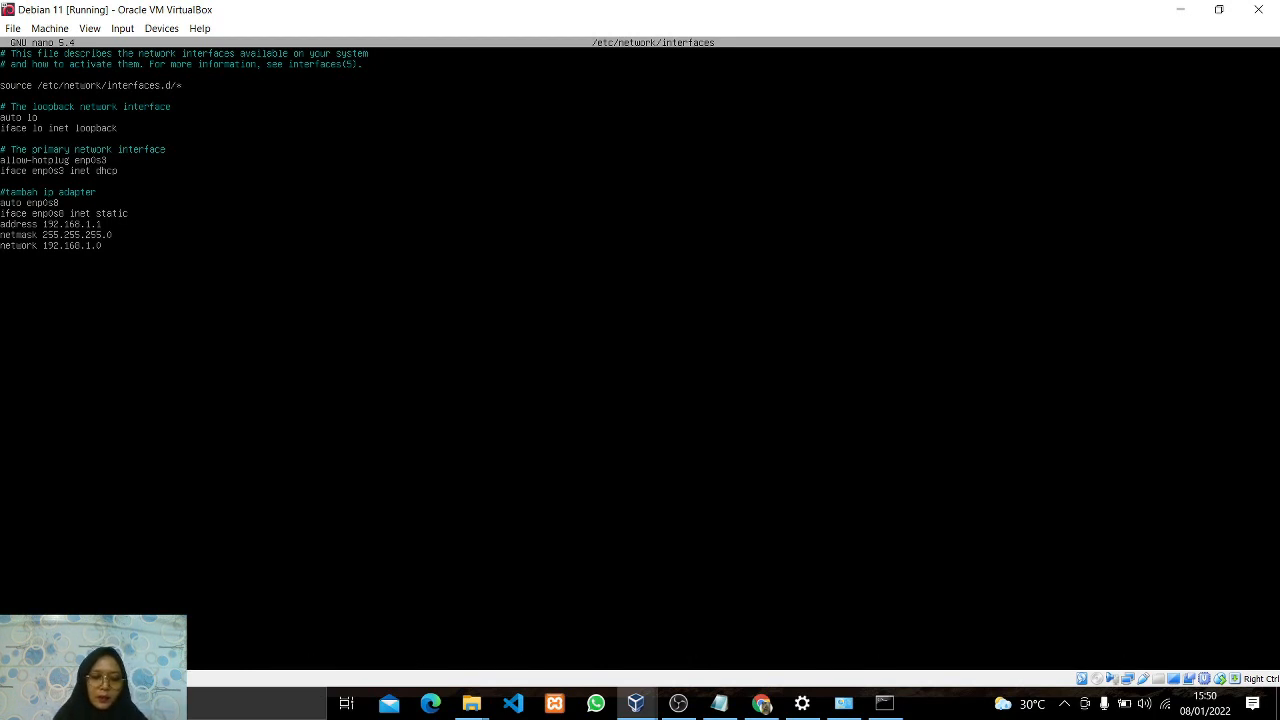
key("Return")
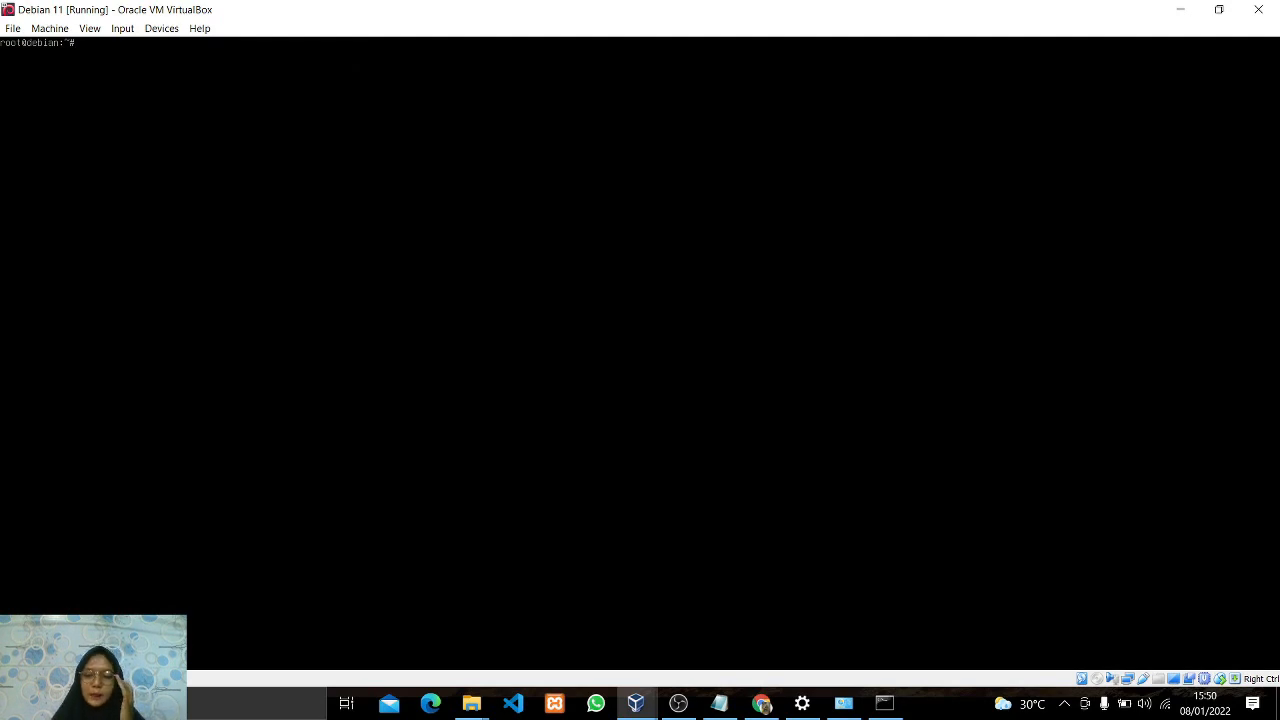
In the Windows network adapter options, examine the TCP/IPv4 properties of the VirtualBox Host-Only Network.
right_click(1165, 703)
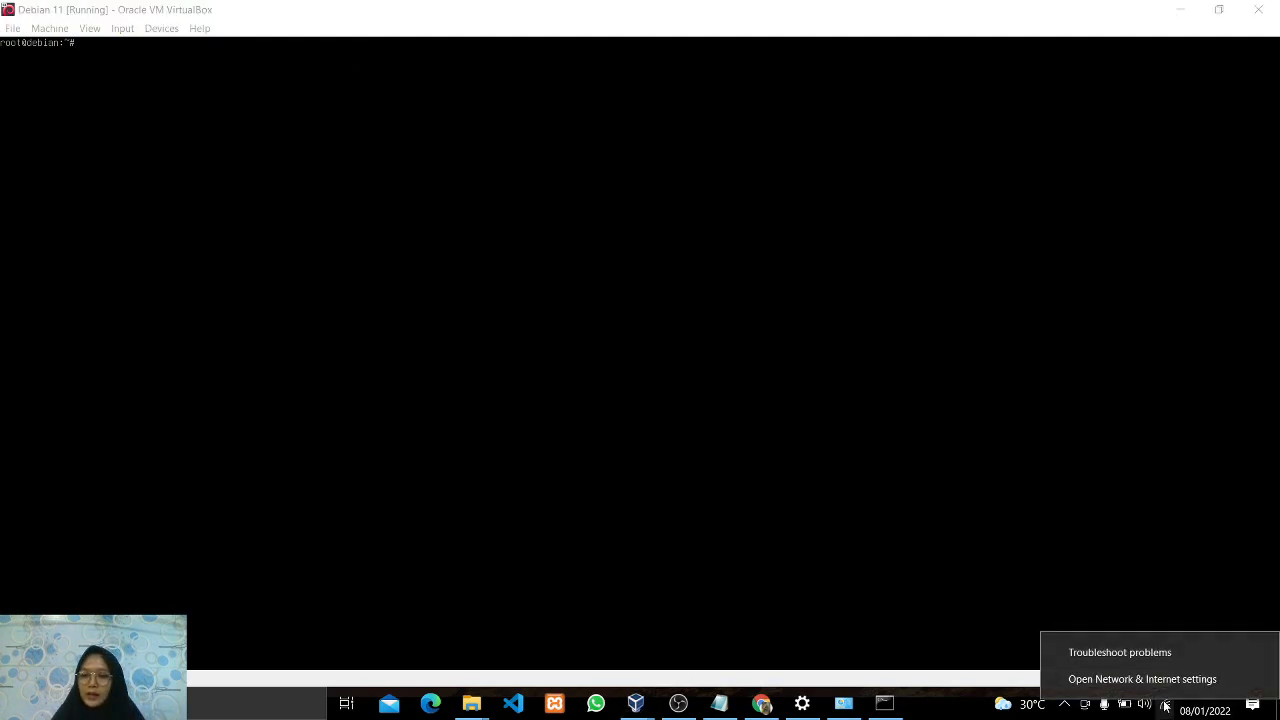
left_click(1164, 682)
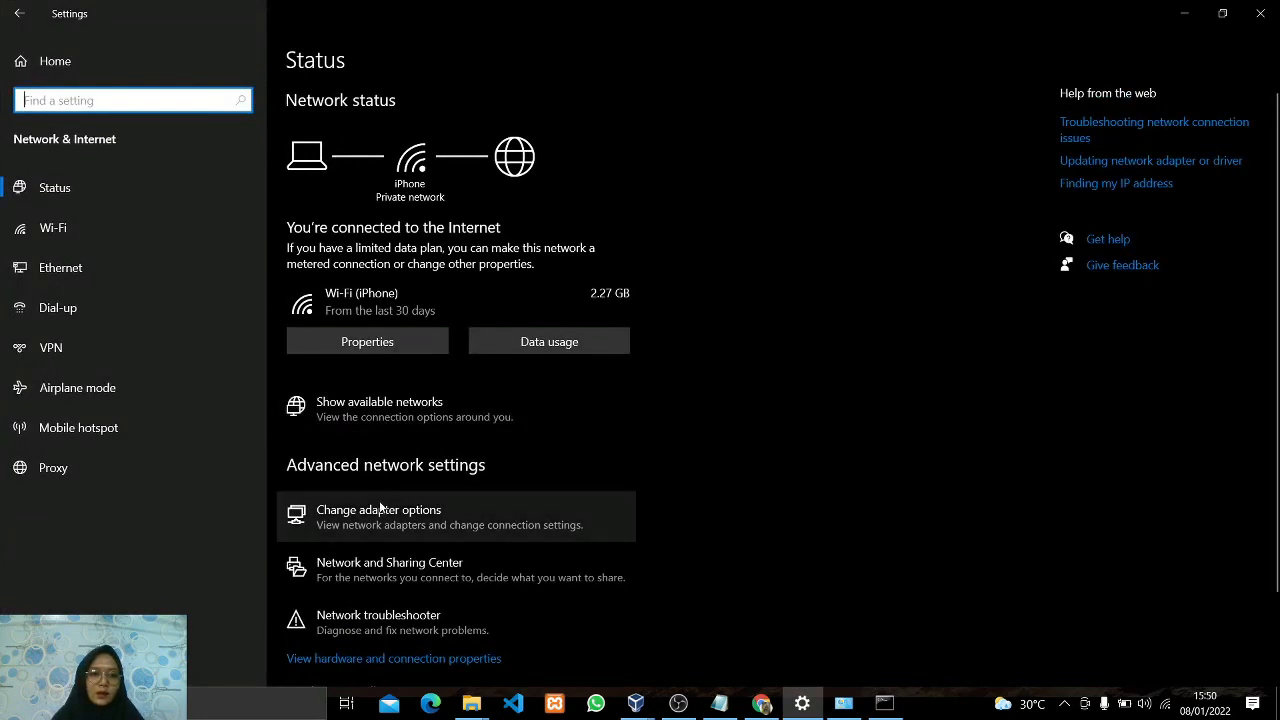
left_click(381, 509)
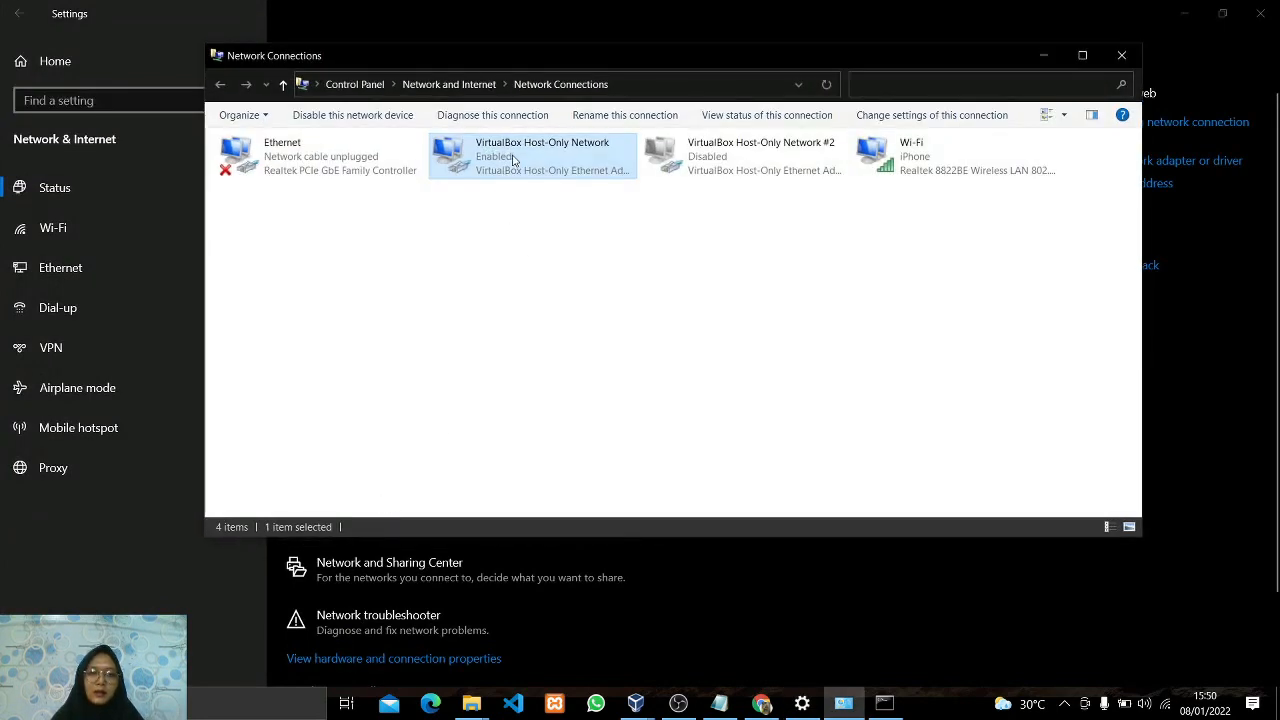
double_click(513, 160)
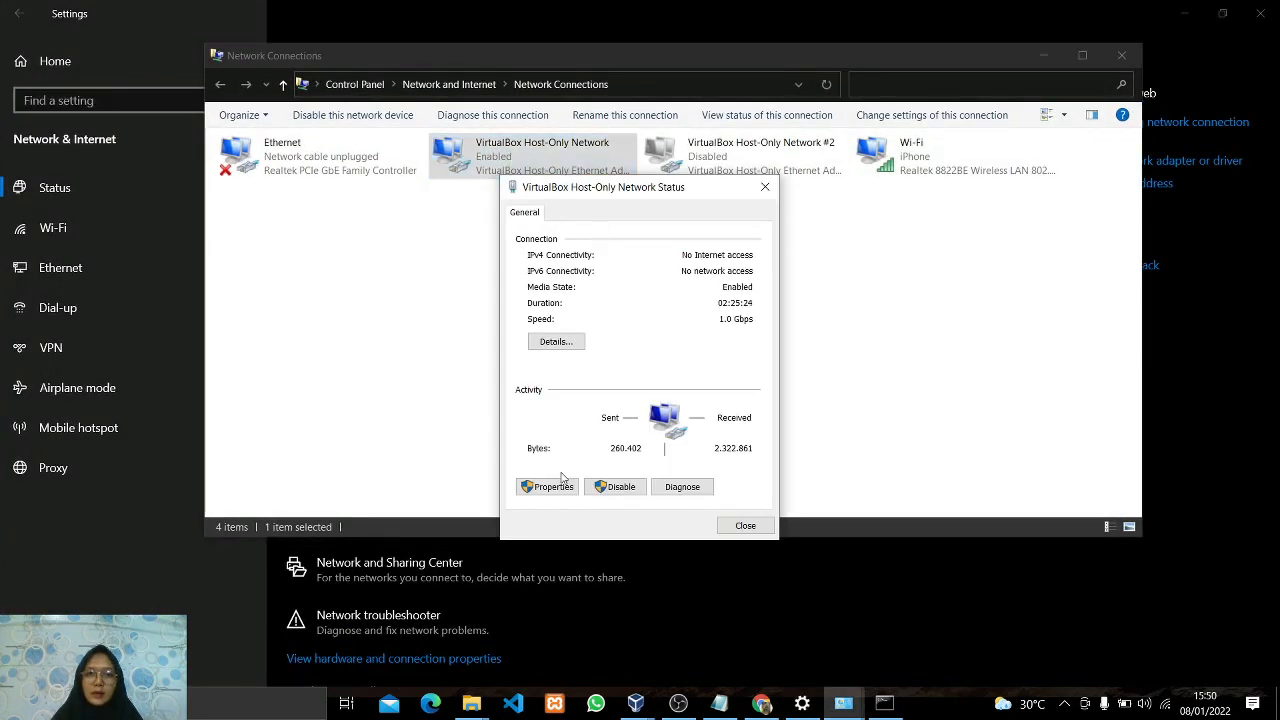
left_click(553, 487)
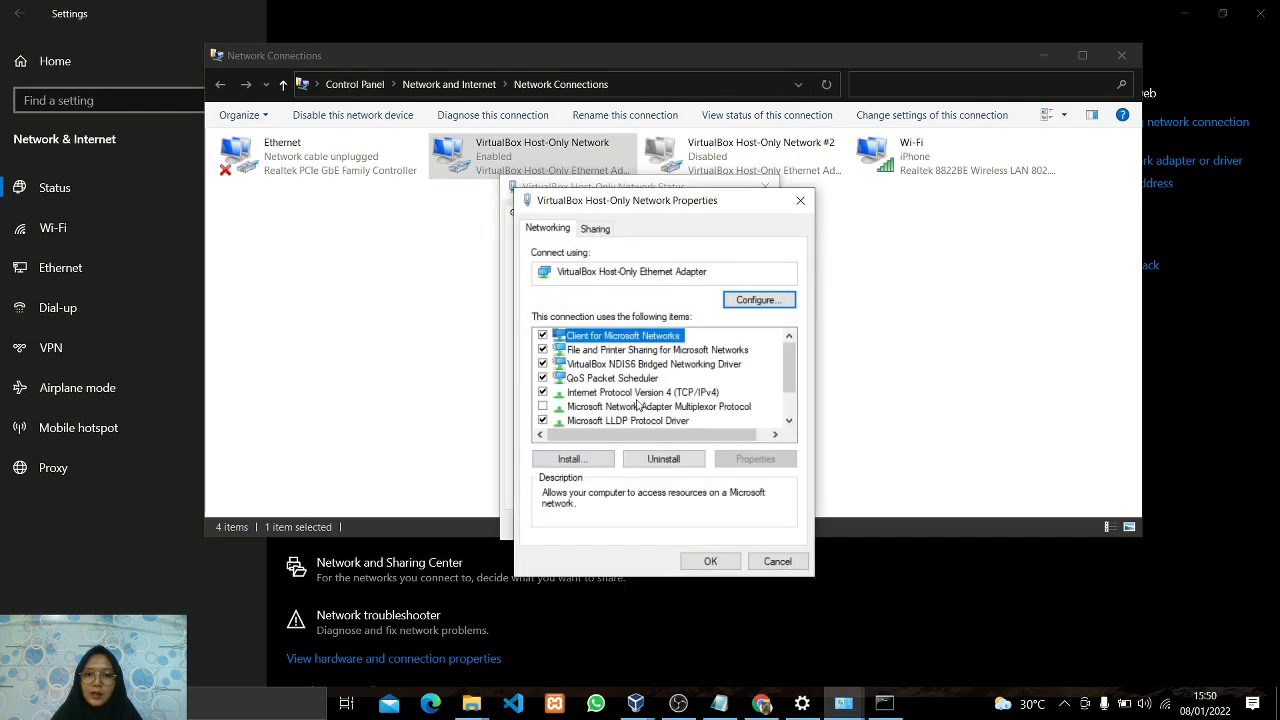
double_click(676, 392)
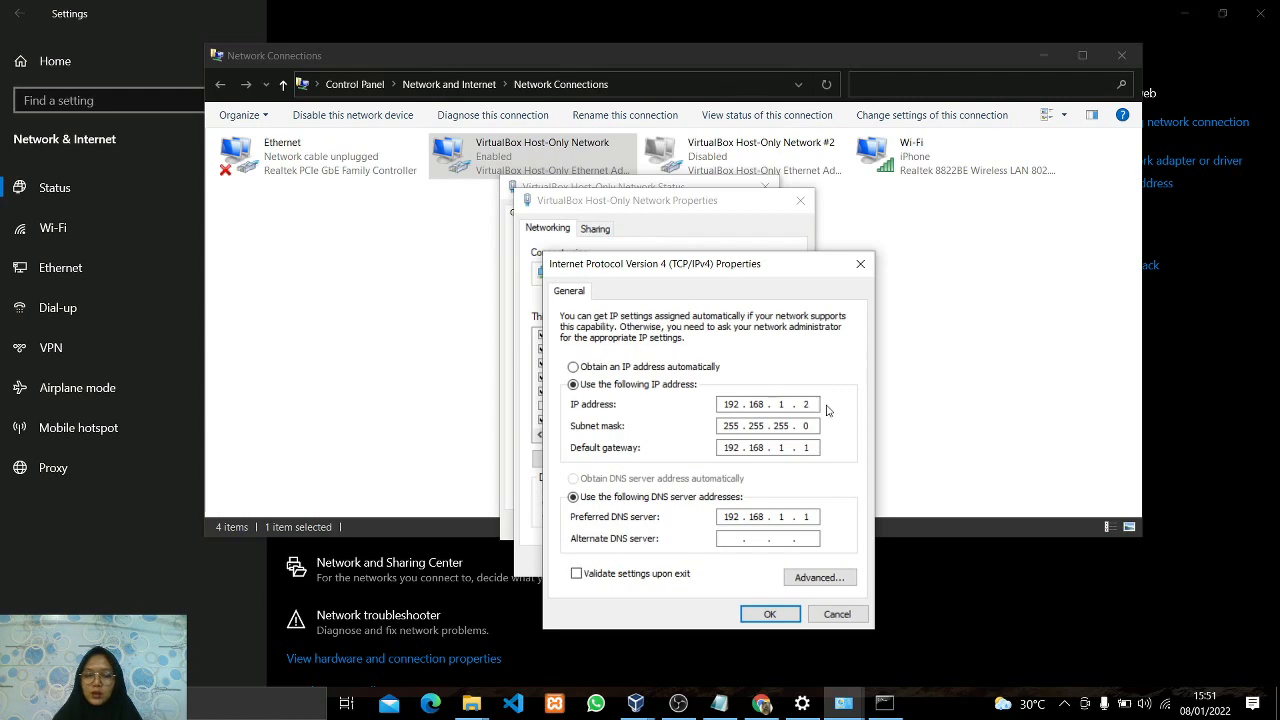
Switch to Command Prompt, ping 192.168.1.1 to test the connection to the Debian server, and minimize the window.
left_click(884, 703)
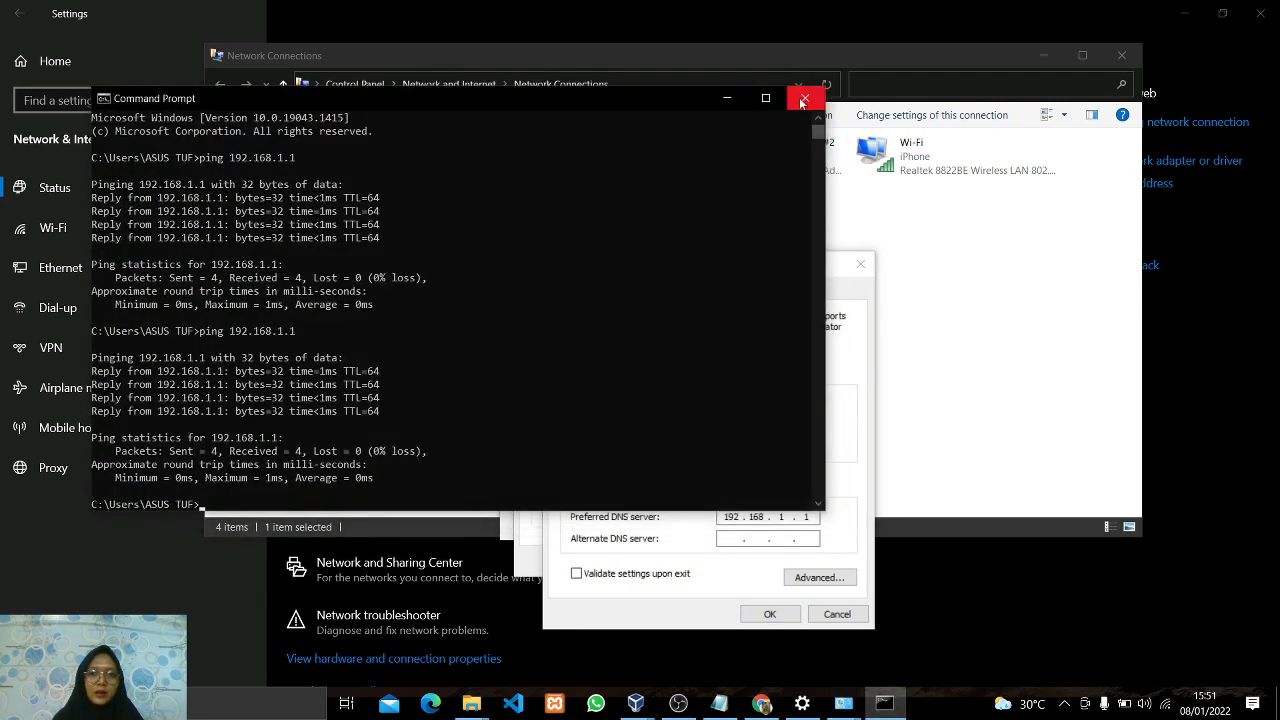
scroll(585, 272, "down", 7)
scroll(360, 323, "down", 2)
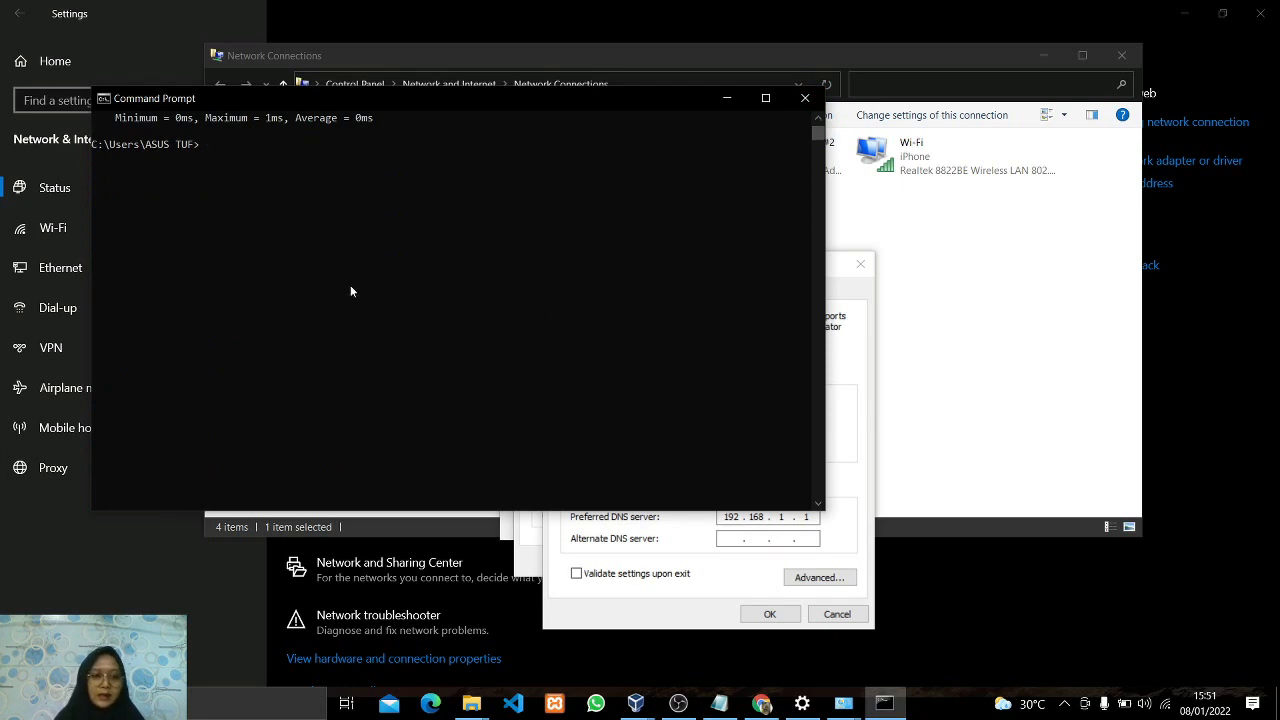
type("ping ")
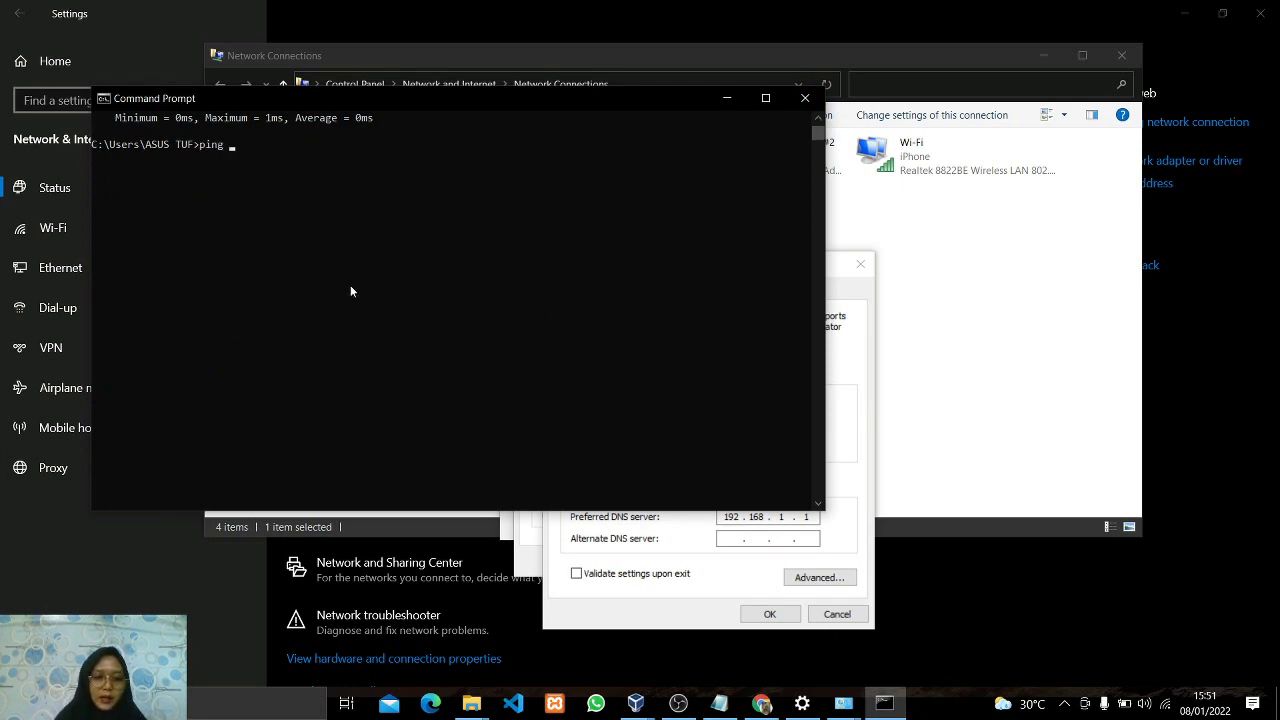
type("192.168.1.1")
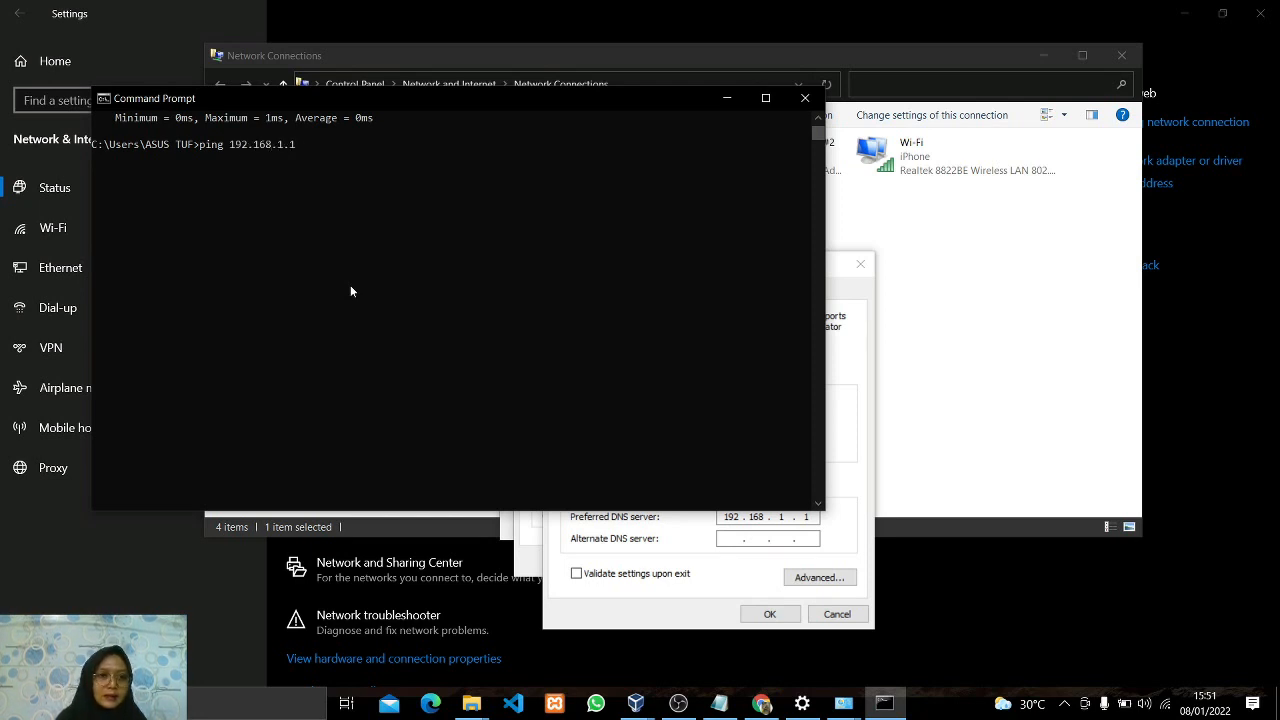
key("Return")
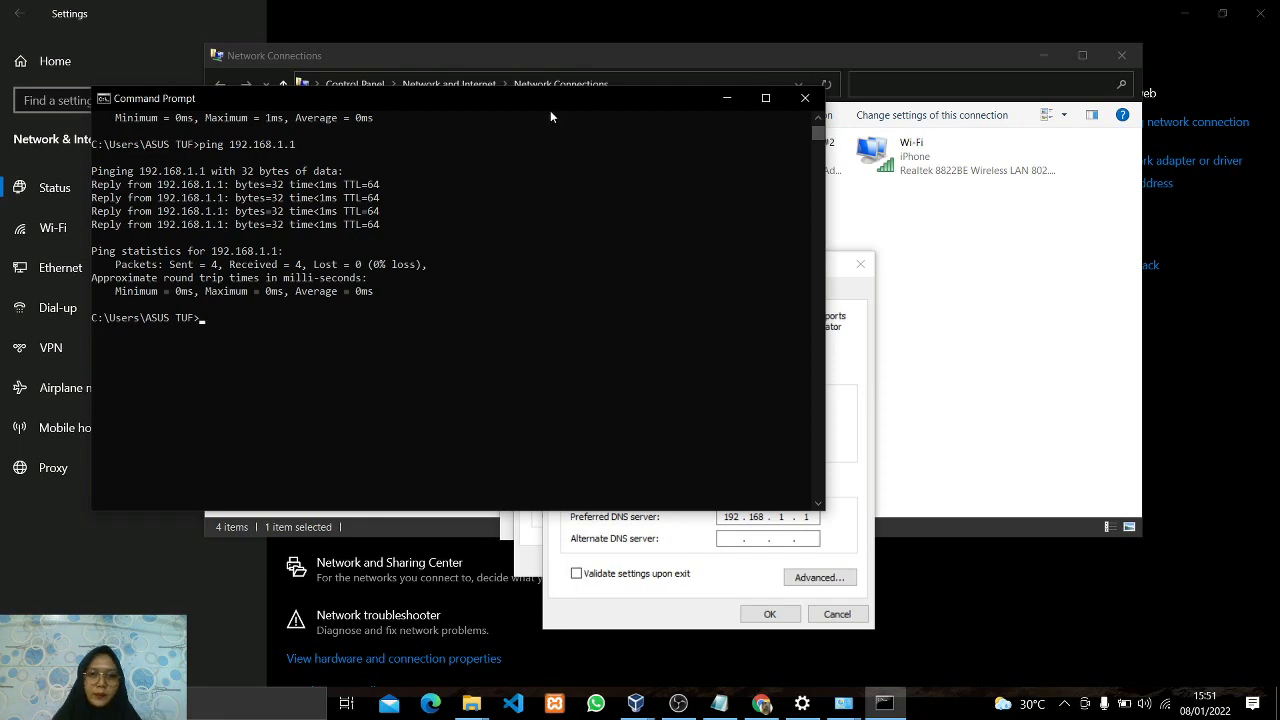
left_click(727, 98)
Return to the Debian 11 console in VirtualBox and open /etc/apt/sources.list in nano.
mouse_move(640, 705)
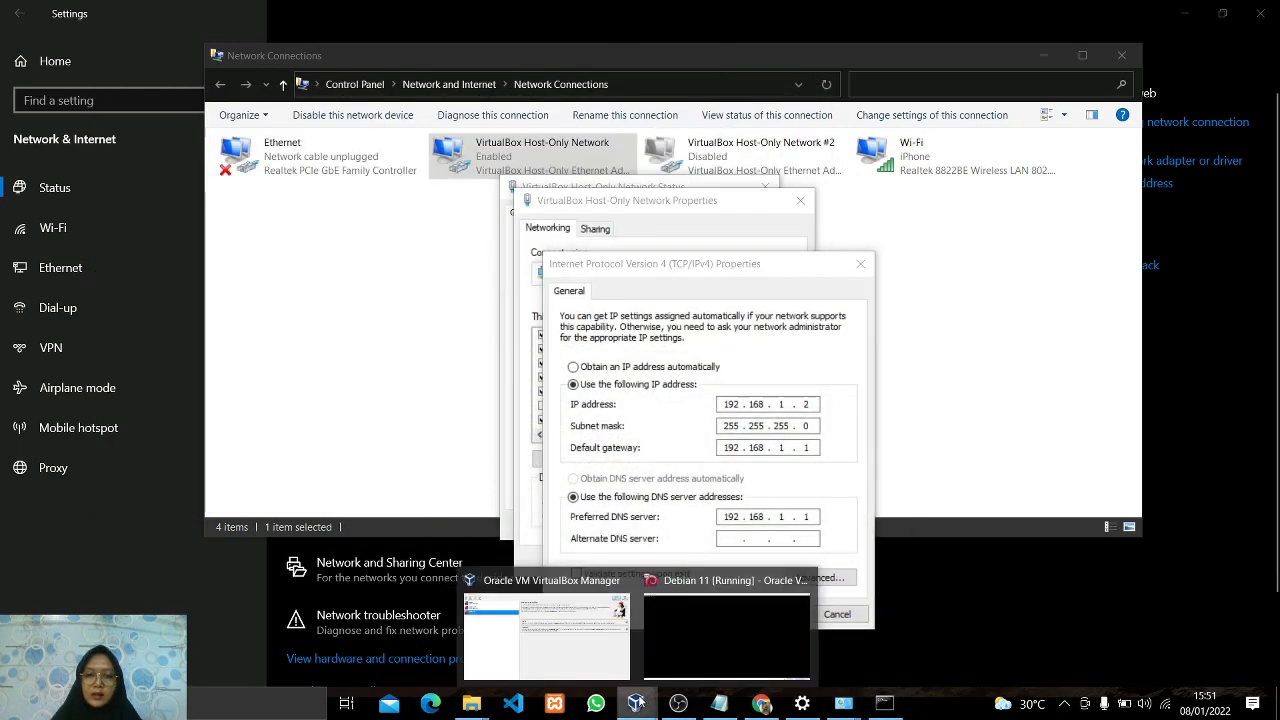
left_click(800, 632)
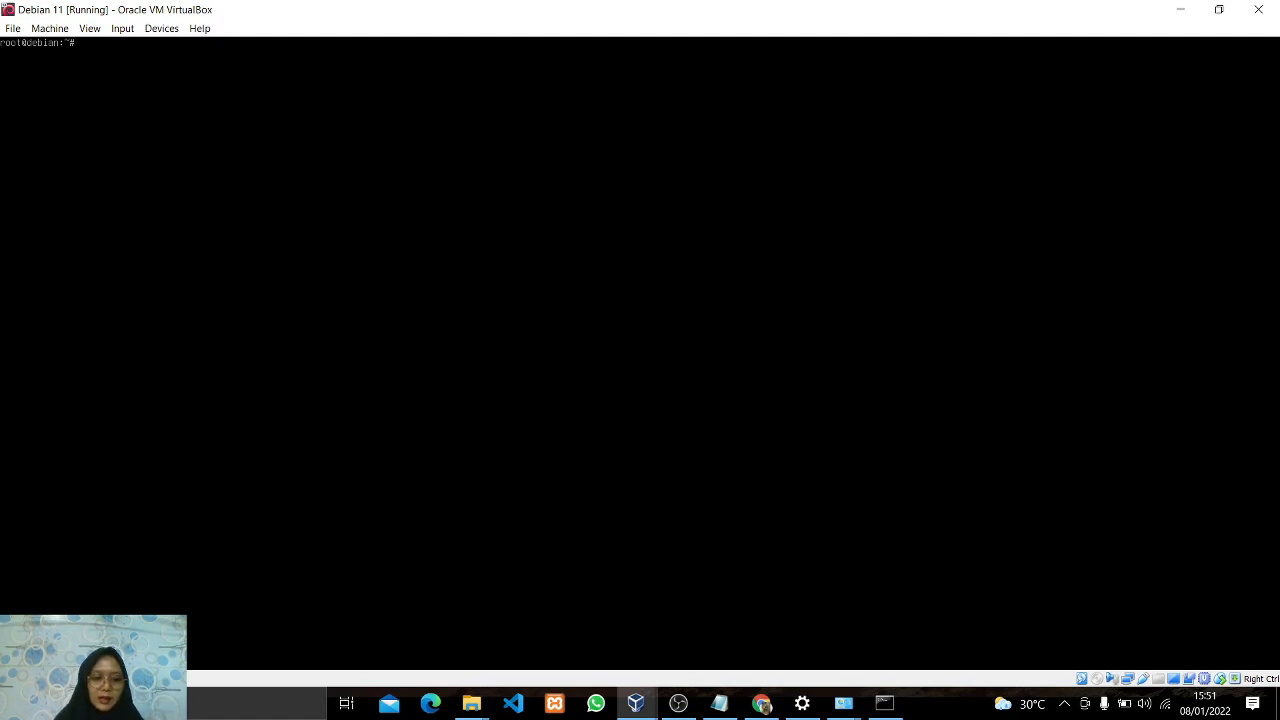
type("ano /")
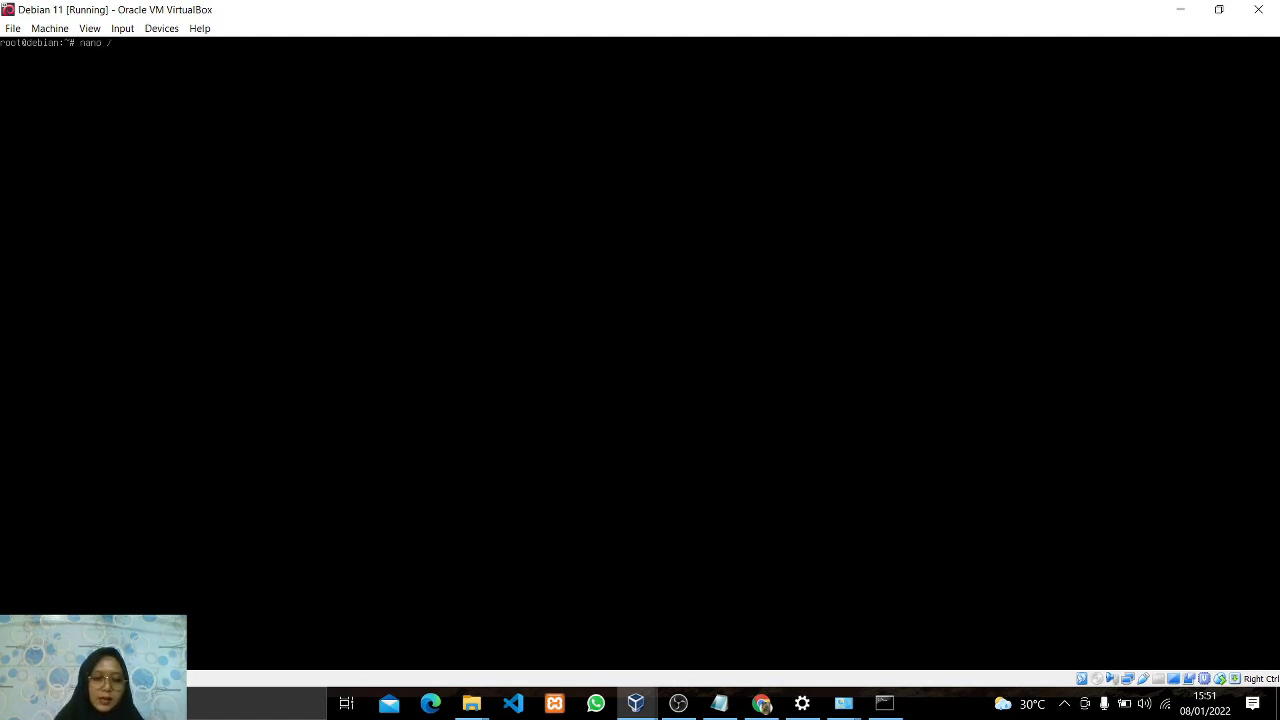
type("etc/apt")
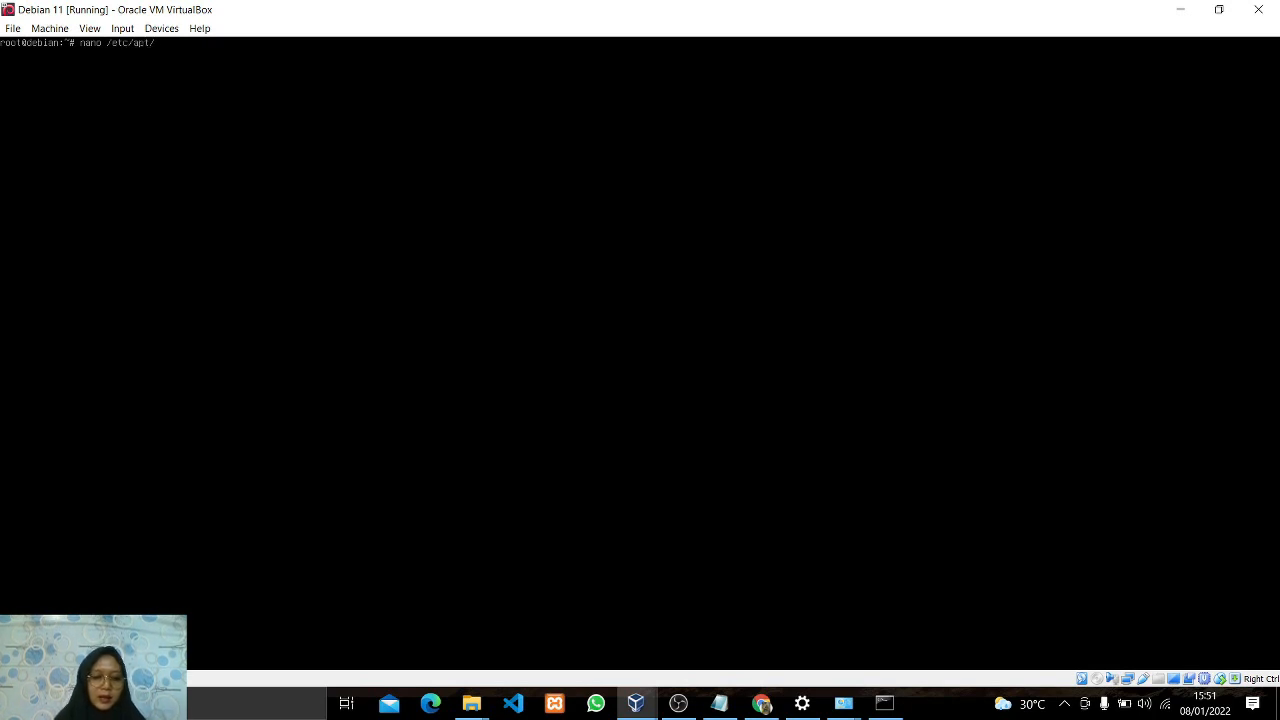
type("/sources")
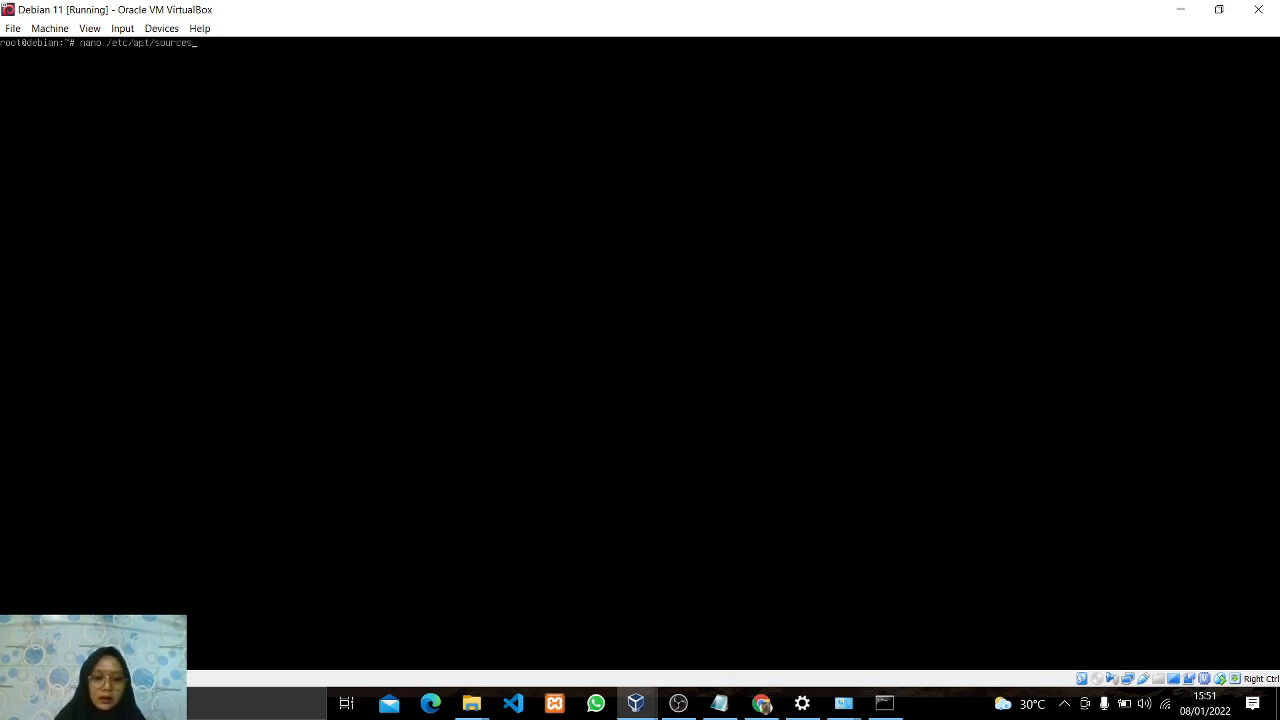
type(".list")
key("Return")
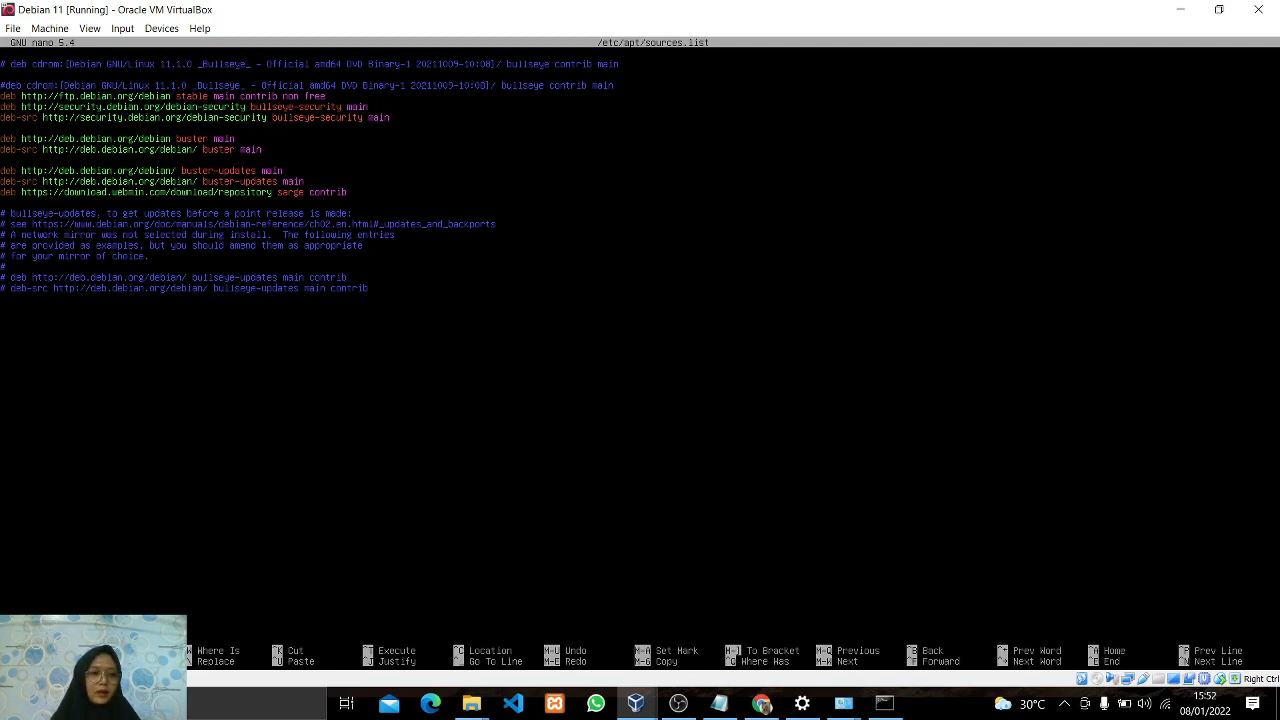
Save /etc/apt/sources.list under its existing name and exit nano.
key("ctrl+o")
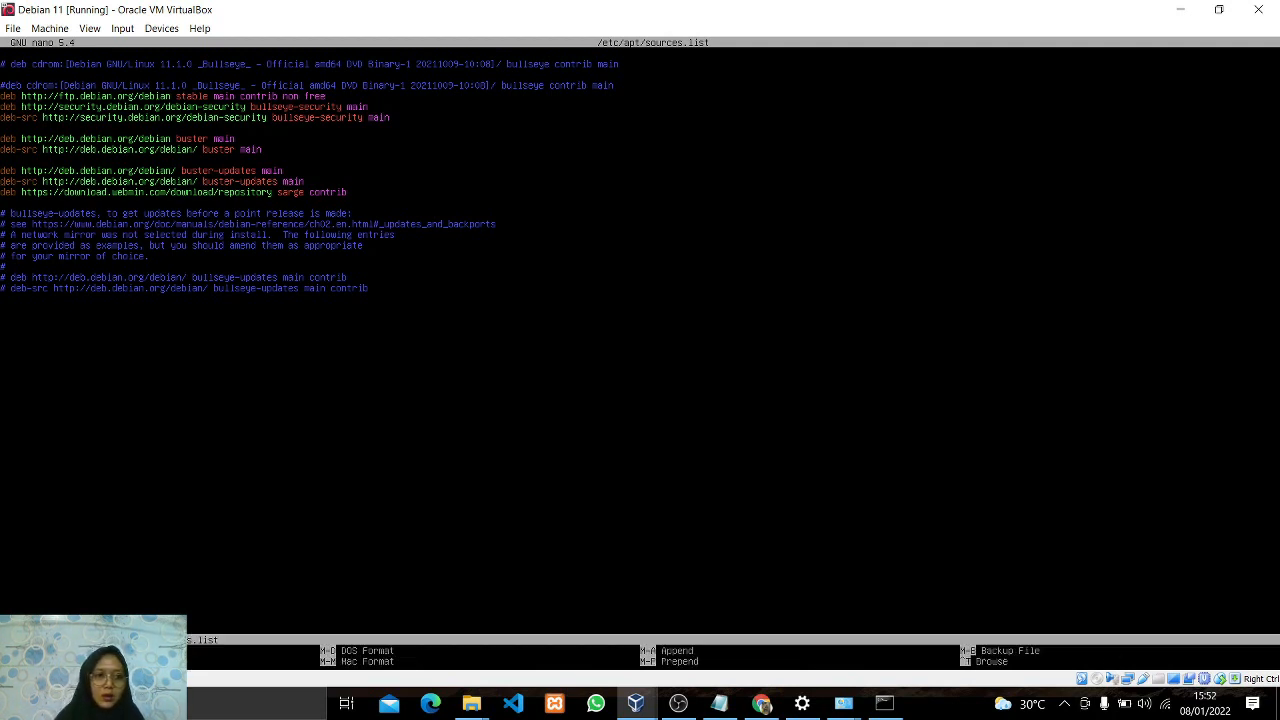
key("Return")
key("ctrl+x")
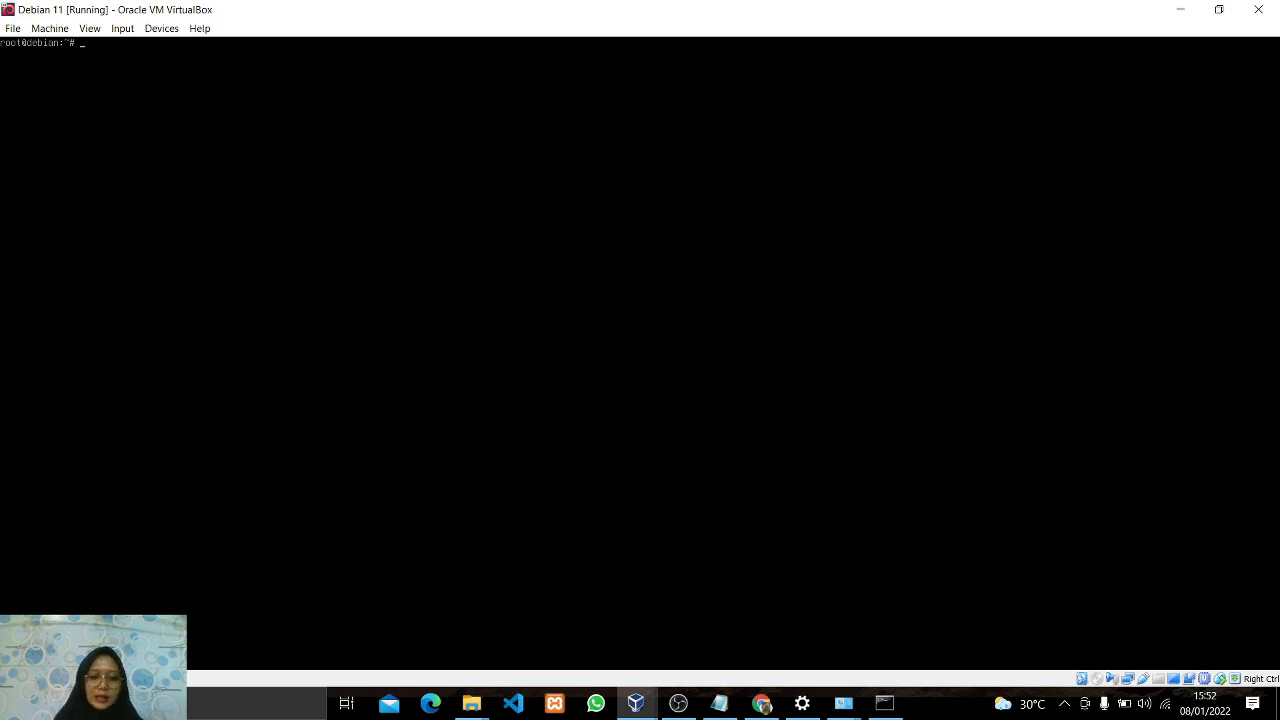
Install the wget package with the command apt install wget.
type("apt ins")
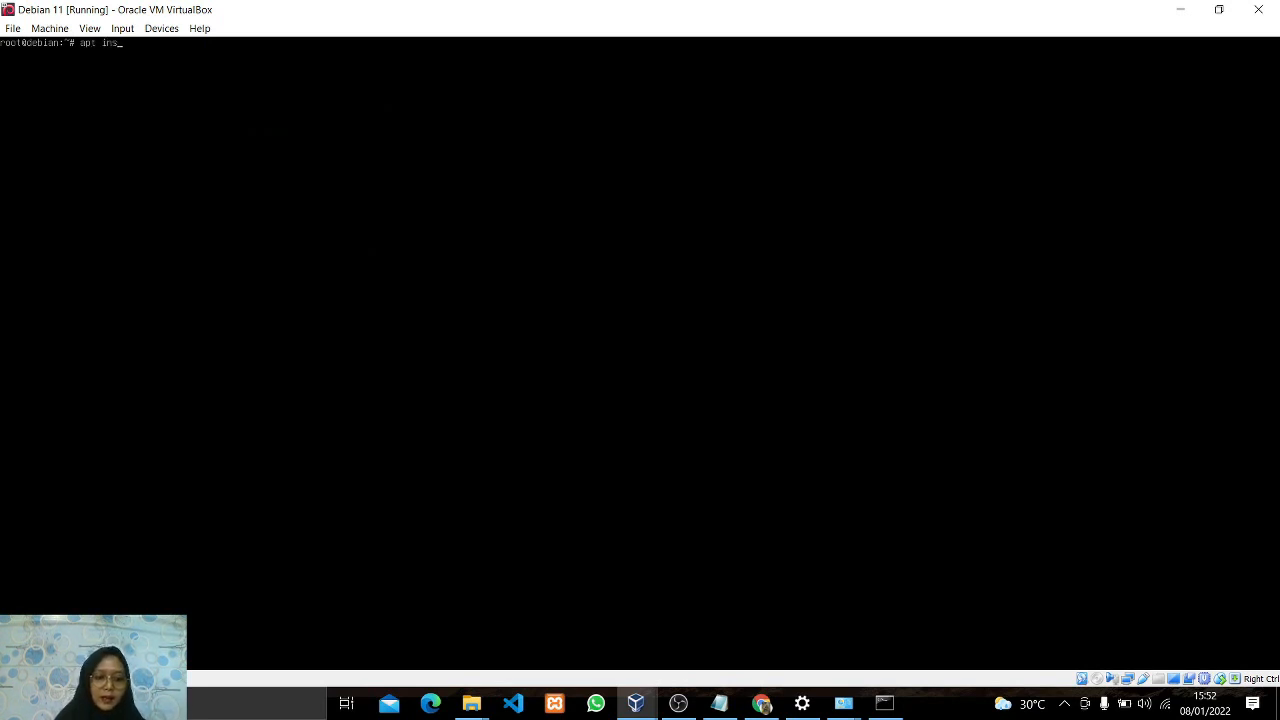
type("tall wget")
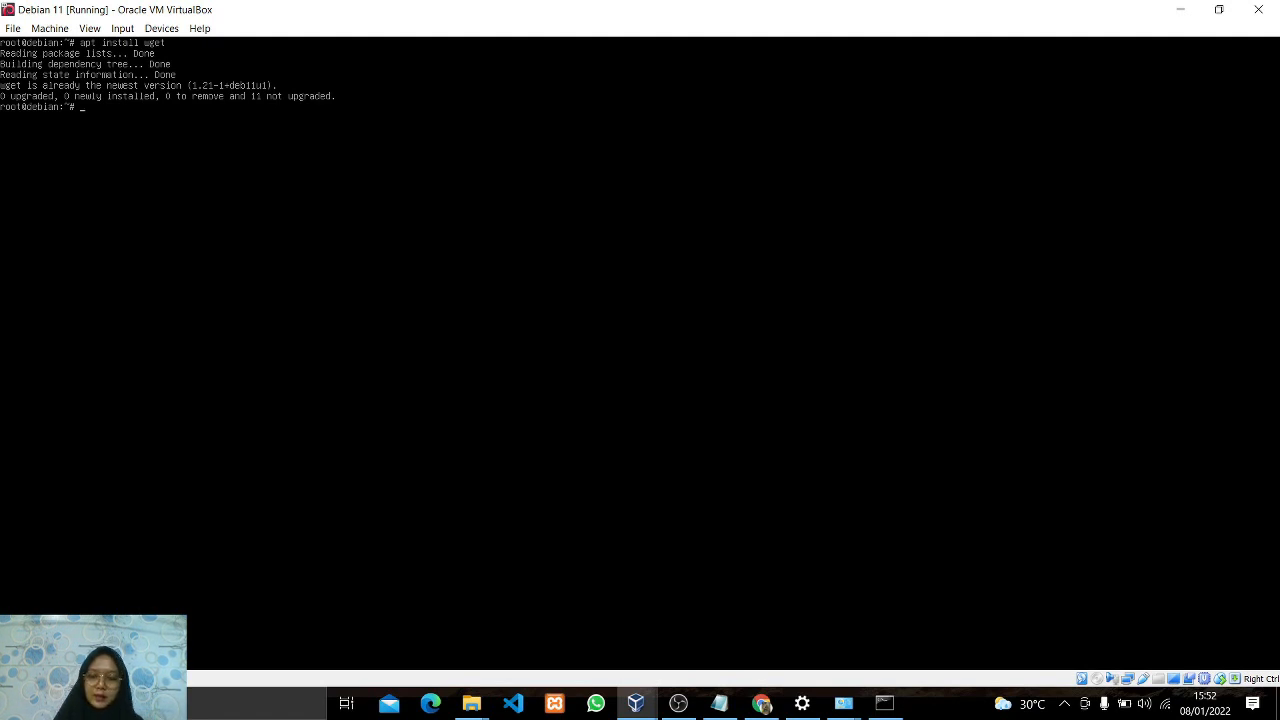
type("get")
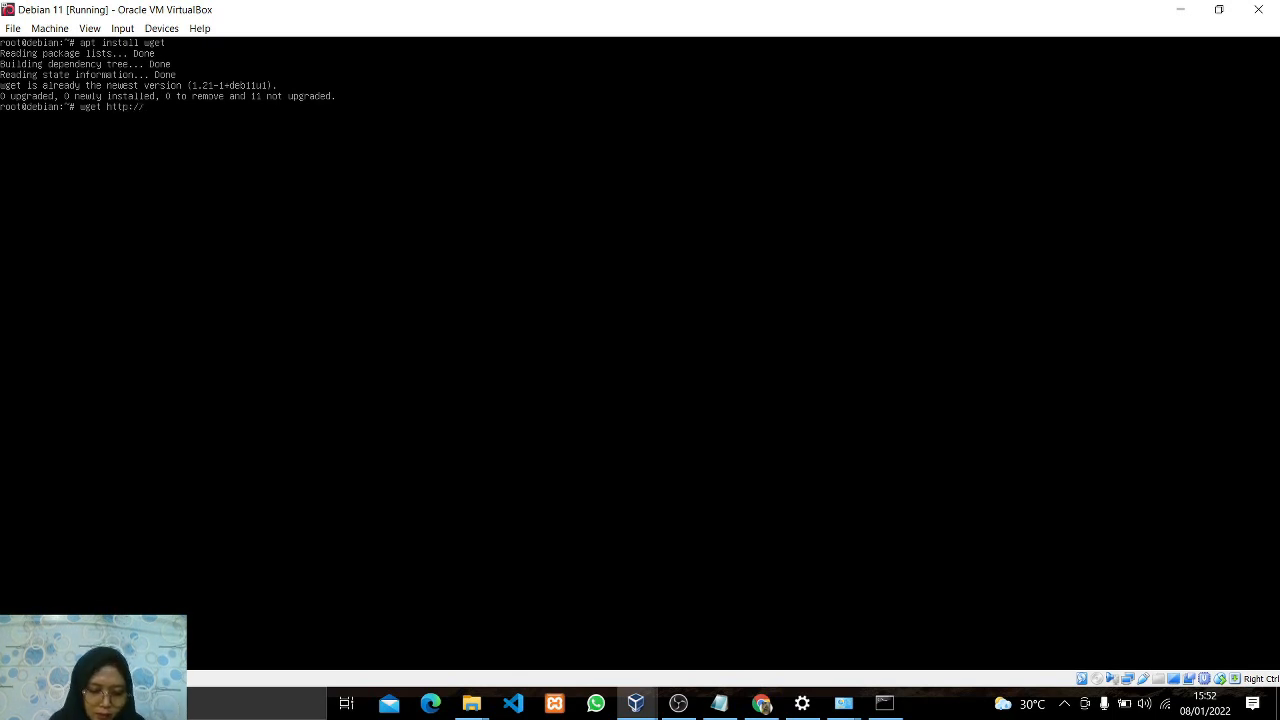
type("http://www.")
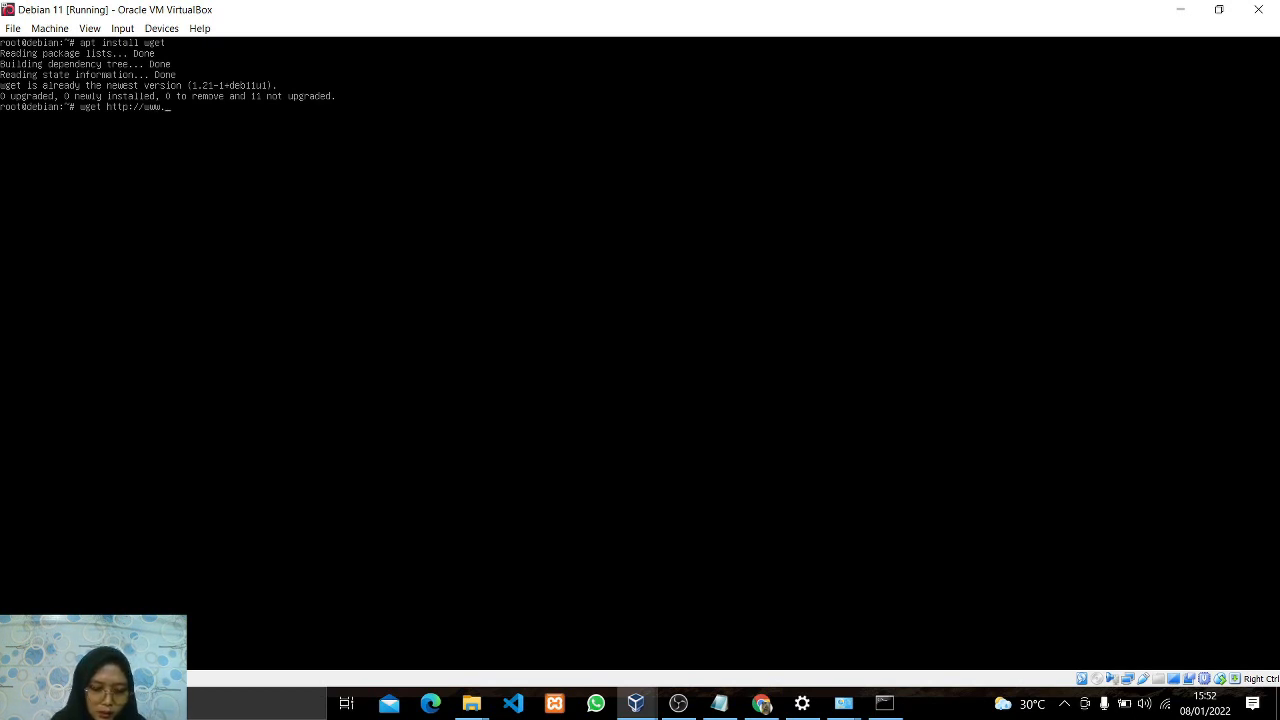
type("webmin")
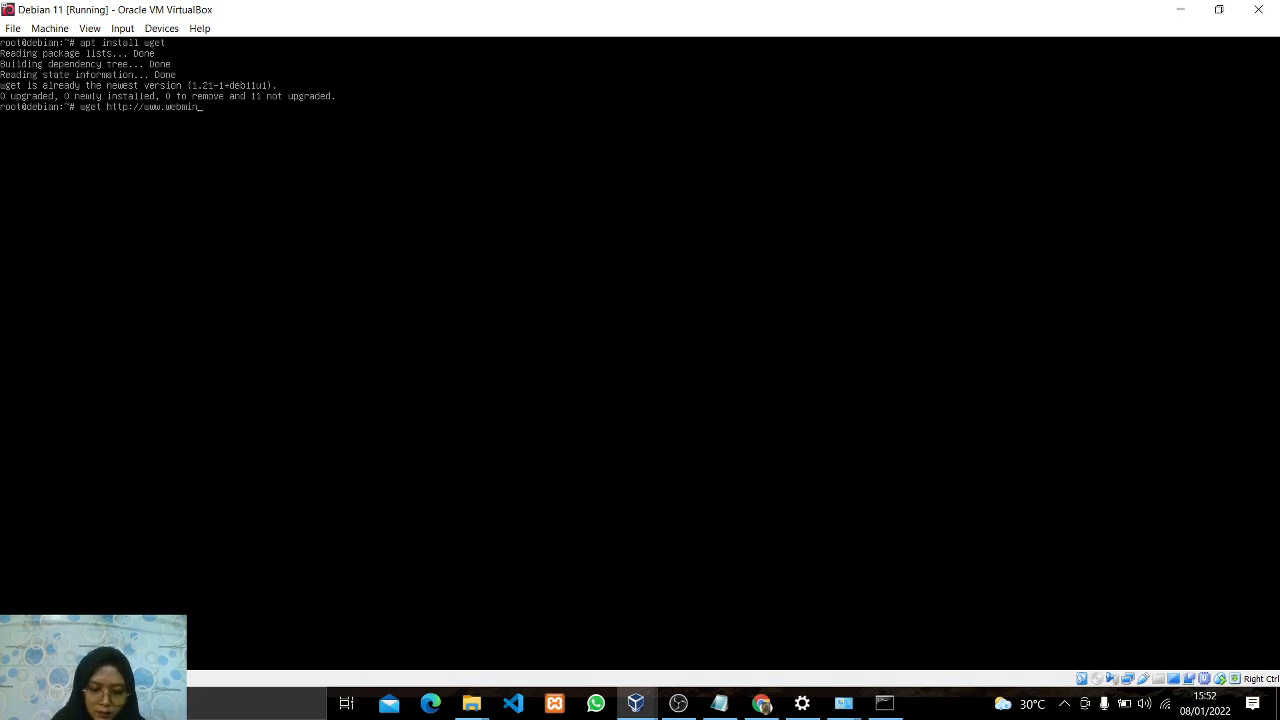
type(".com")
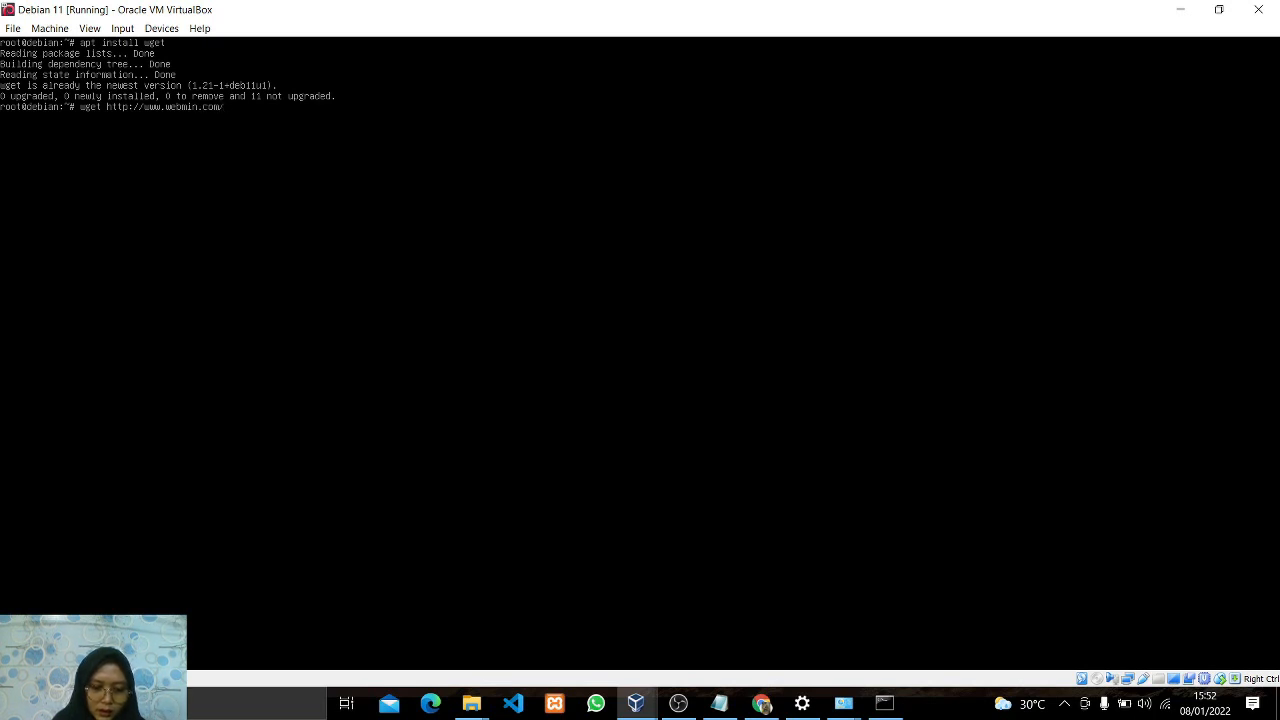
type("/jcameron")
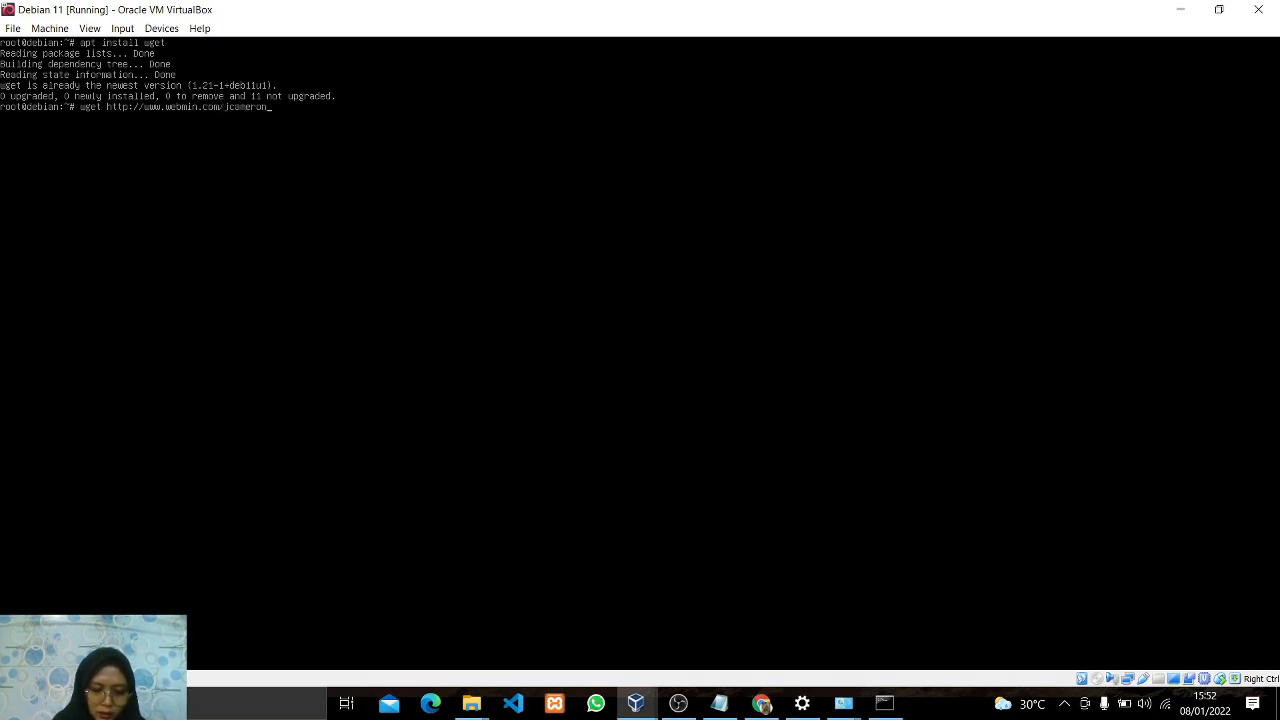
type("-ke")
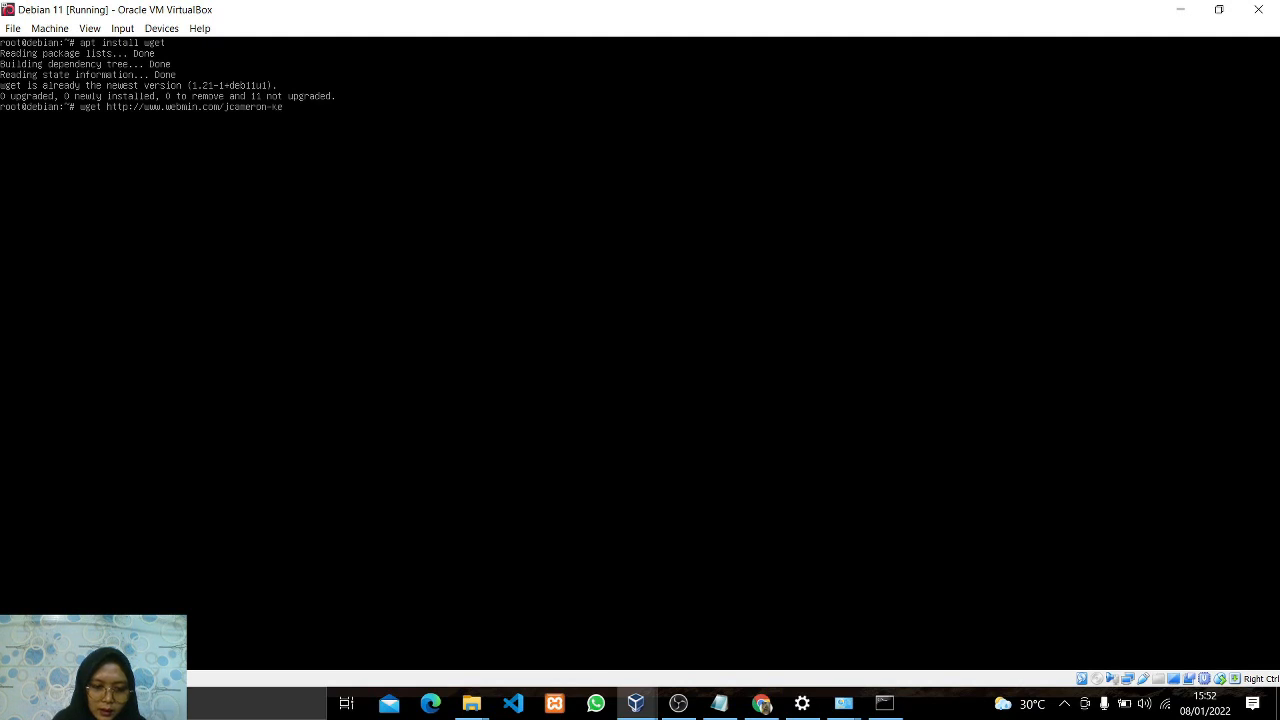
type("y.as")
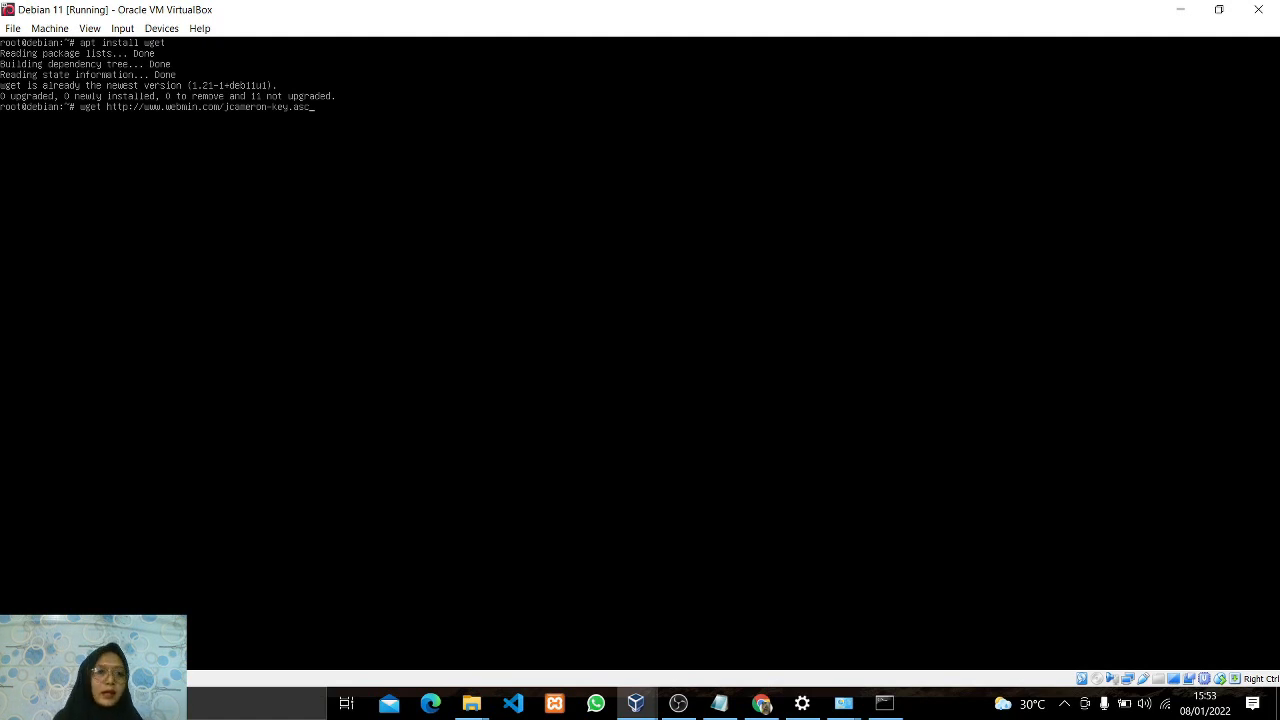
type("c")
key("Return")
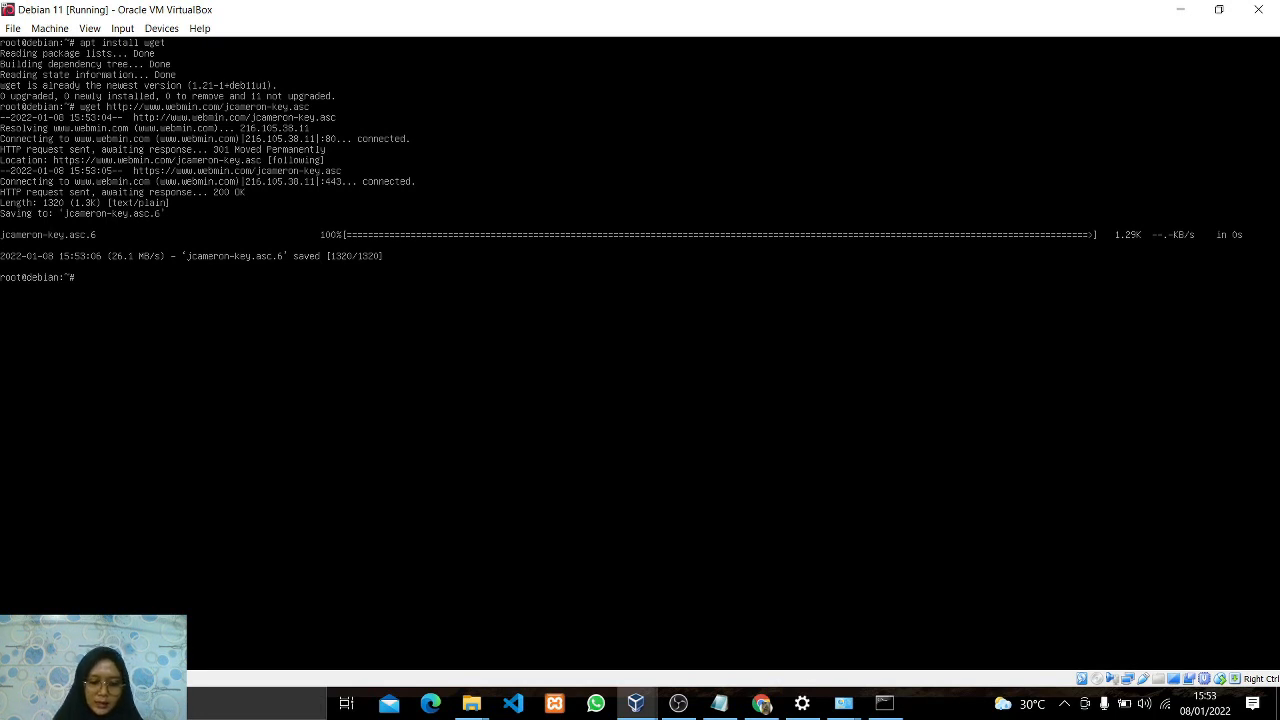
Refresh the package lists with apt update and install the gnupg package with apt install gnupg.
type("apt")
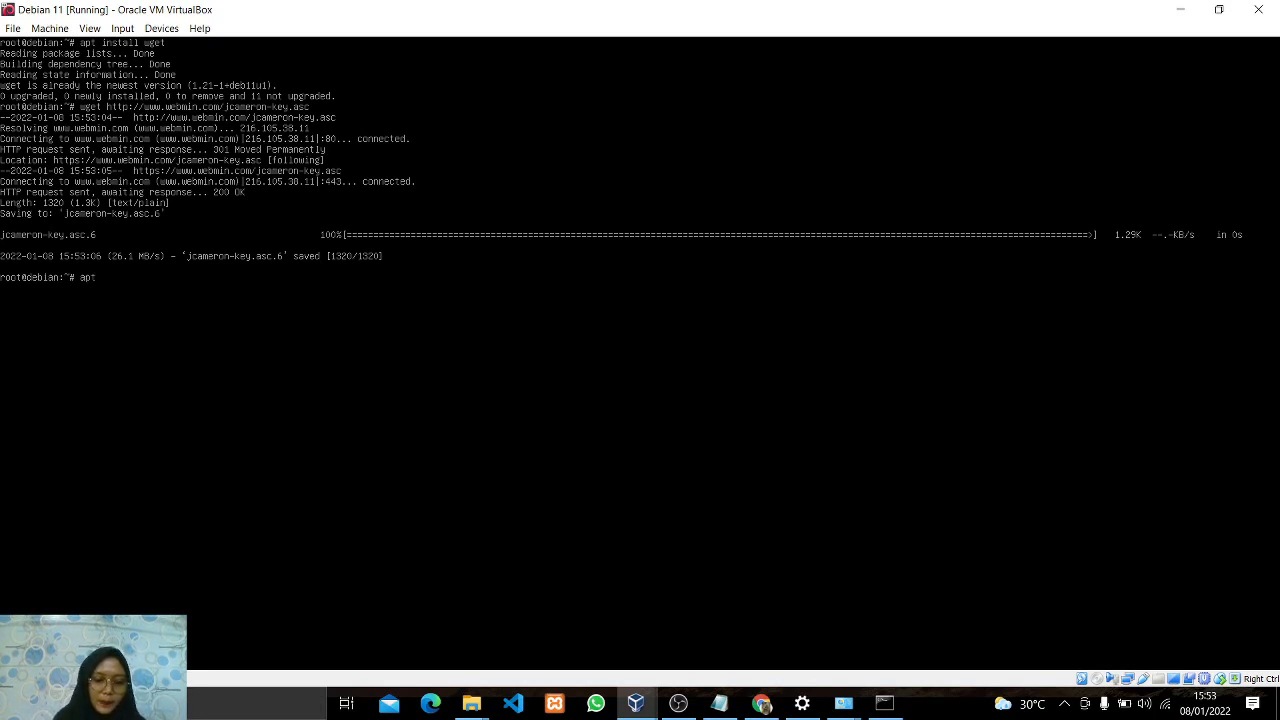
type(" update")
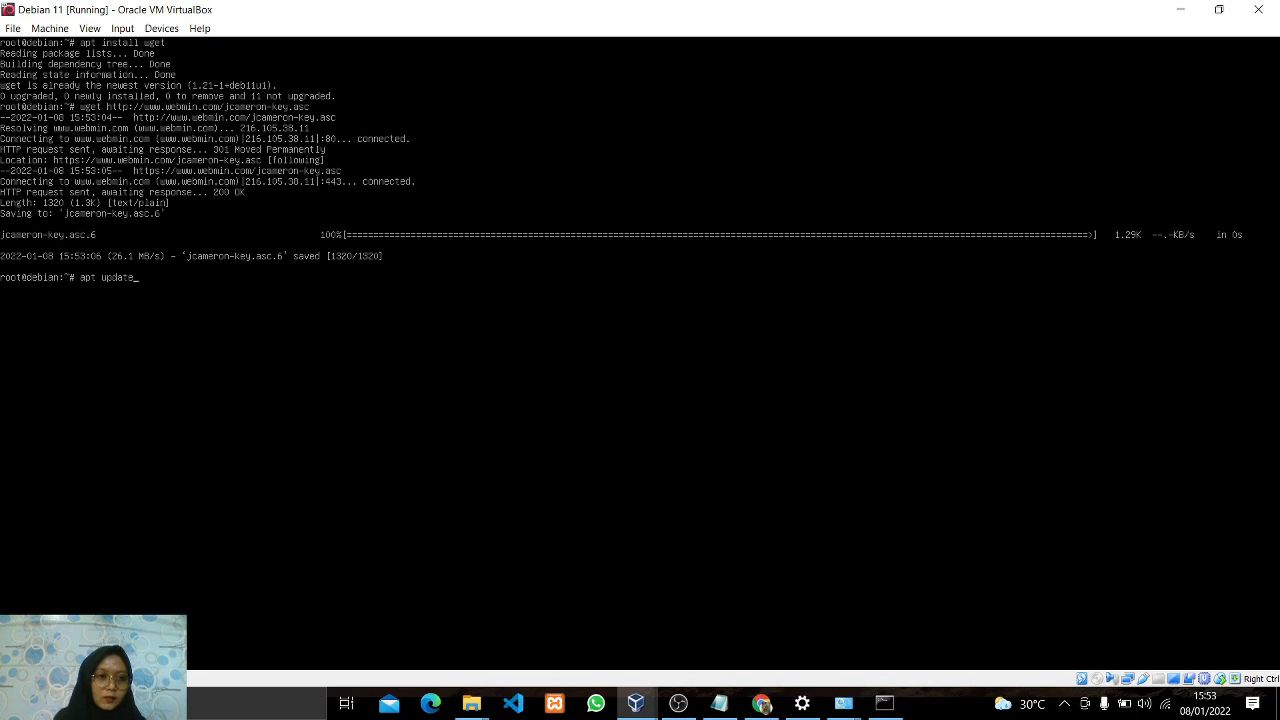
key("Return")
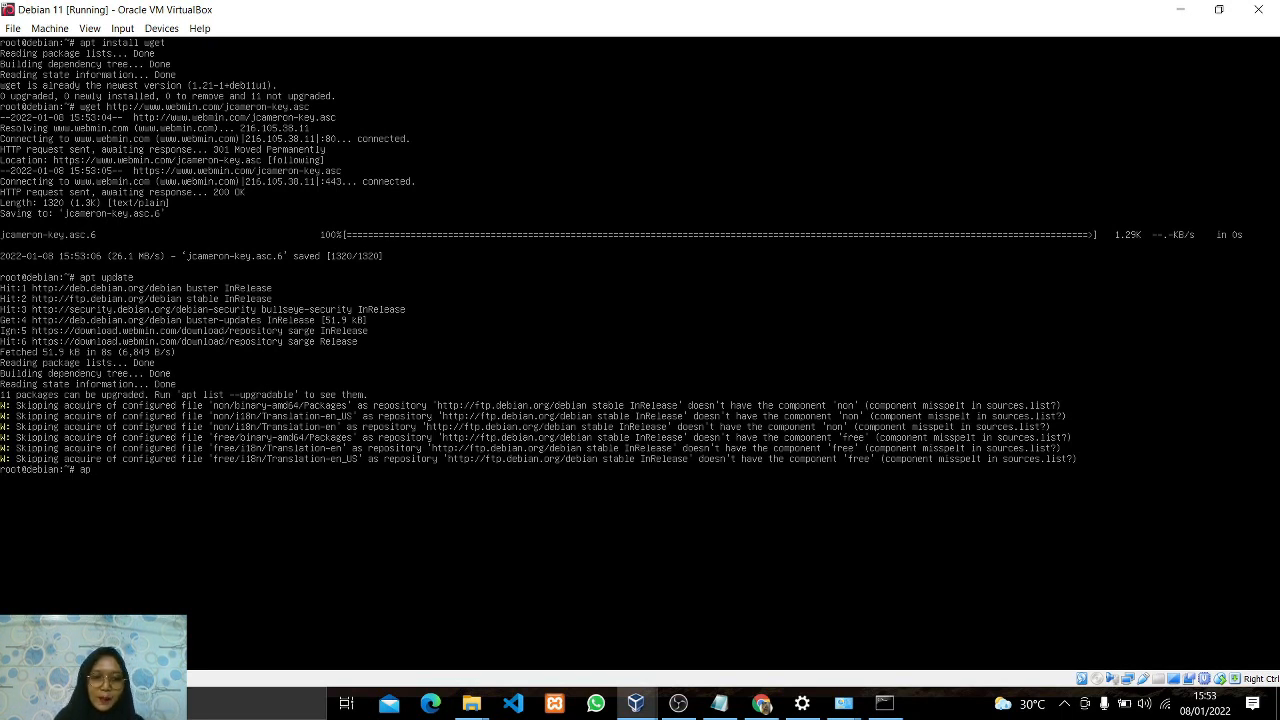
type("install")
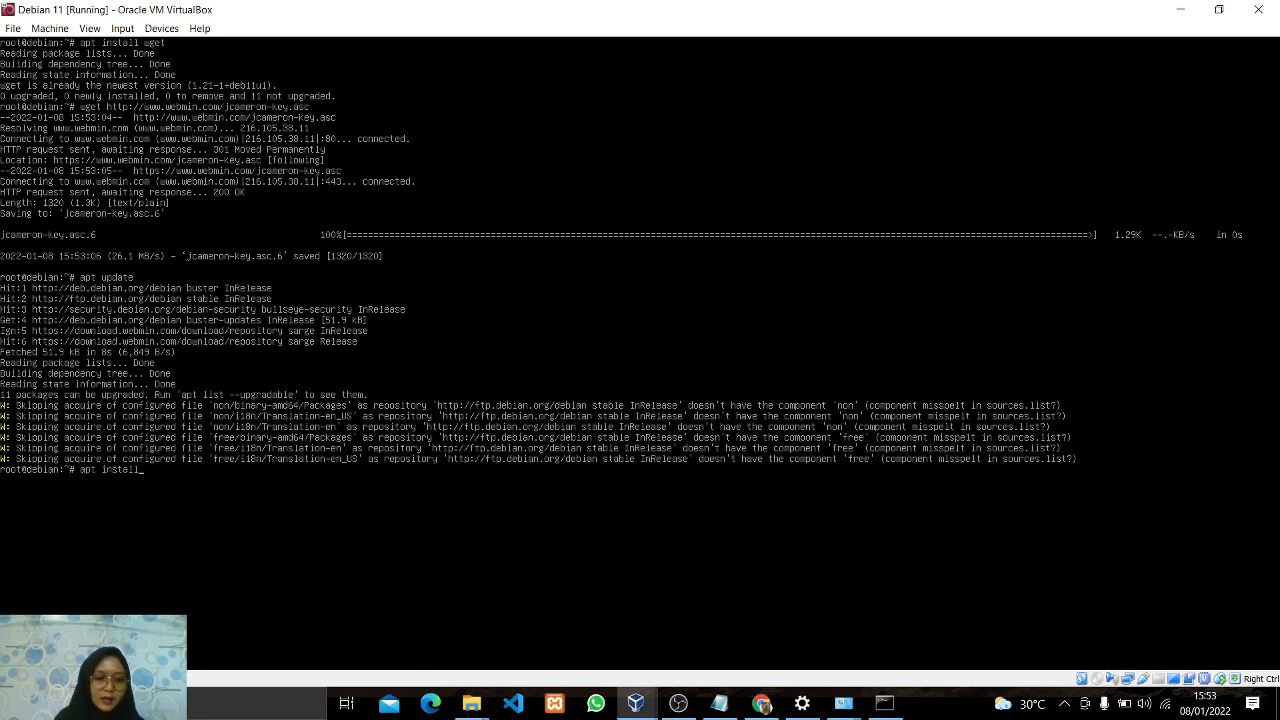
type(" gnup")
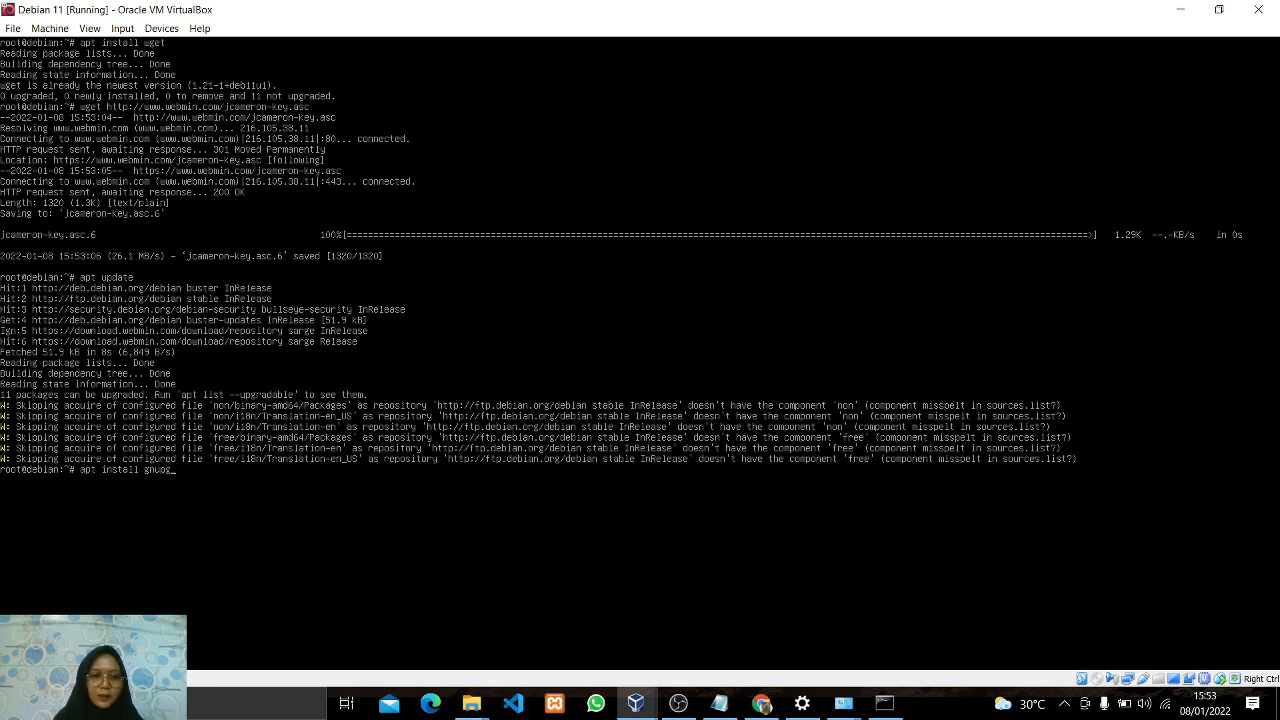
type("g")
key("Return")
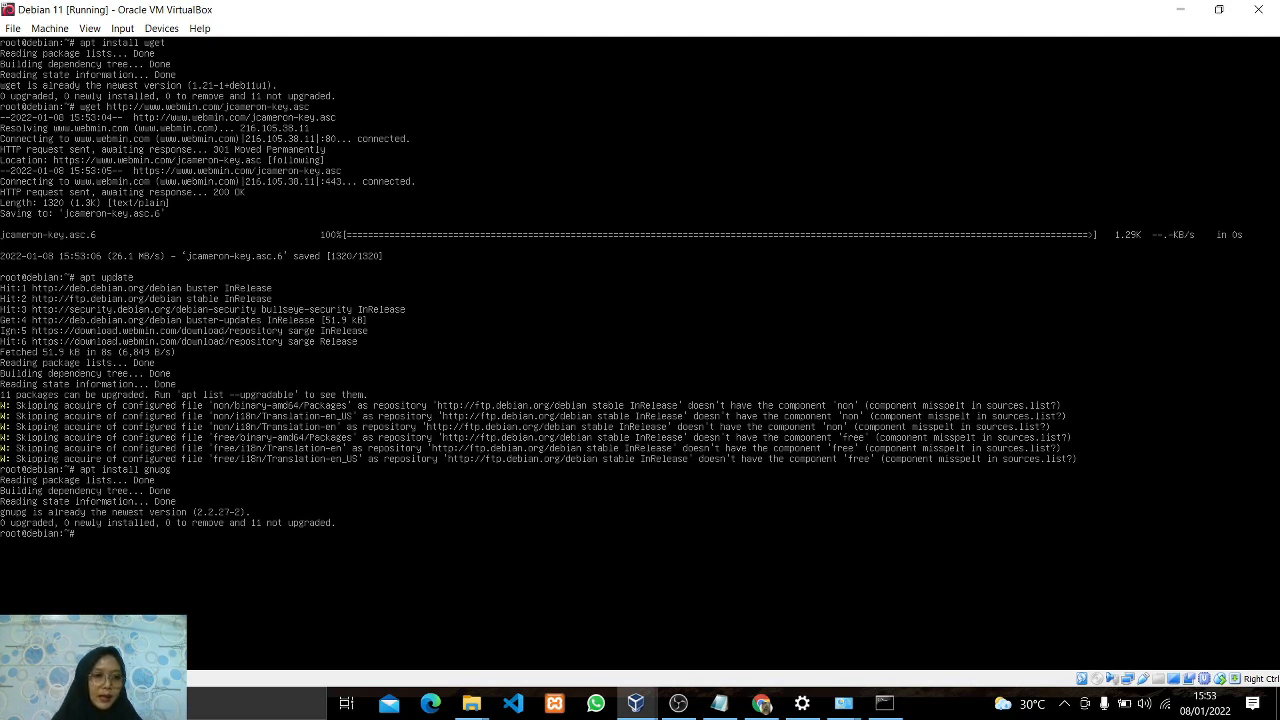
Add the downloaded signing key with apt-key add jcameron-key.asc and refresh the package lists with apt update.
type("a")
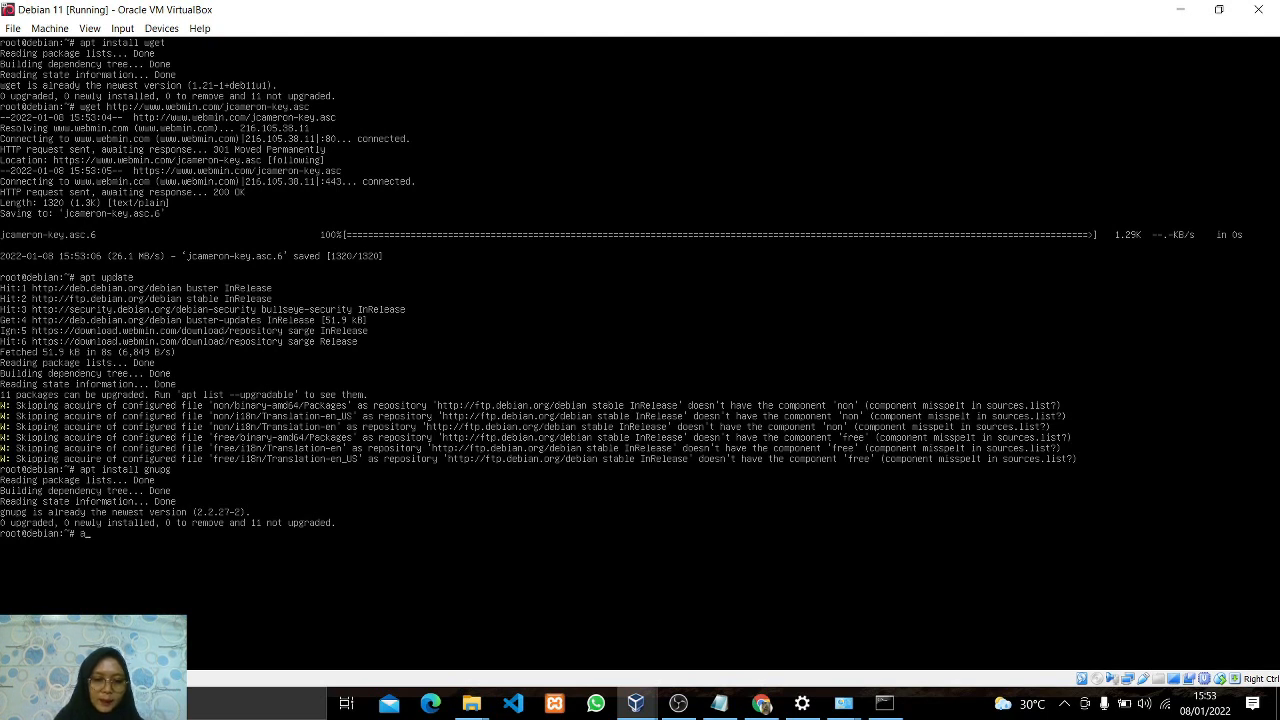
type("pt-key a")
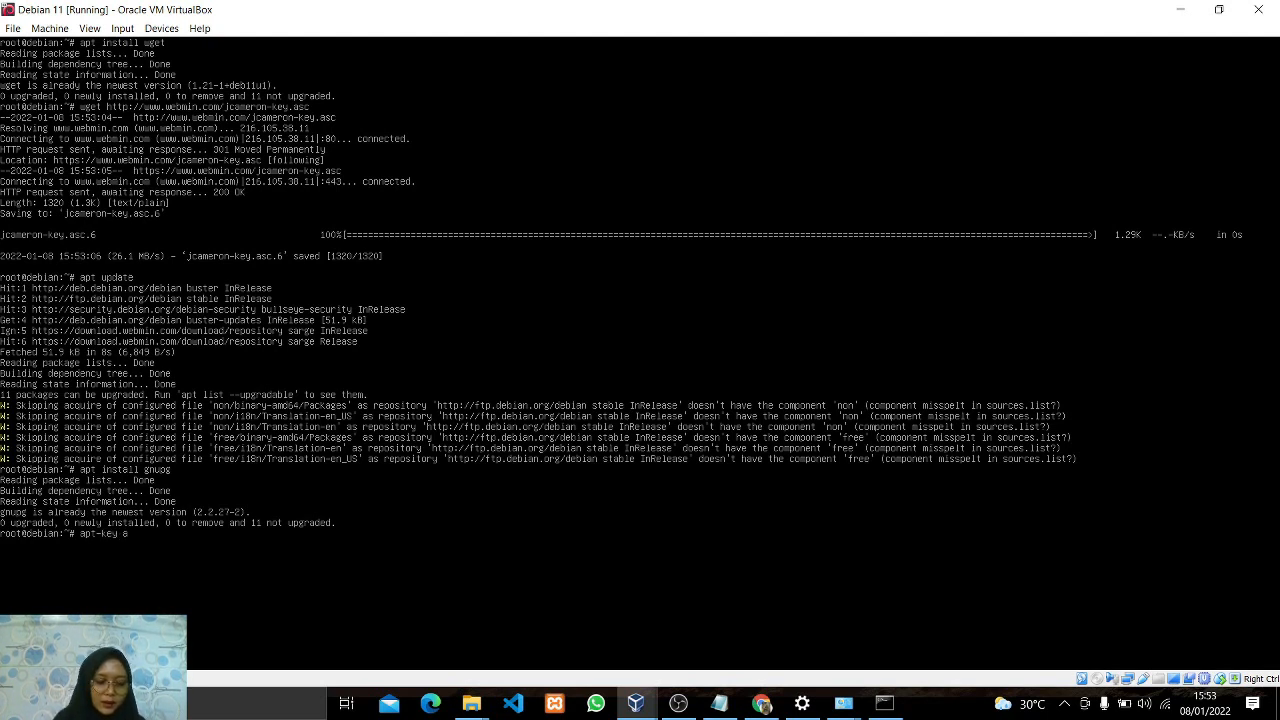
type("dd")
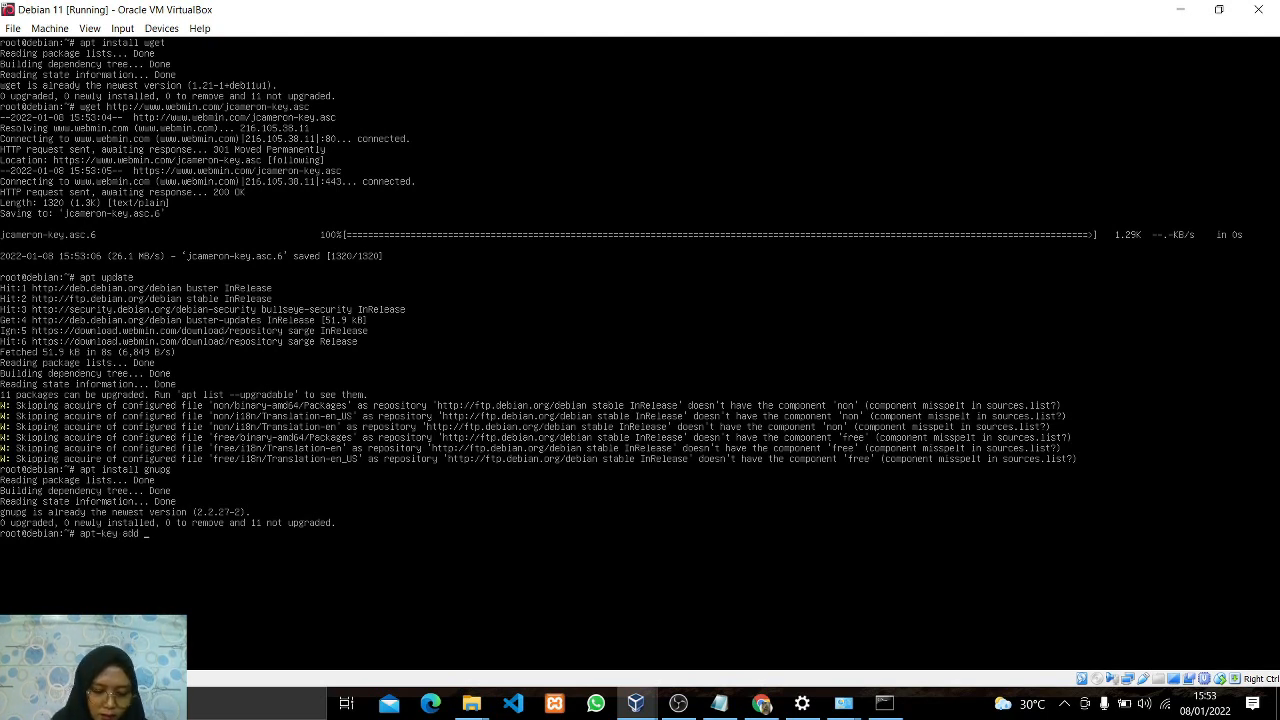
type(" jcameron-")
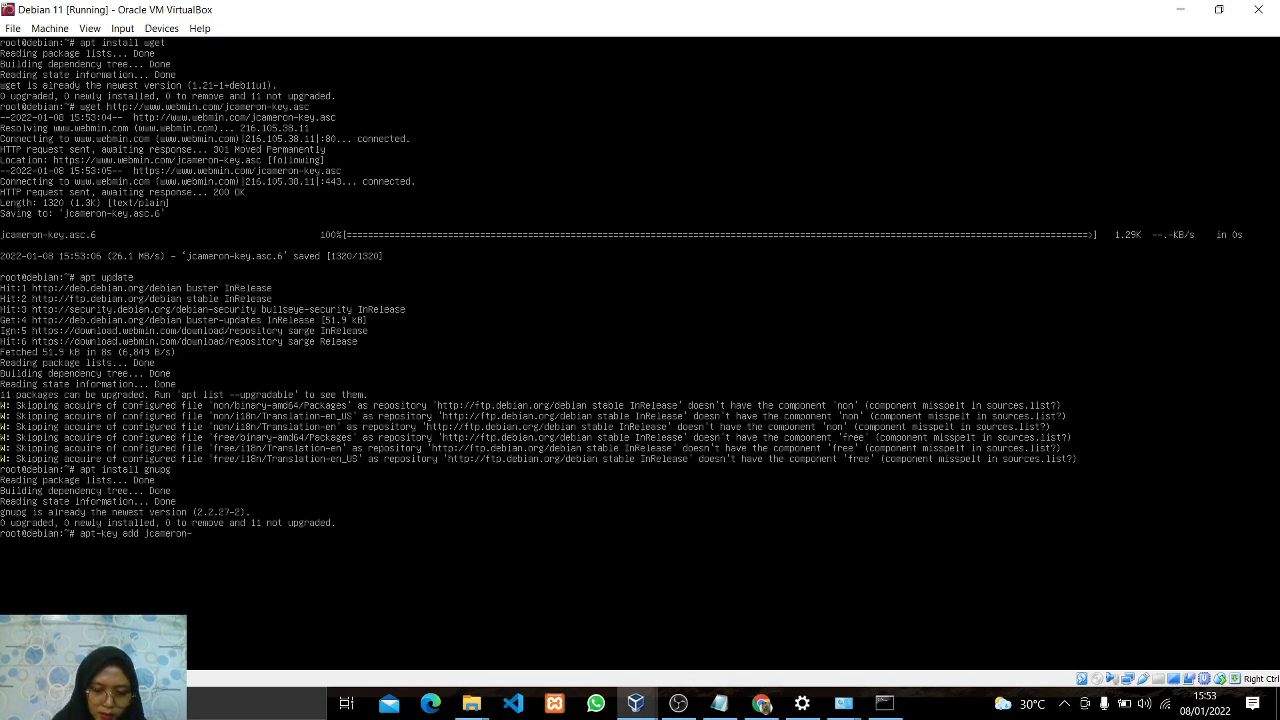
type("key.")
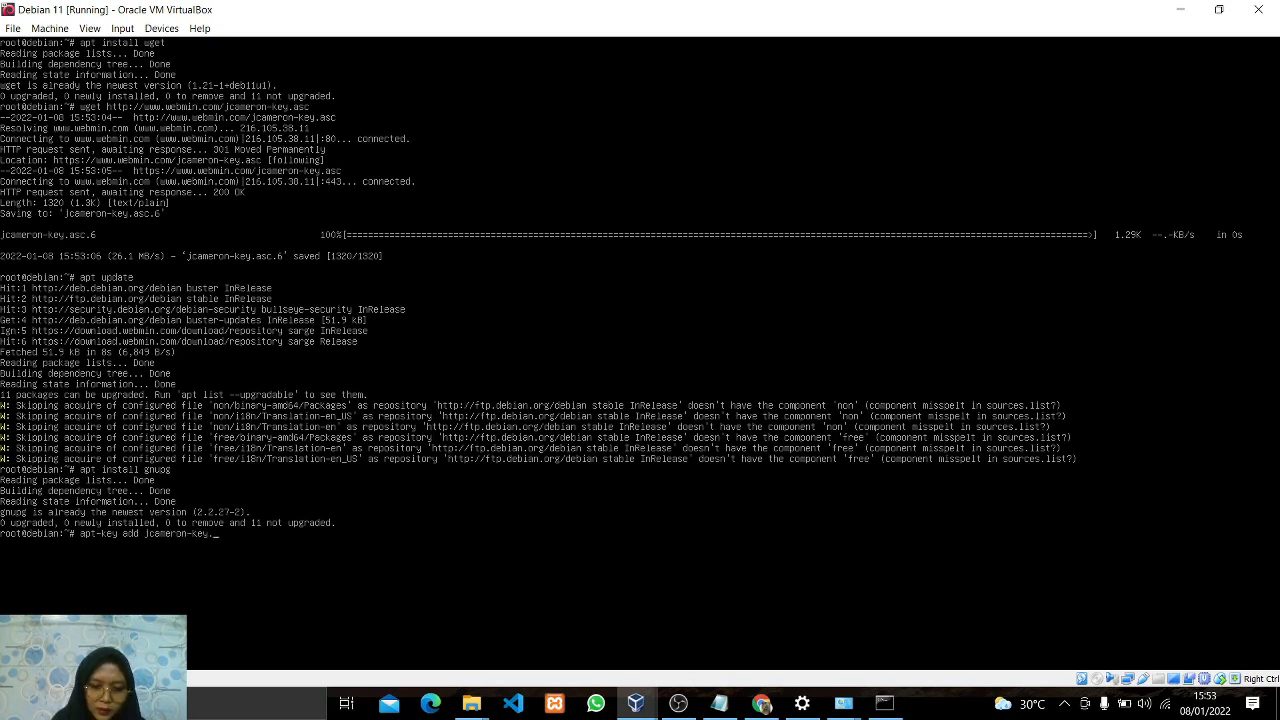
type("asc")
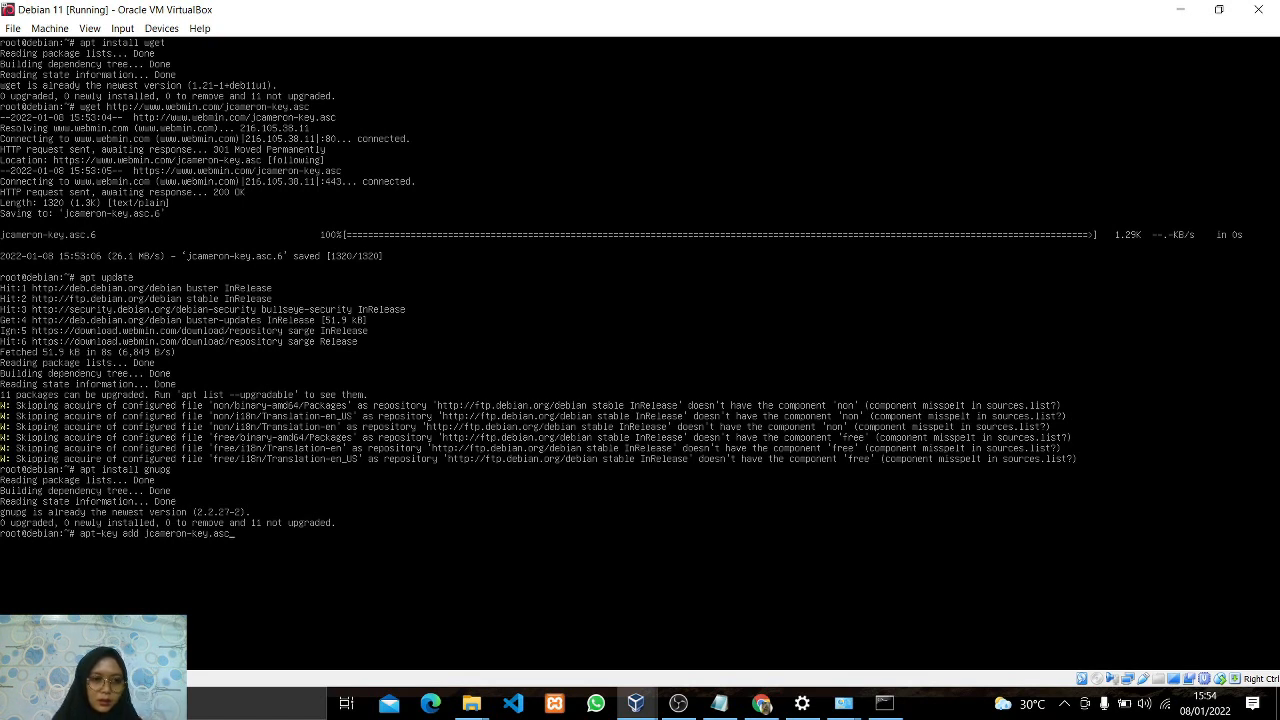
key("Return")
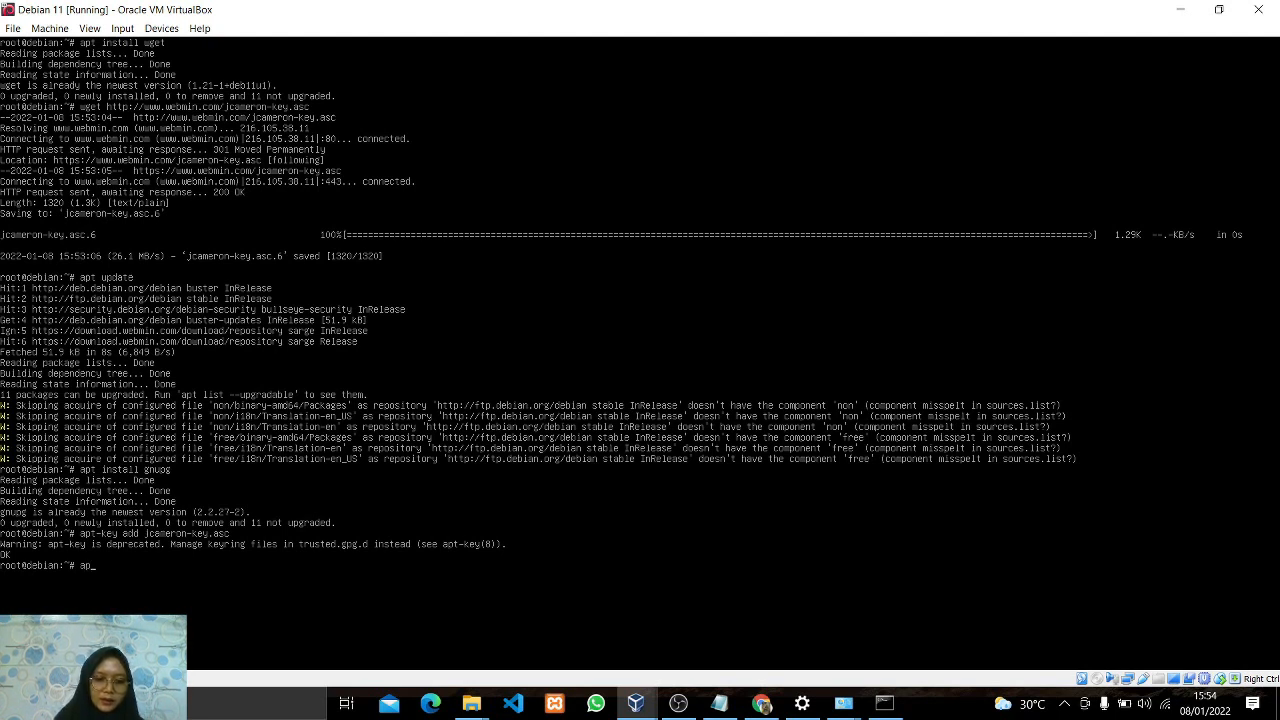
type("update")
key("Return")
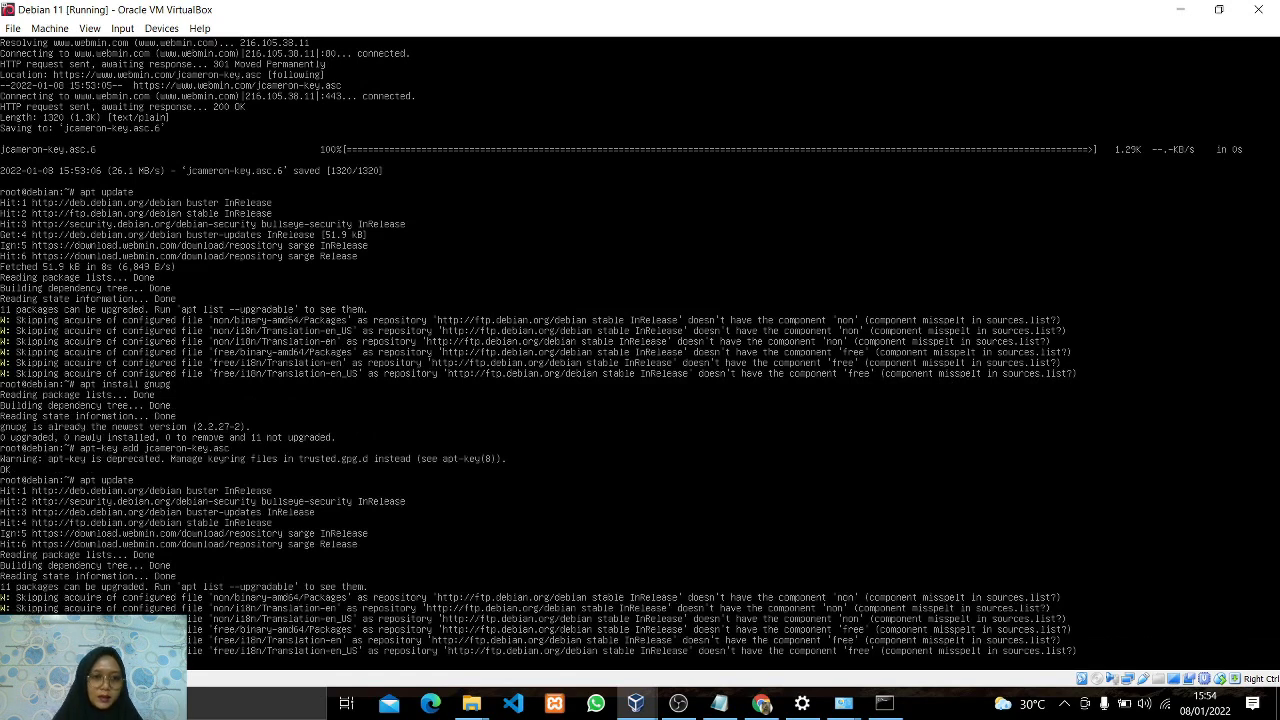
Clear the console and install Webmin with the command apt install webmin.
type("clear")
key("Return")
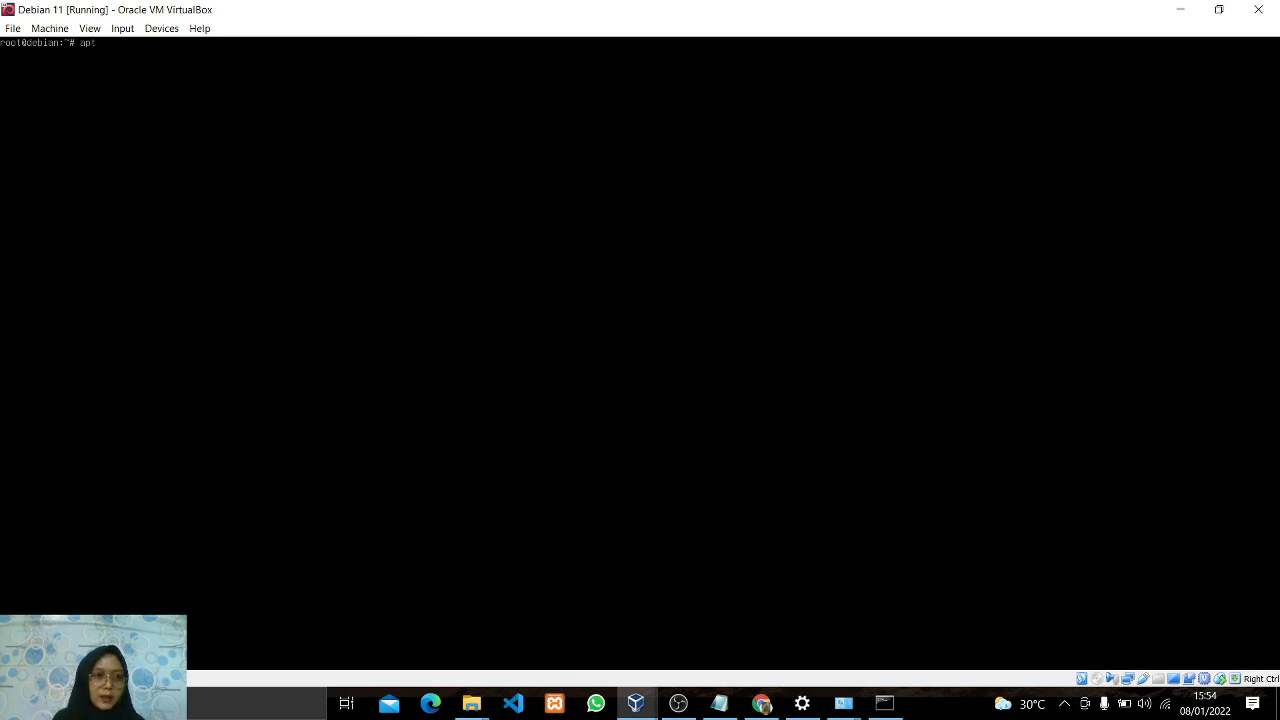
type("apt install ")
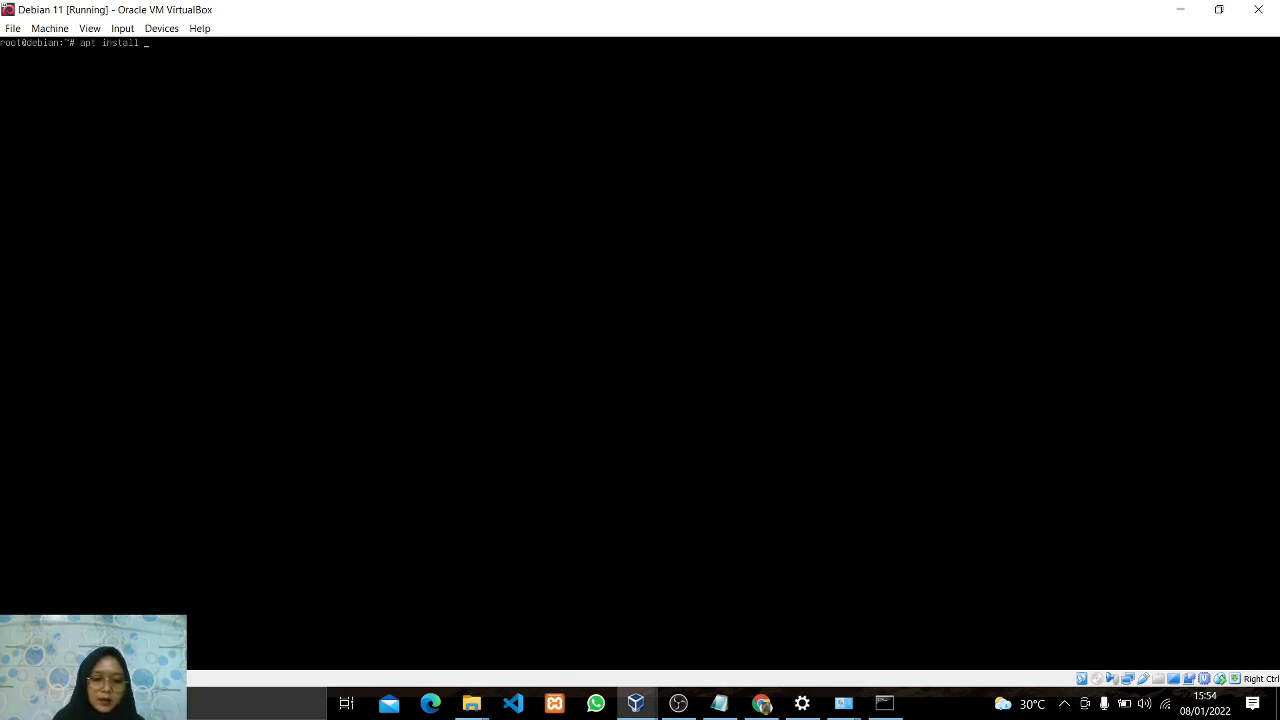
type("webmin")
key("Return")
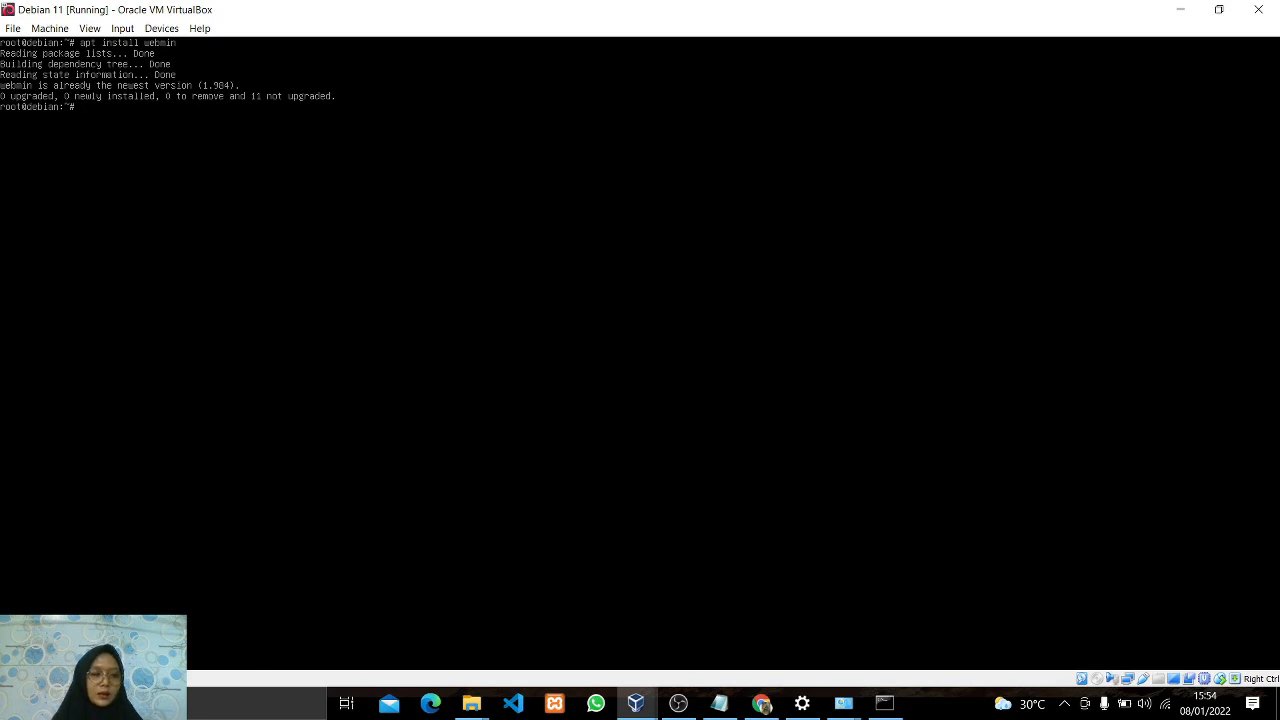
Check the Webmin service's status with the command systemctl status webmin.
type("syst")
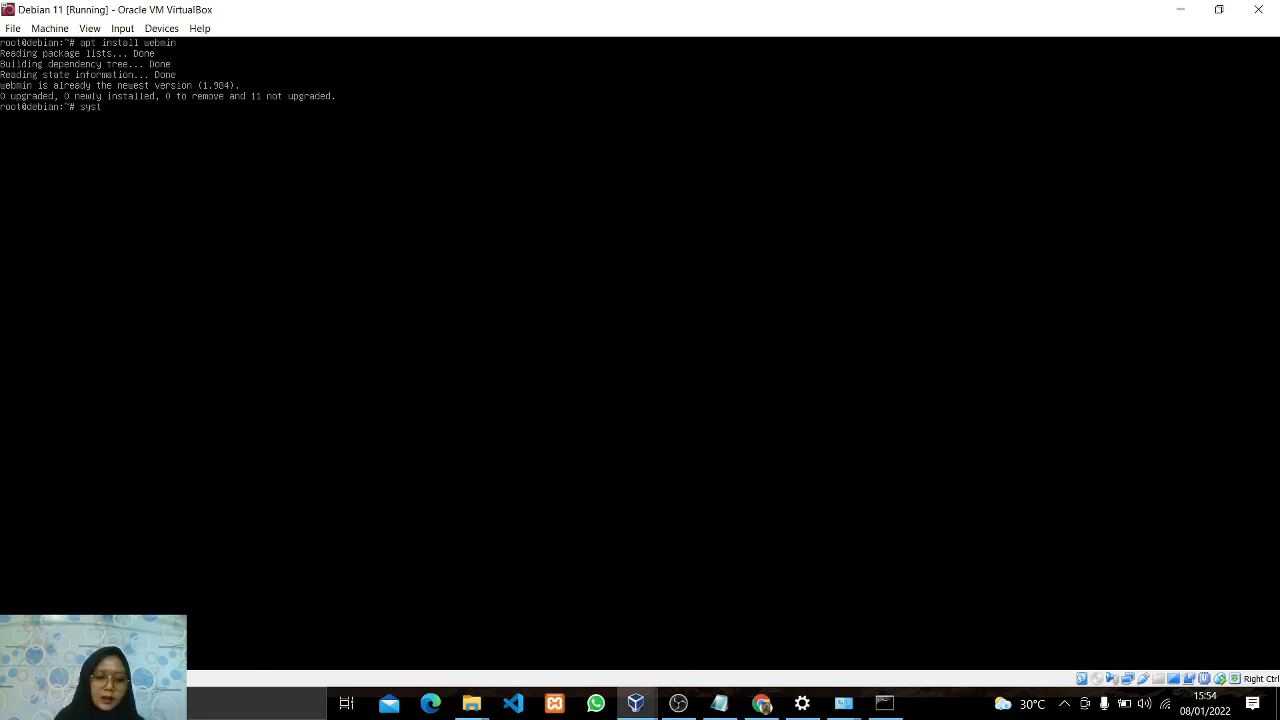
type("emctl ")
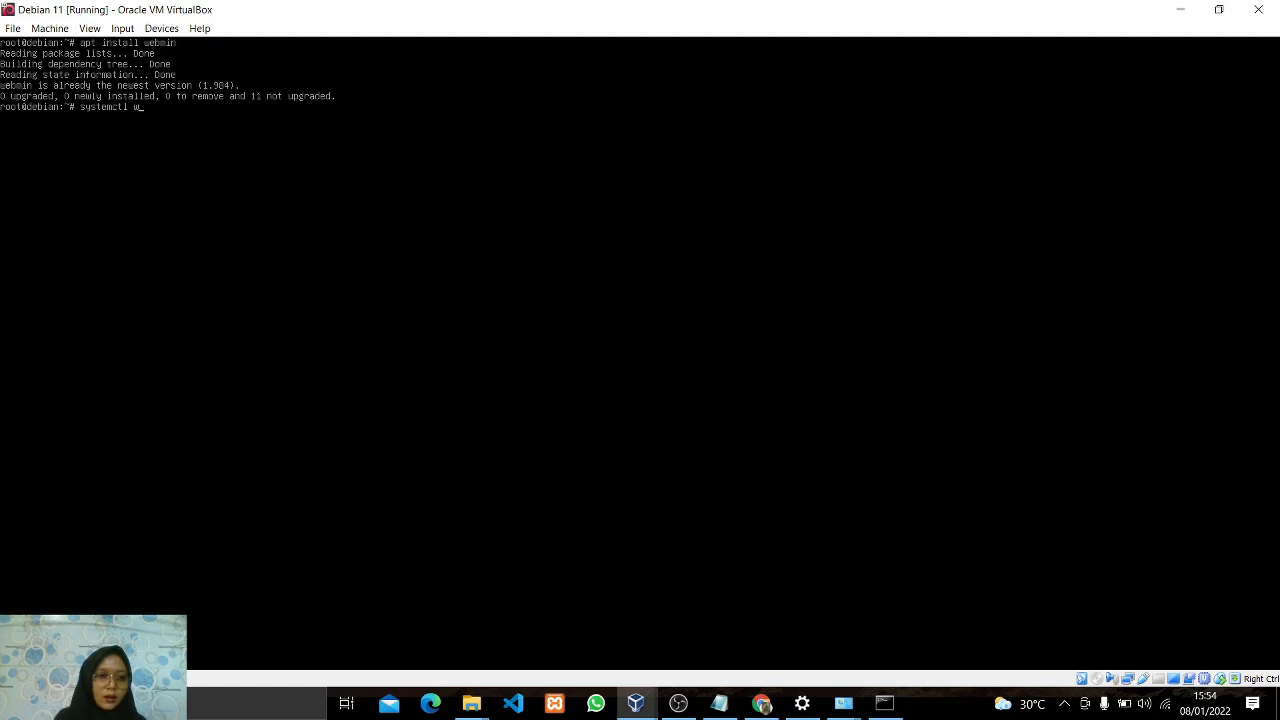
type("status webmin")
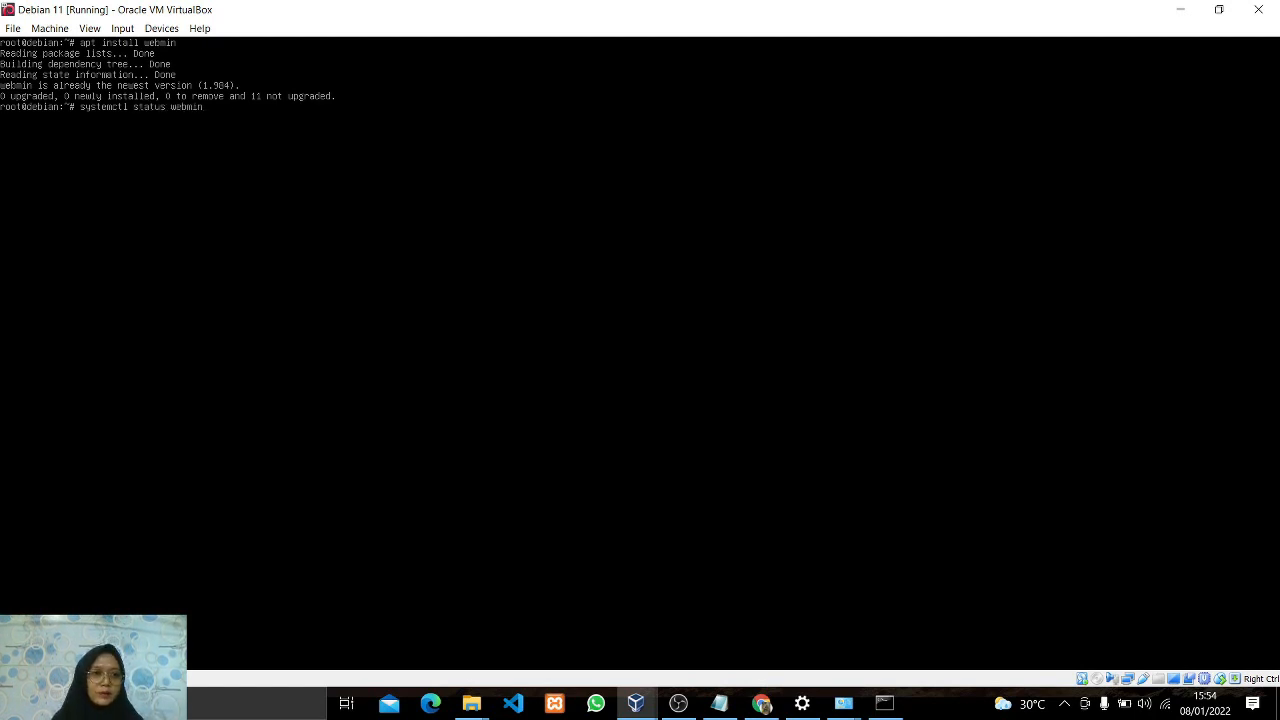
key("Return")
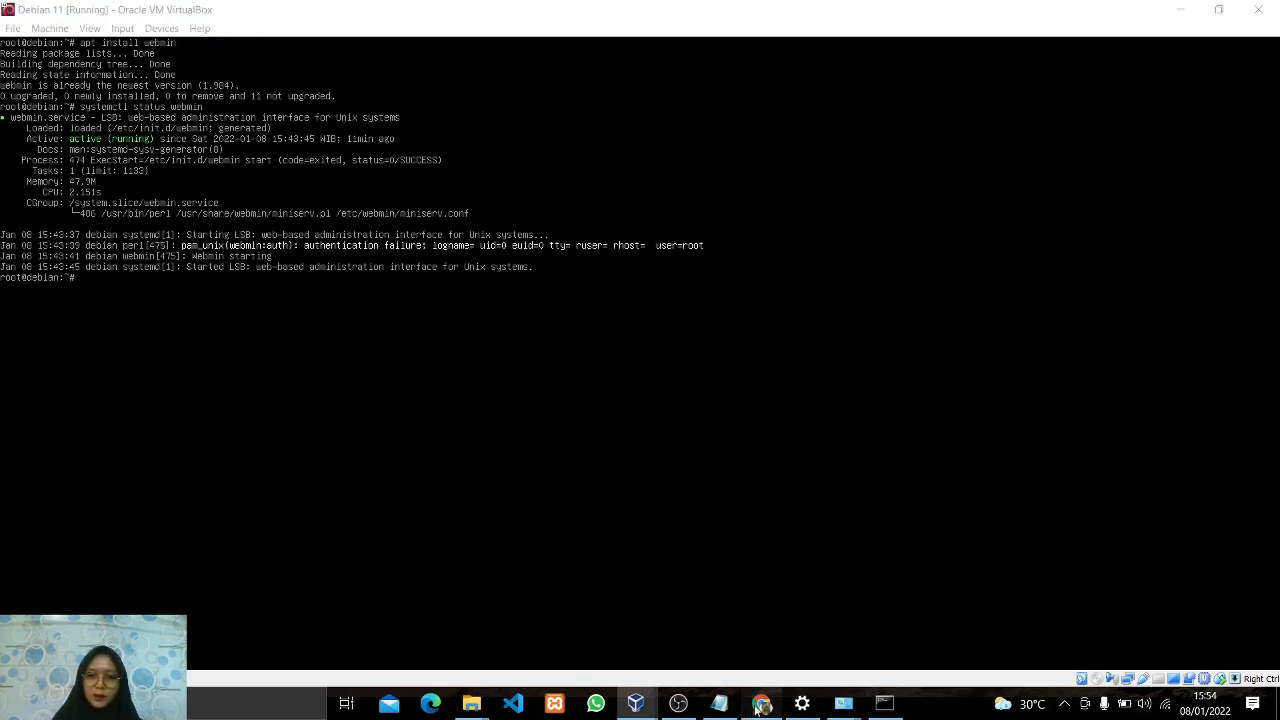
left_click(762, 703)
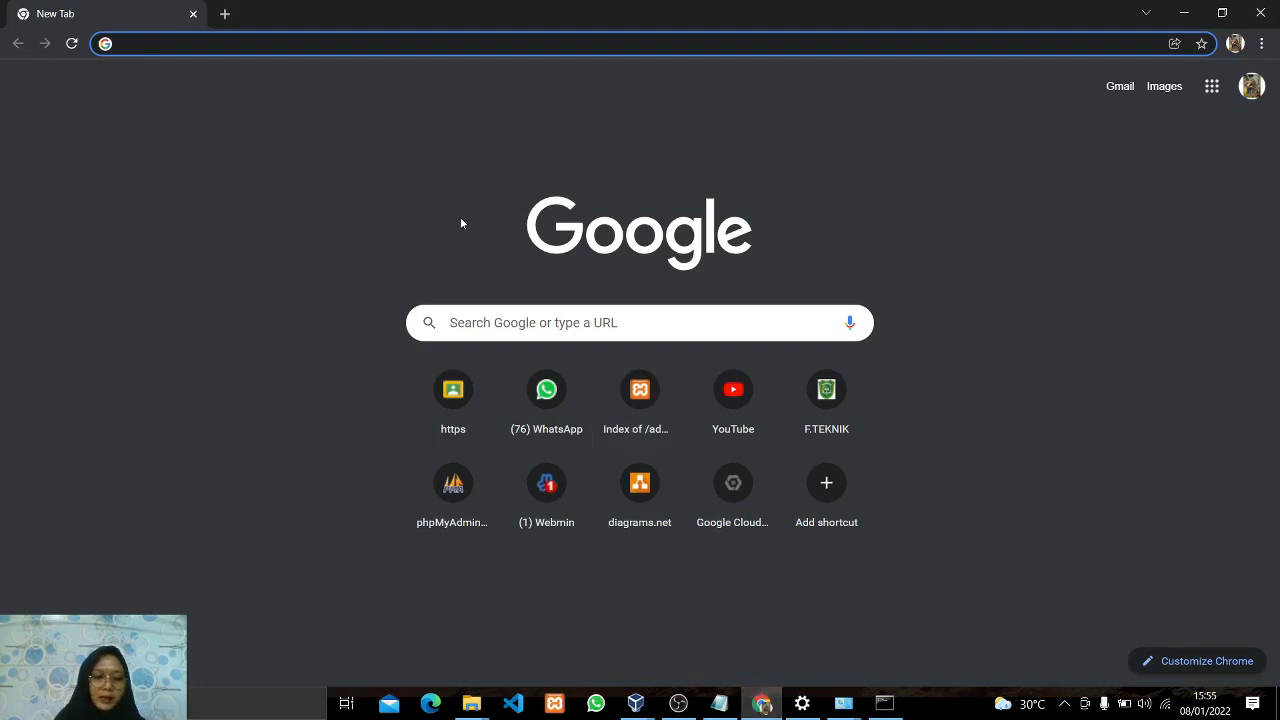
type("https:")
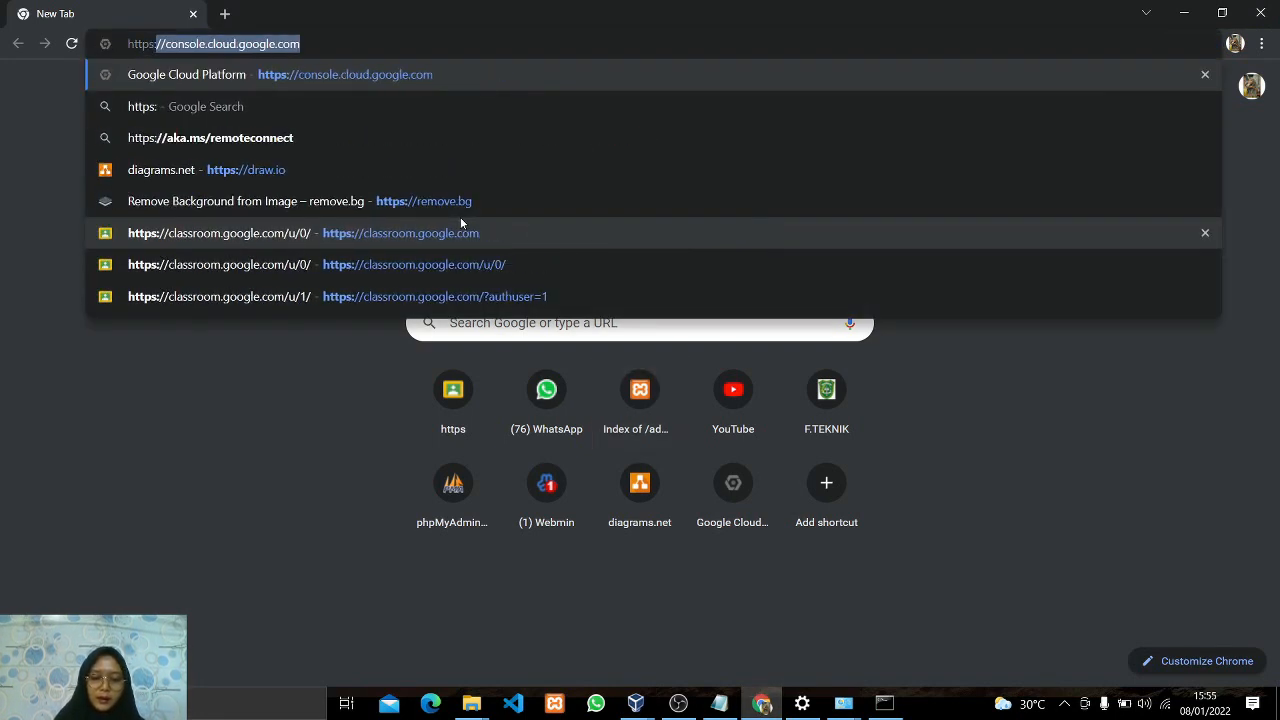
type("//")
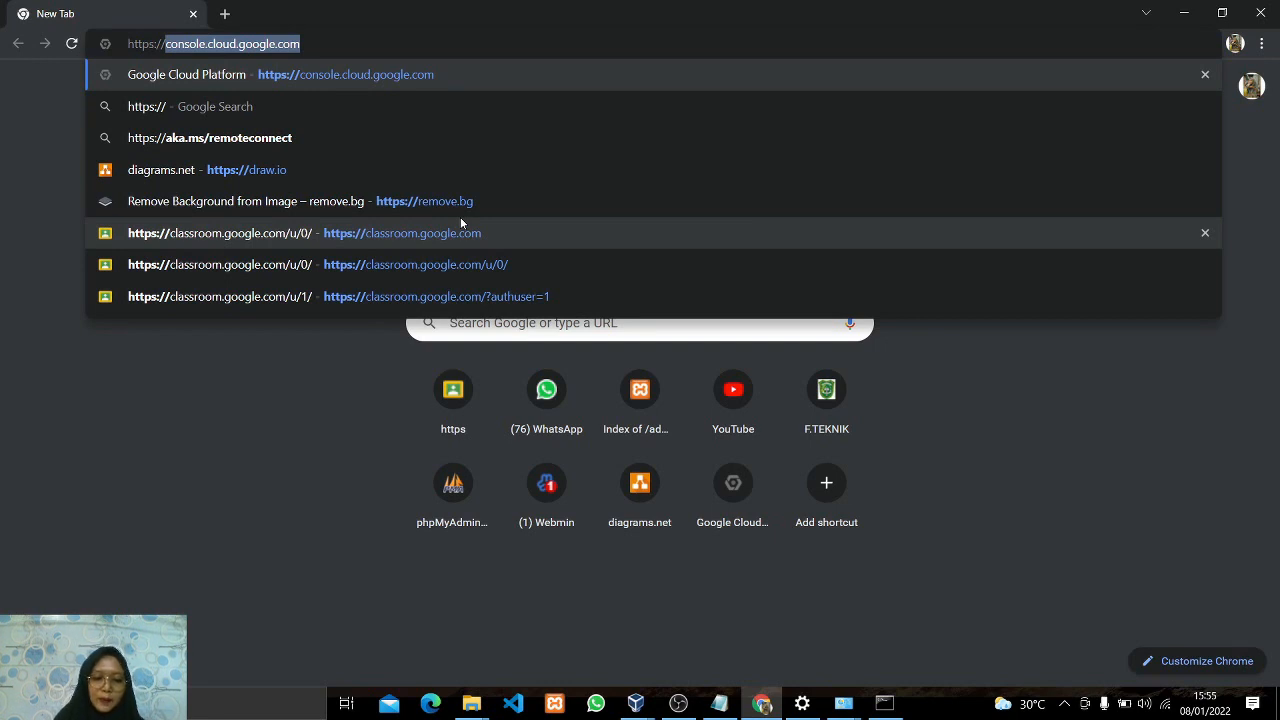
type("192.168")
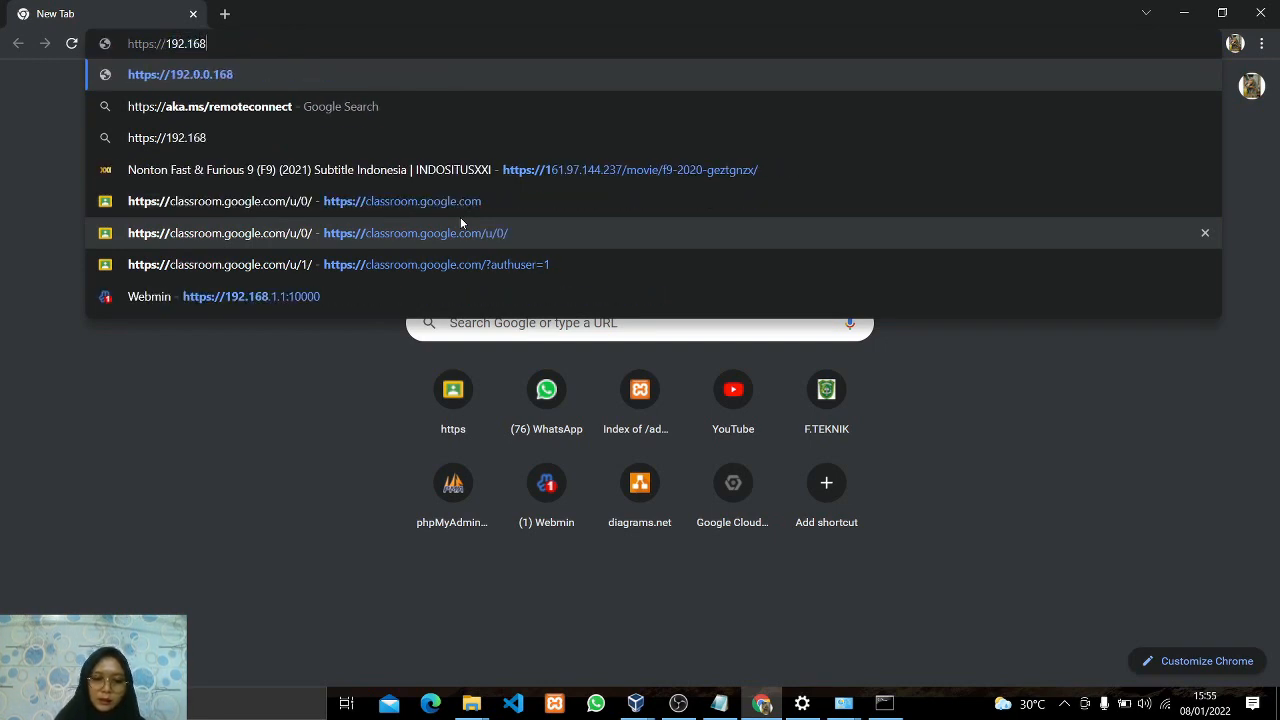
type(".1.1")
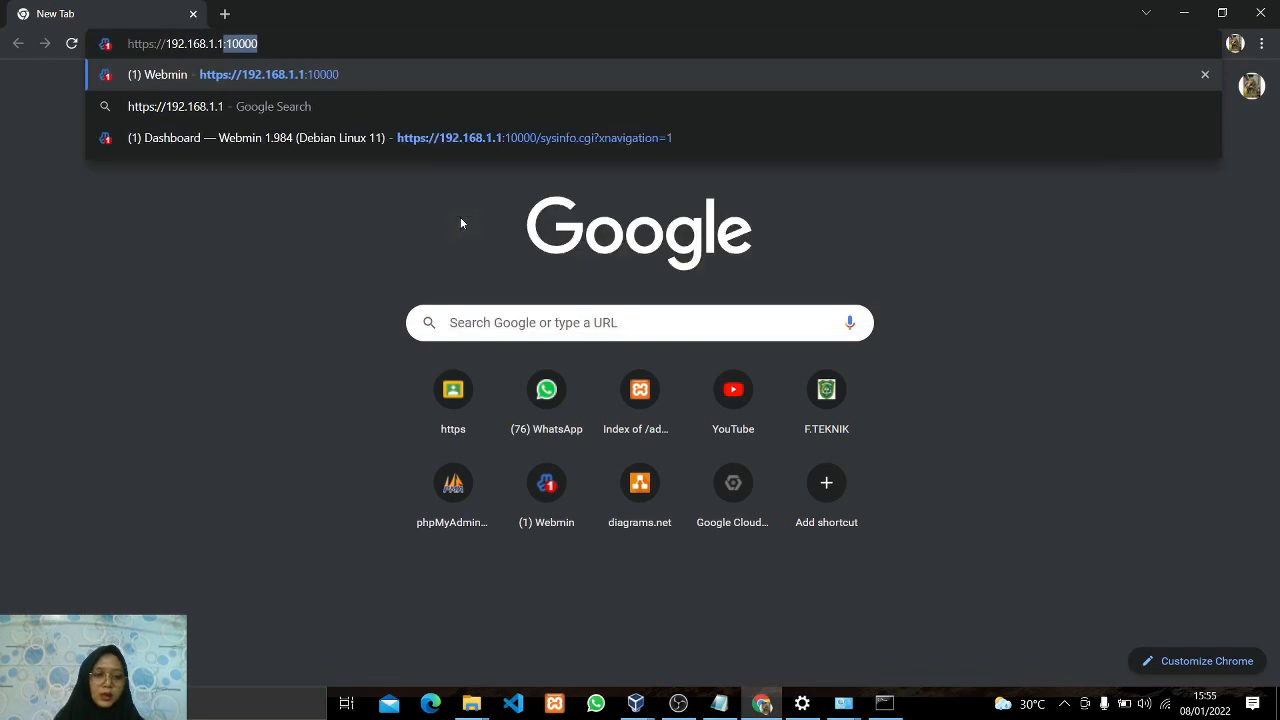
type(":")
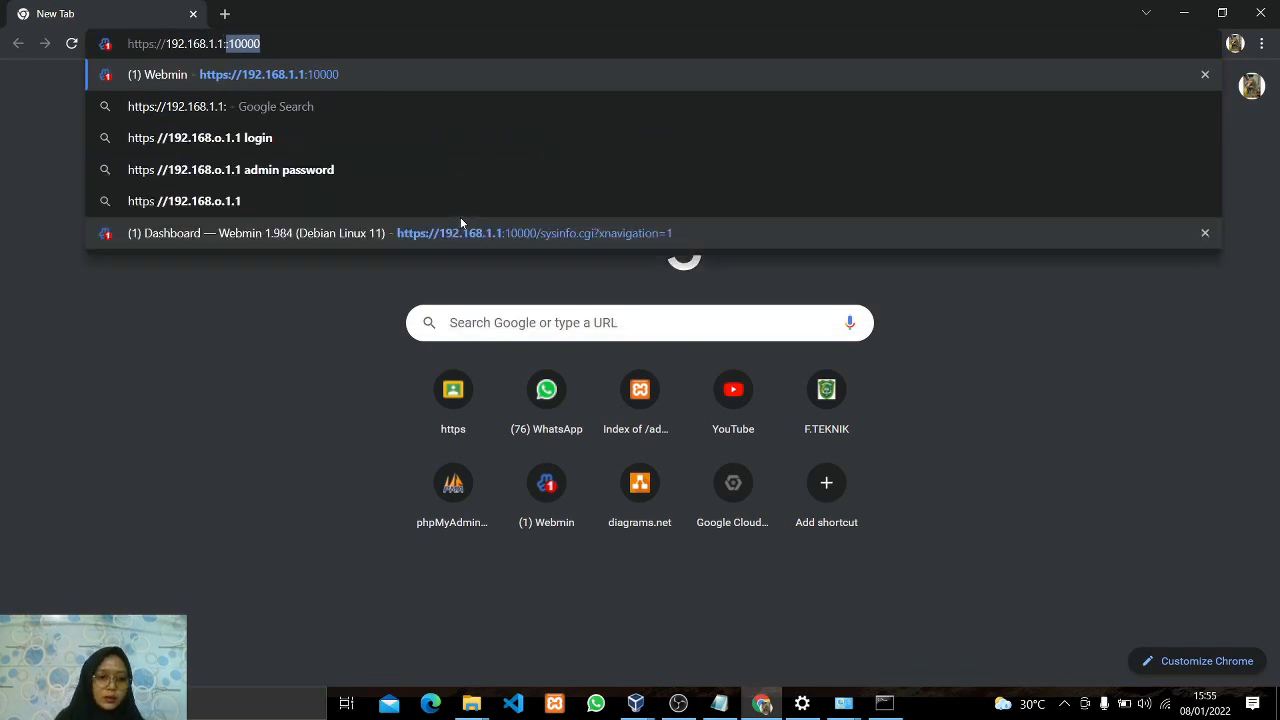
type("10000")
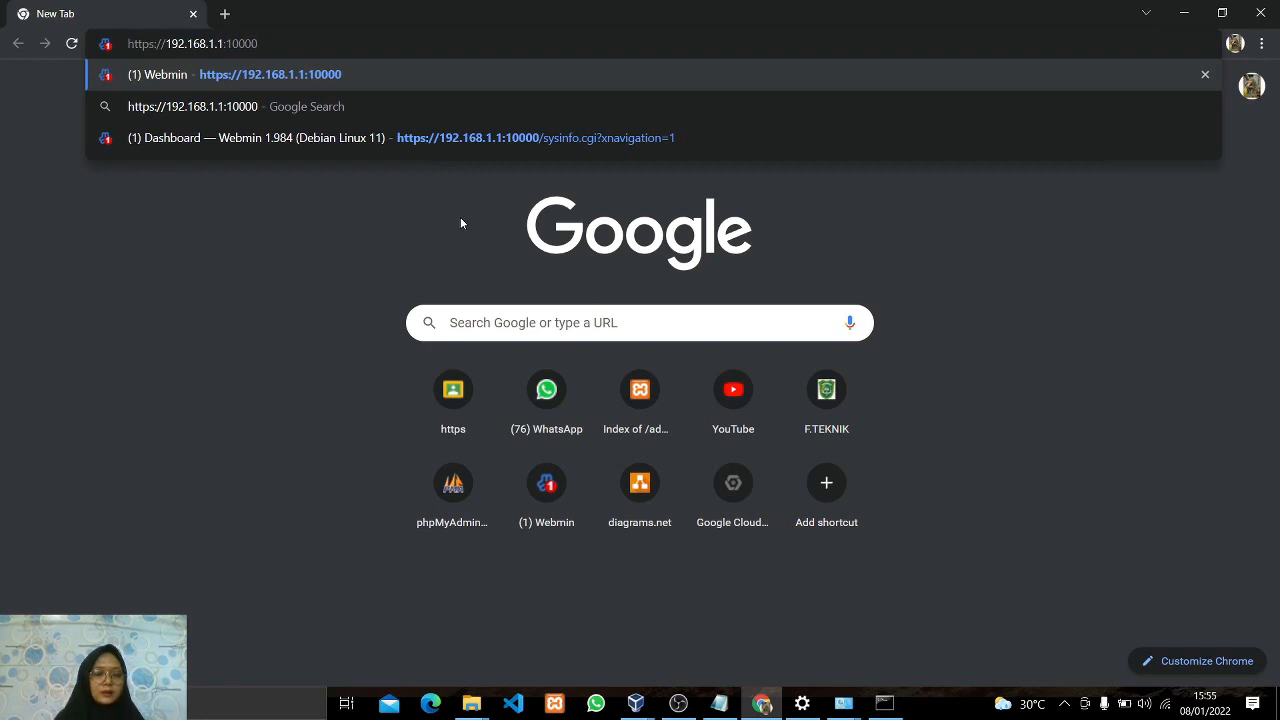
key("Return")
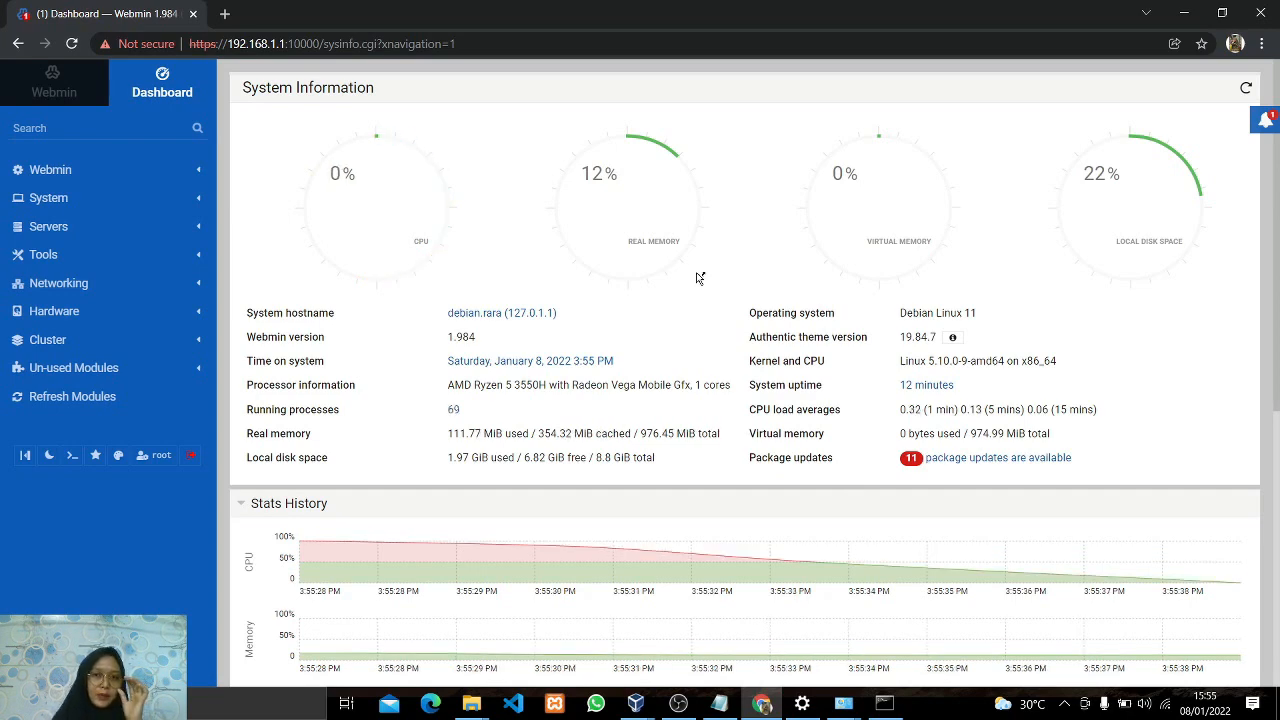
Find the Apache Webserver module by searching for apache and install the Apache package with its dependencies.
left_click(80, 133)
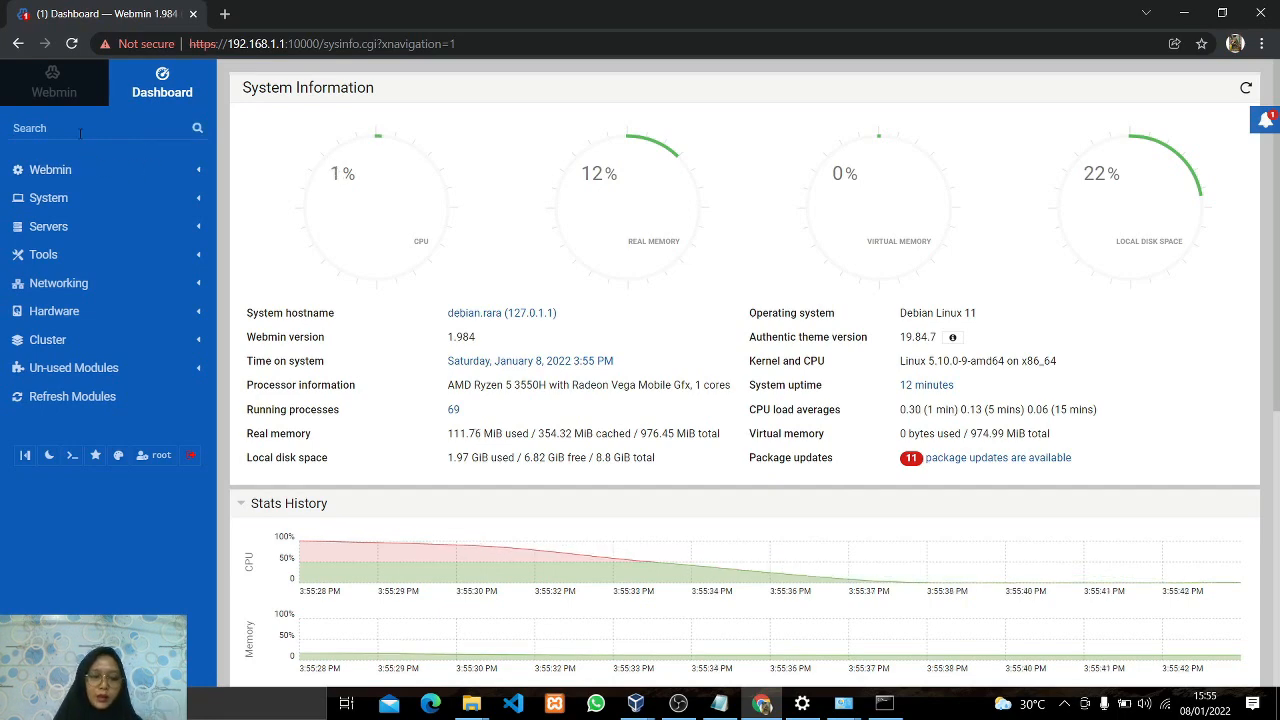
type("apache")
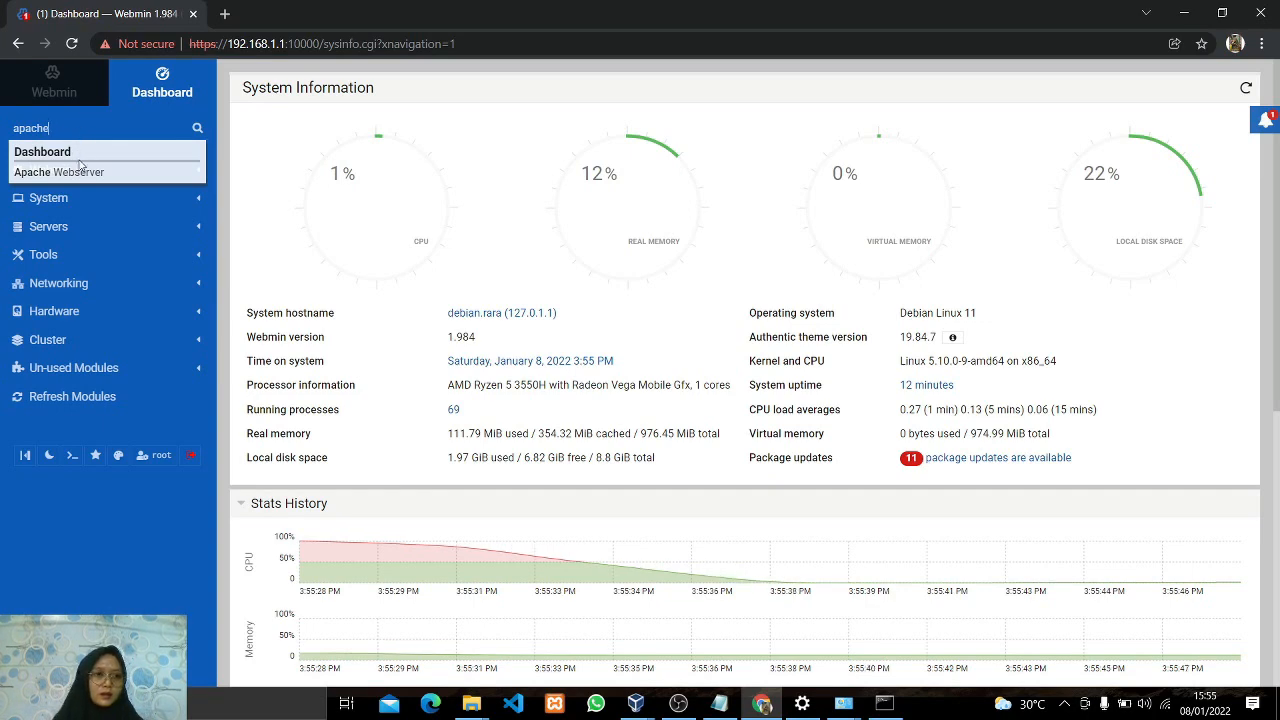
left_click(80, 172)
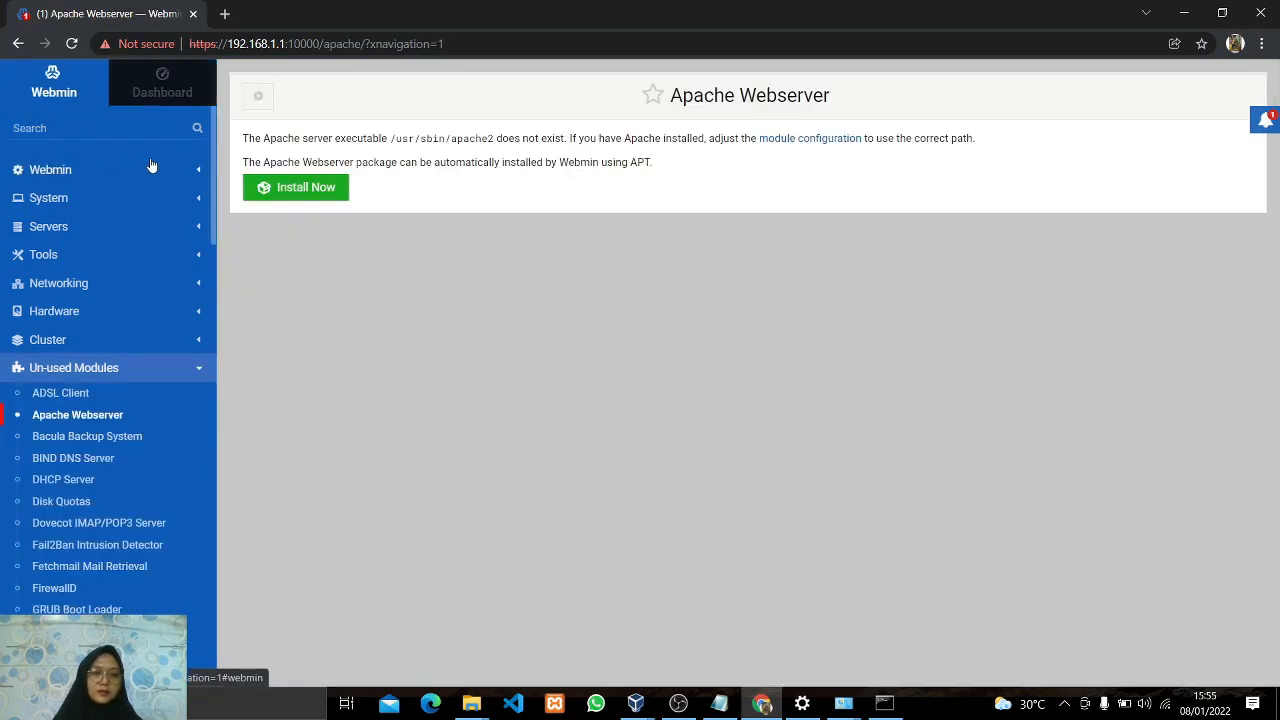
left_click(312, 188)
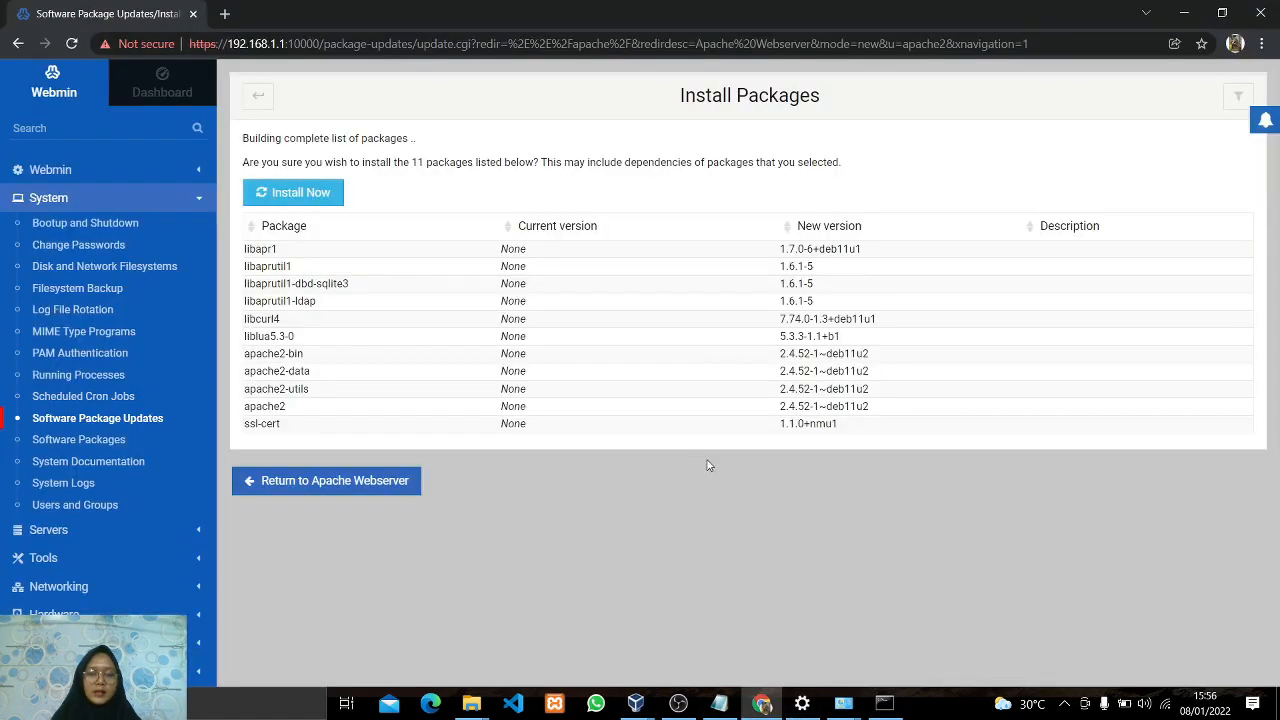
left_click(295, 194)
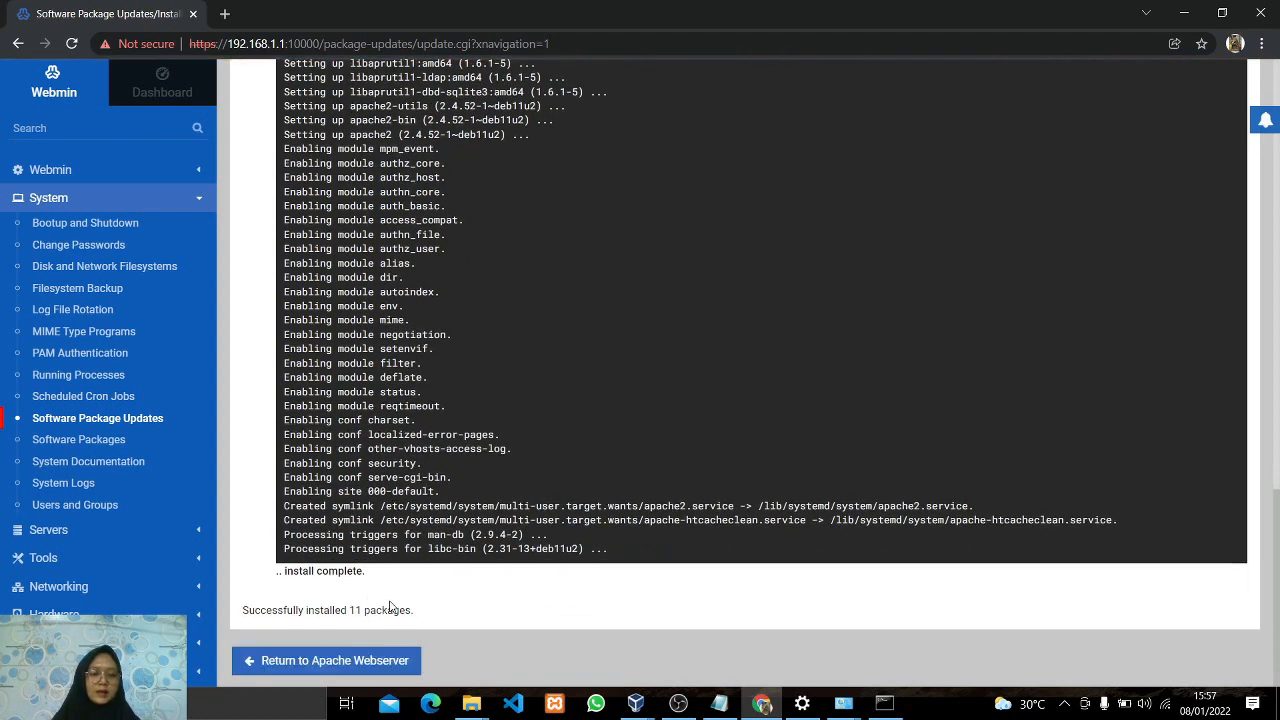
Find the BIND DNS Server module by searching for bin and install the bind9 package with its dependencies.
left_click(62, 127)
type("bin")
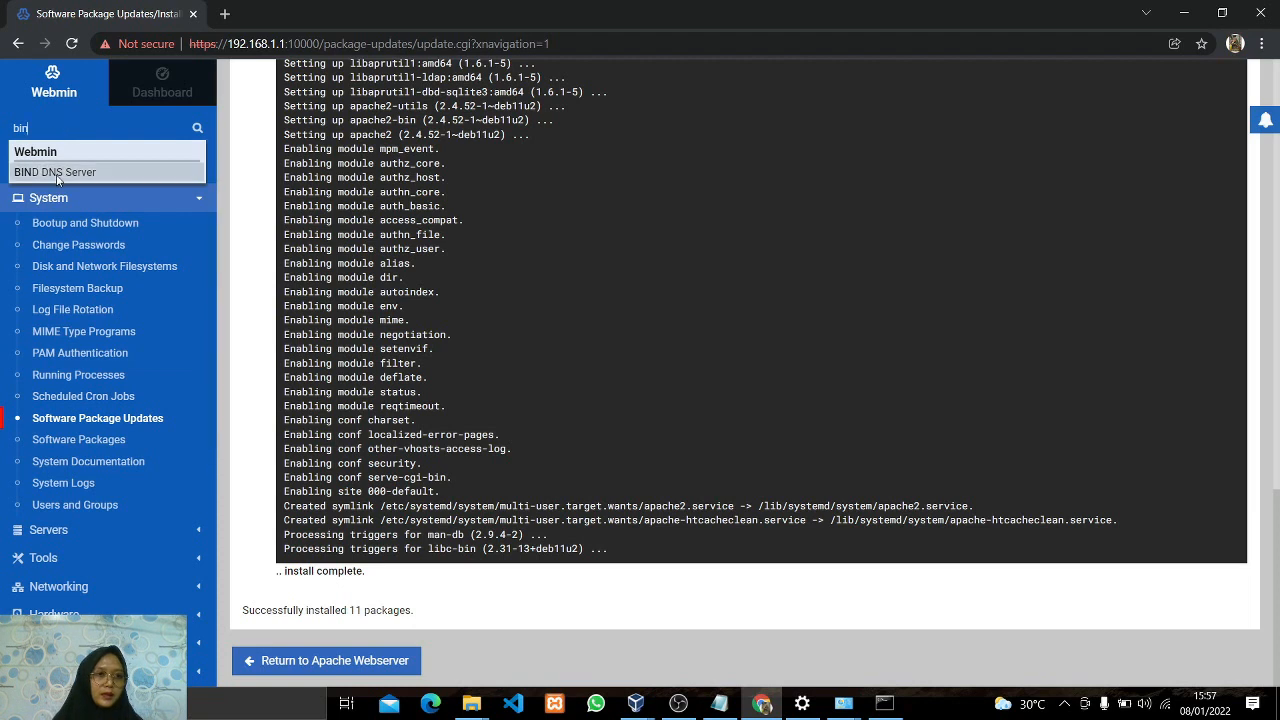
left_click(56, 174)
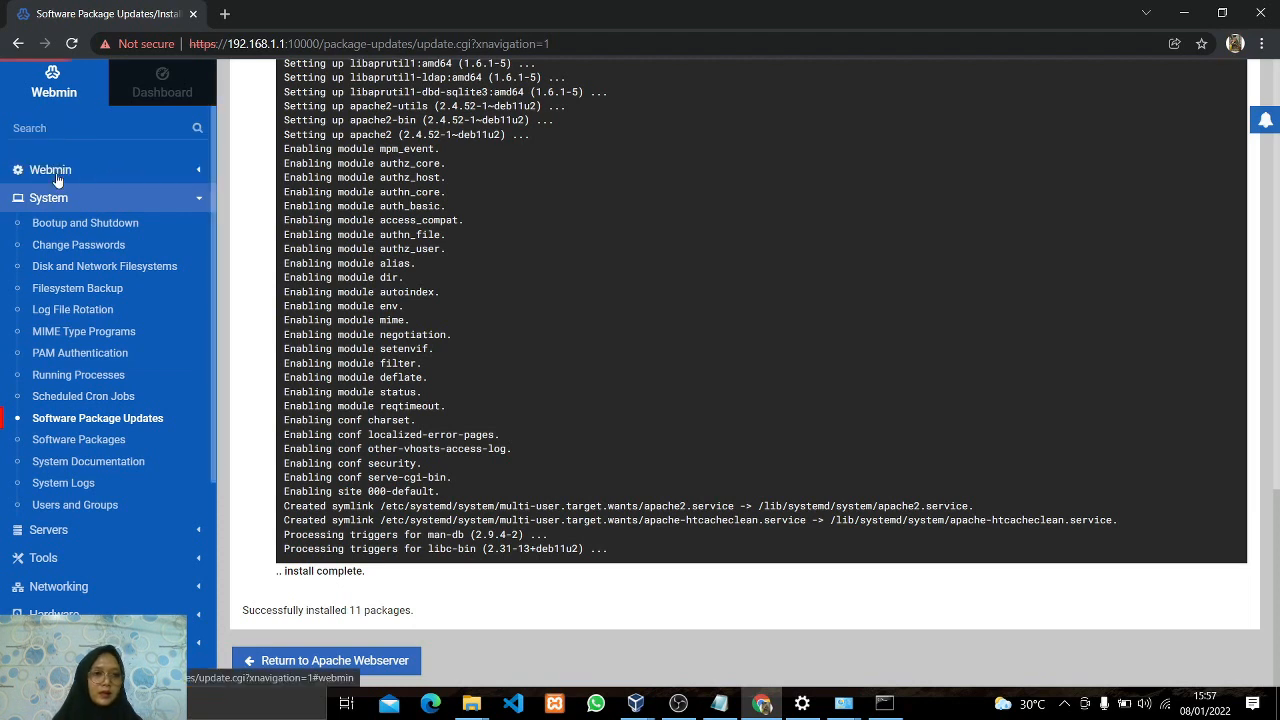
left_click(314, 195)
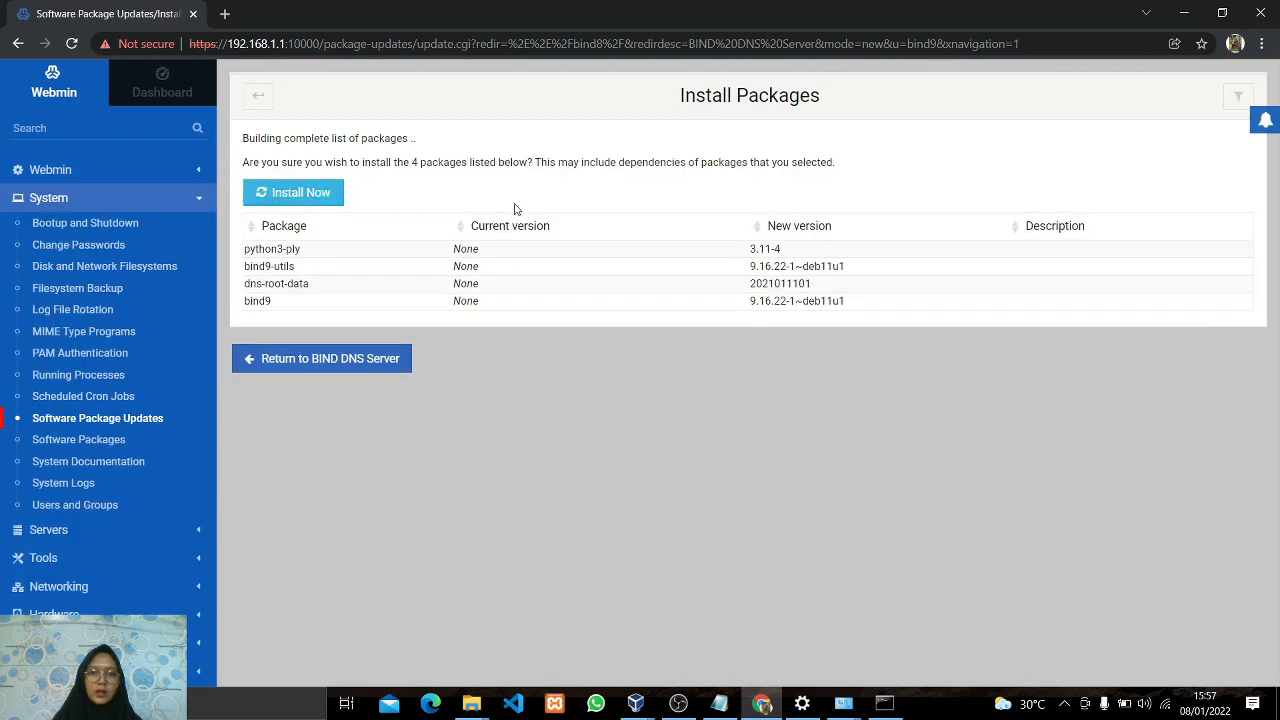
left_click(326, 199)
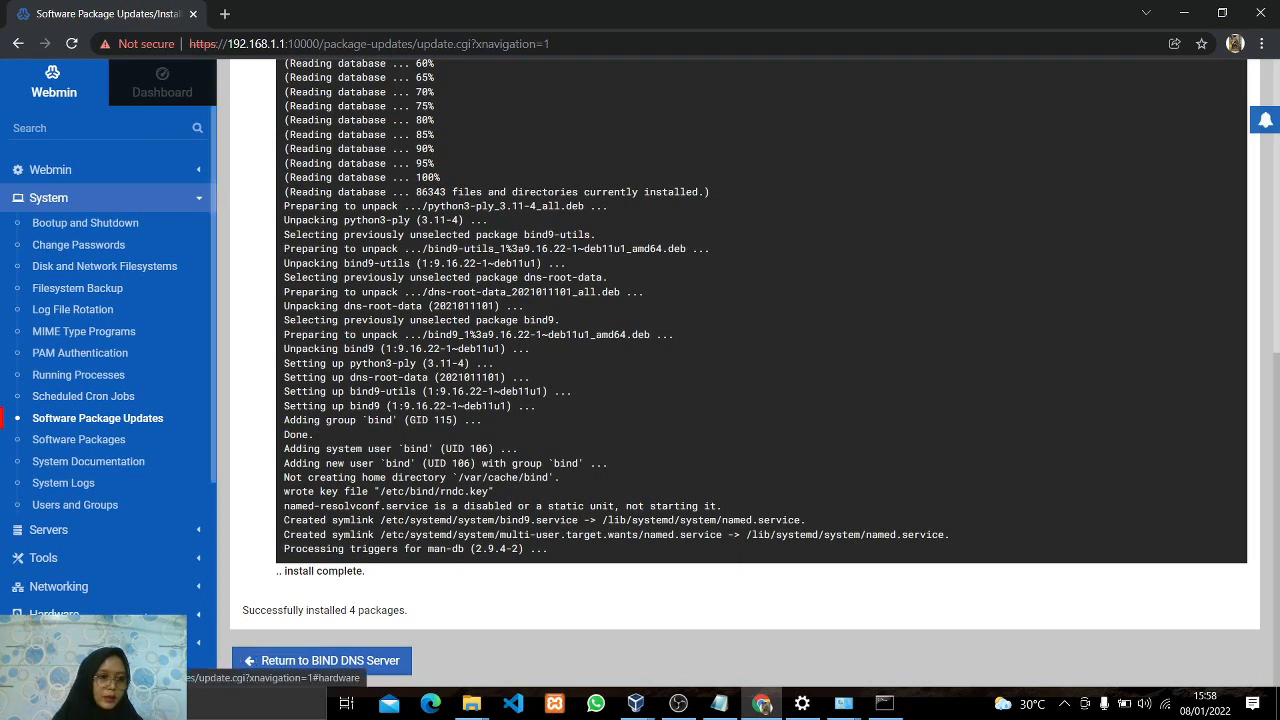
Open the BIND DNS Server module from the Un-used Modules category.
scroll(105, 528, "down", 2)
scroll(105, 528, "down", 2)
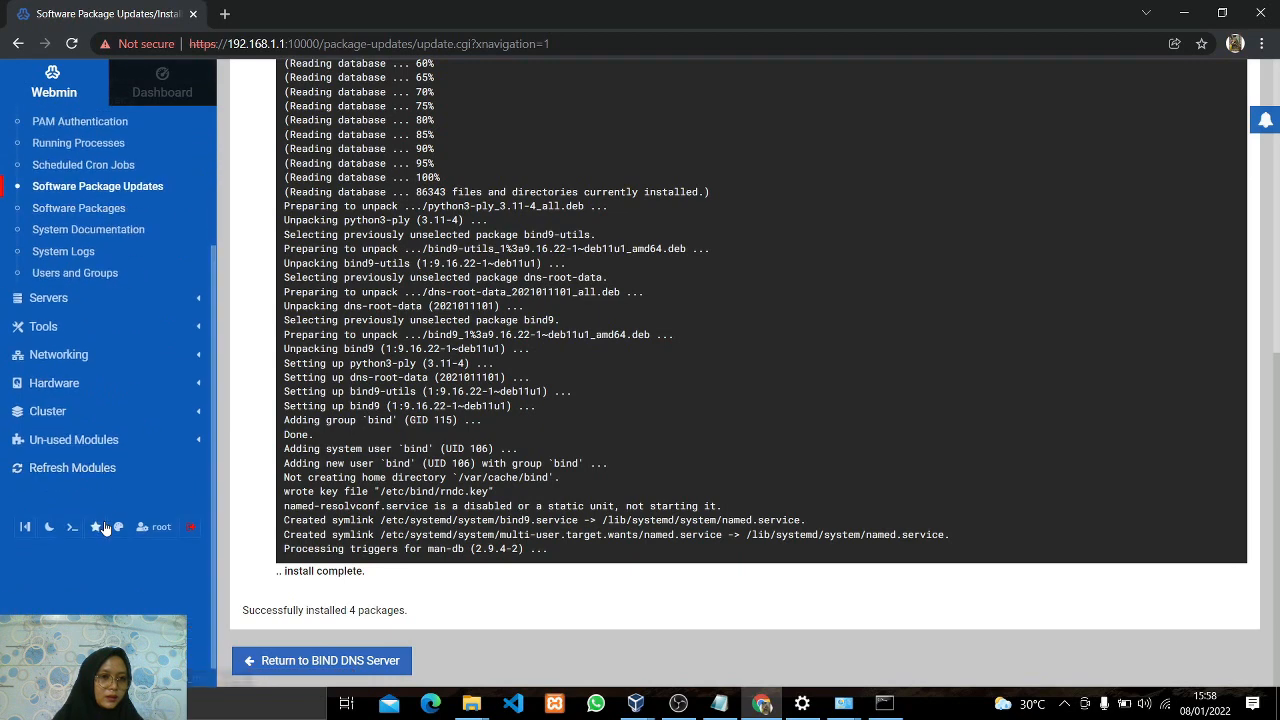
left_click(104, 443)
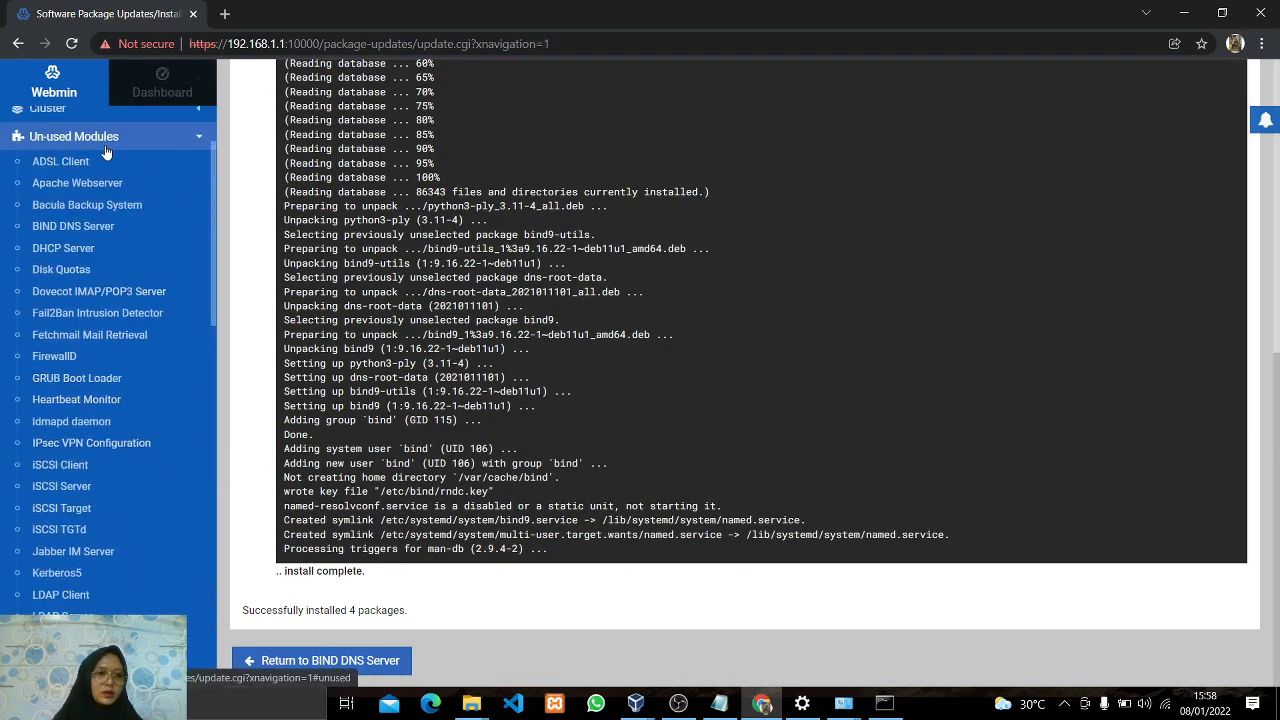
left_click(96, 229)
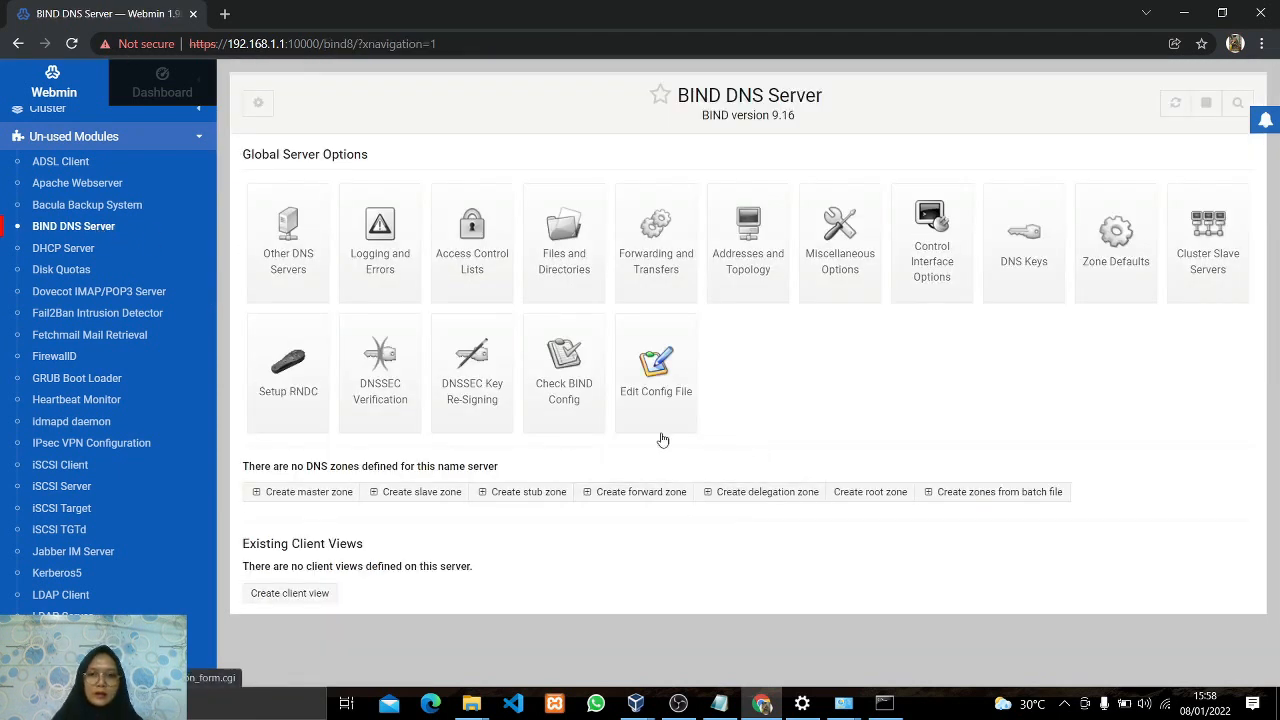
Create a forward master zone for the owner's personal .com domain, filling in the contact's e-mail address.
left_click(305, 493)
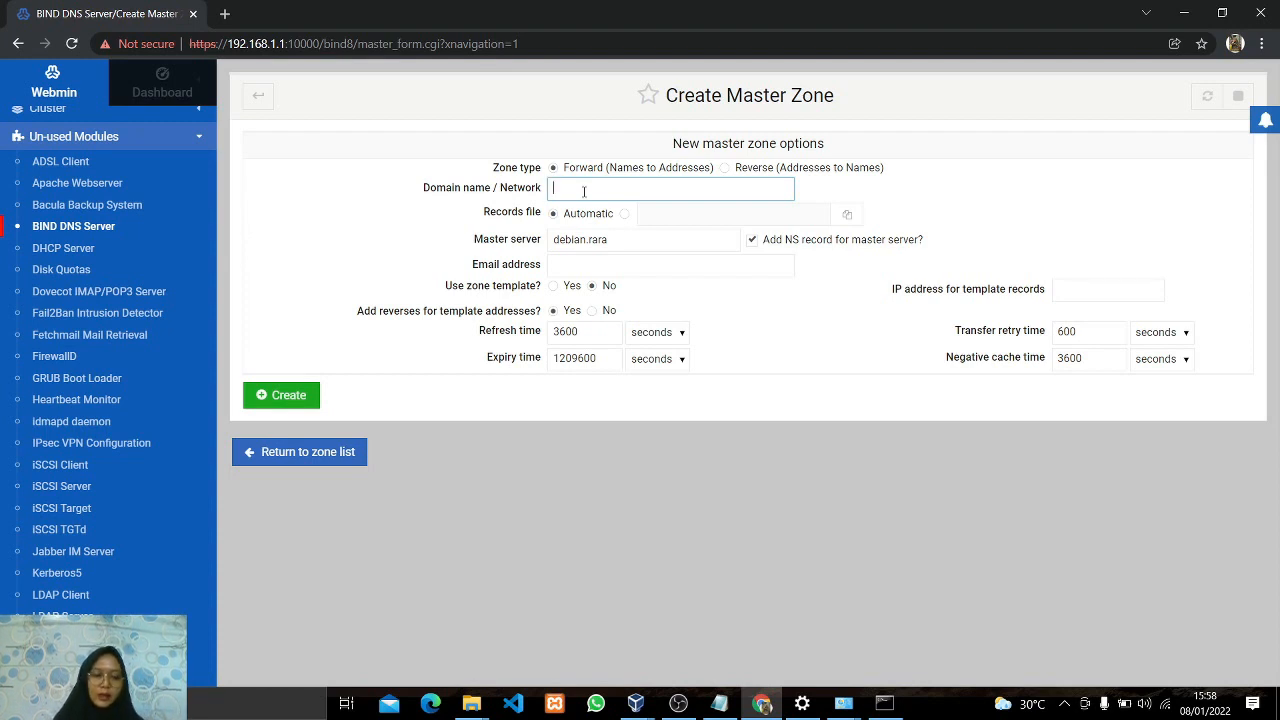
type("rarapitri.com")
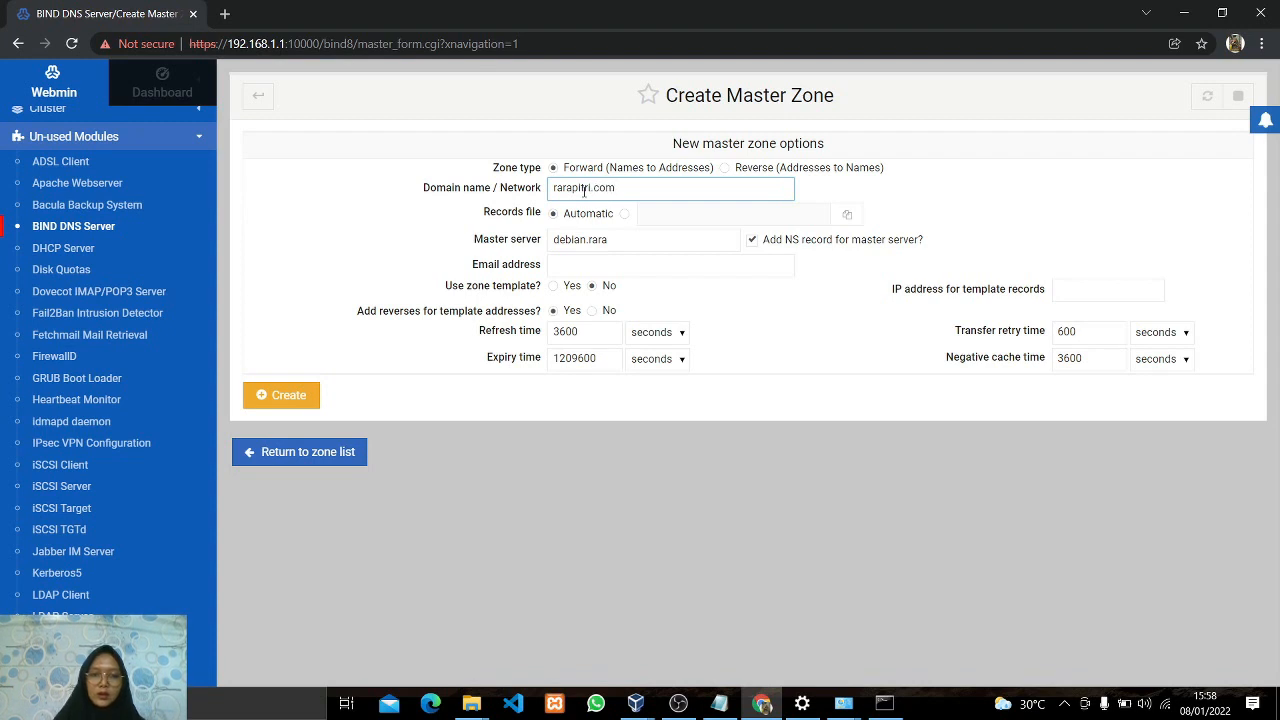
left_click(599, 264)
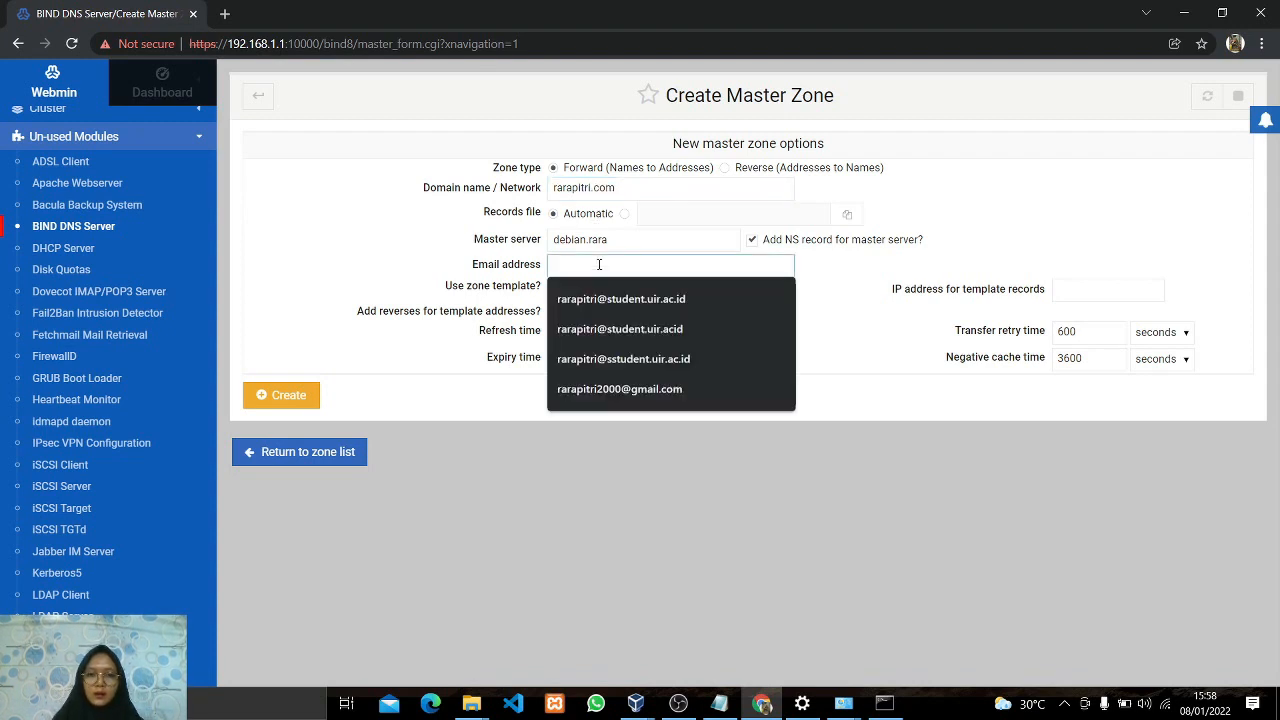
left_click(619, 389)
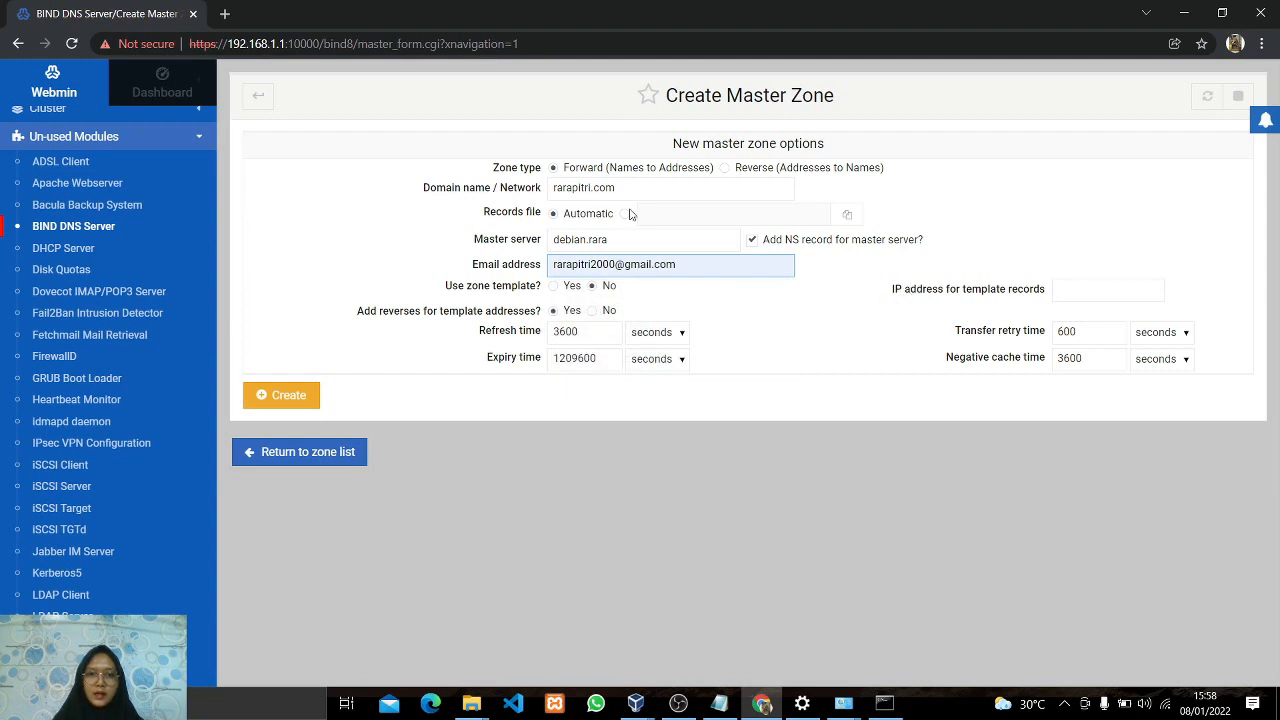
left_click(286, 404)
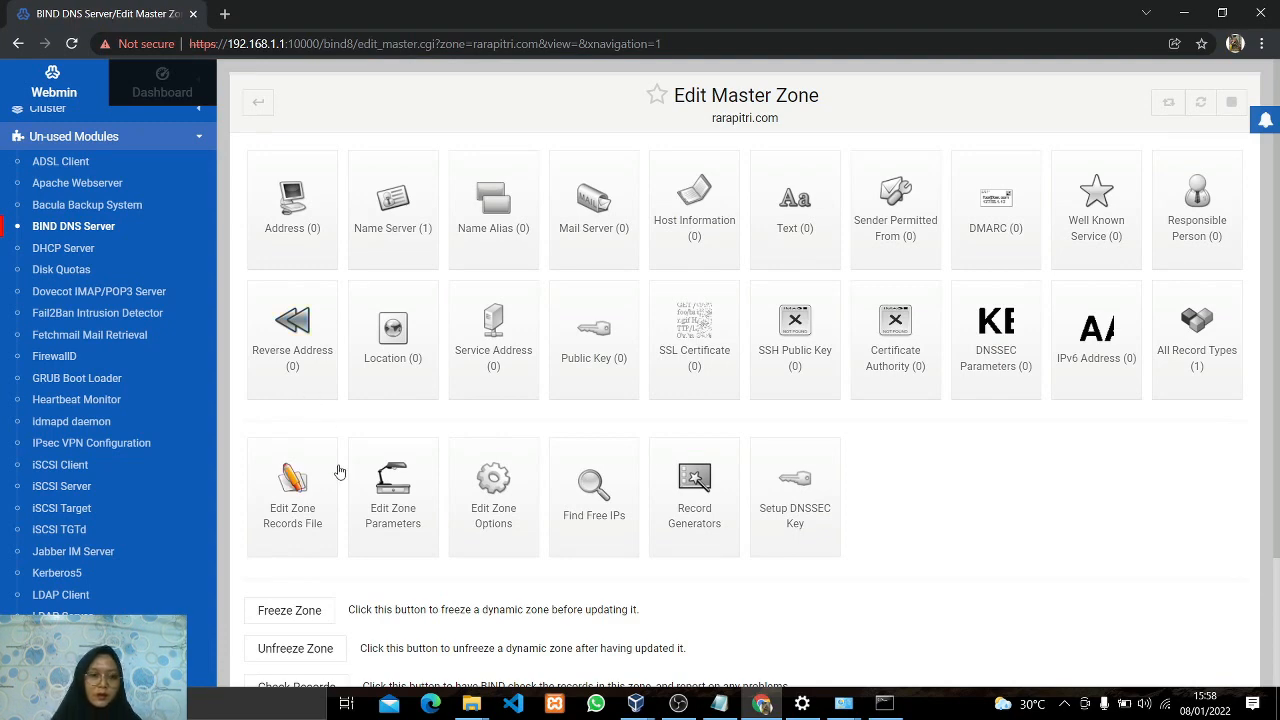
Look over the record types and zone actions of the new forward zone and return to the zone list.
scroll(338, 474, "down", 2)
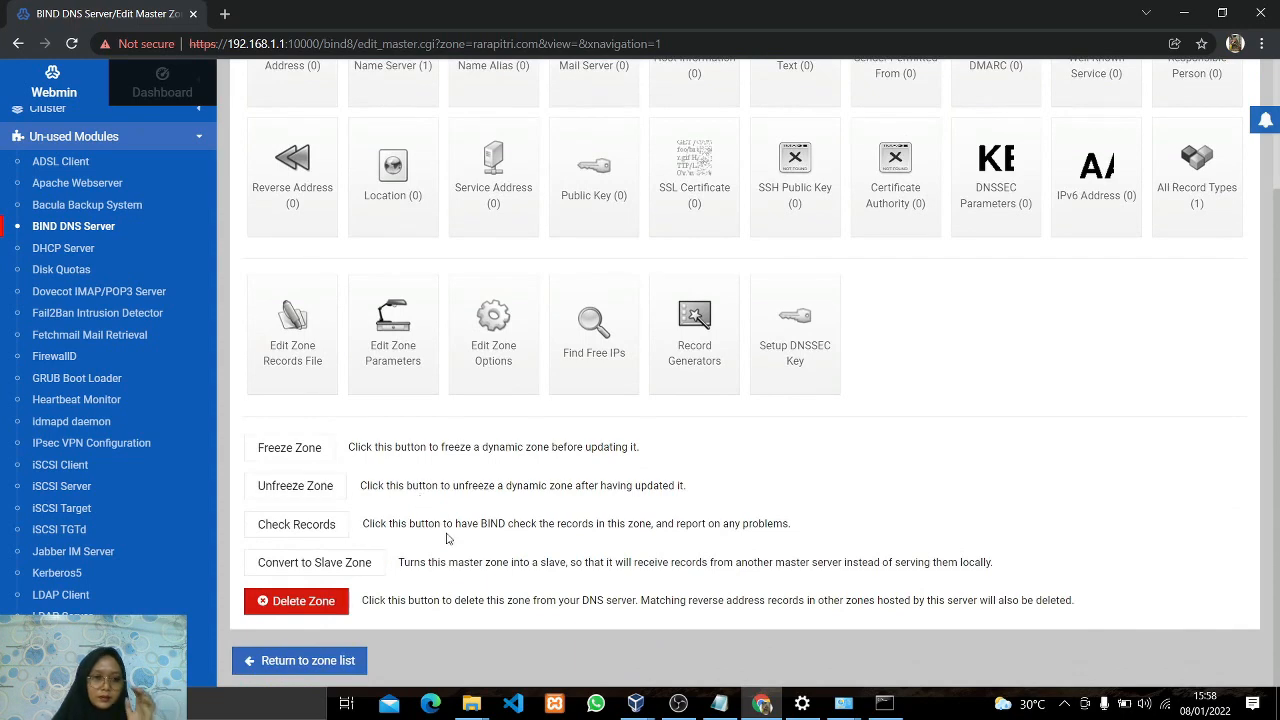
scroll(447, 538, "up", 2)
scroll(486, 543, "down", 2)
scroll(494, 550, "up", 2)
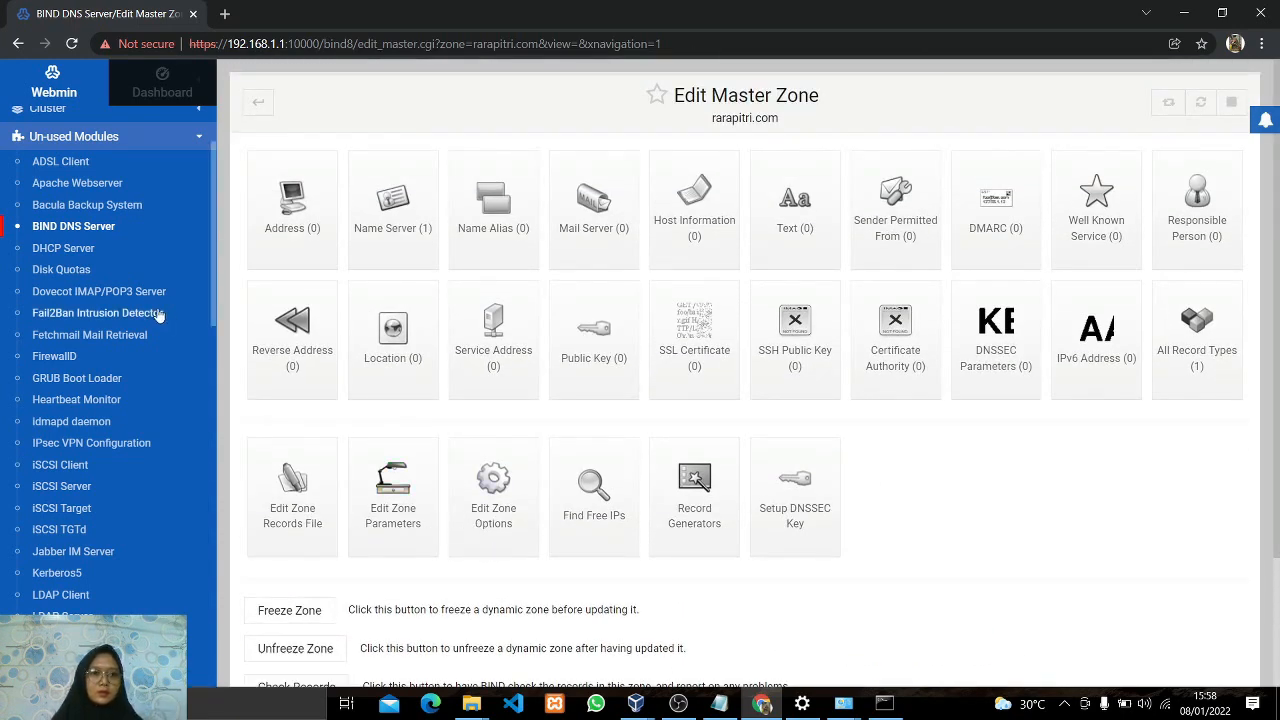
scroll(343, 602, "down", 2)
left_click(303, 662)
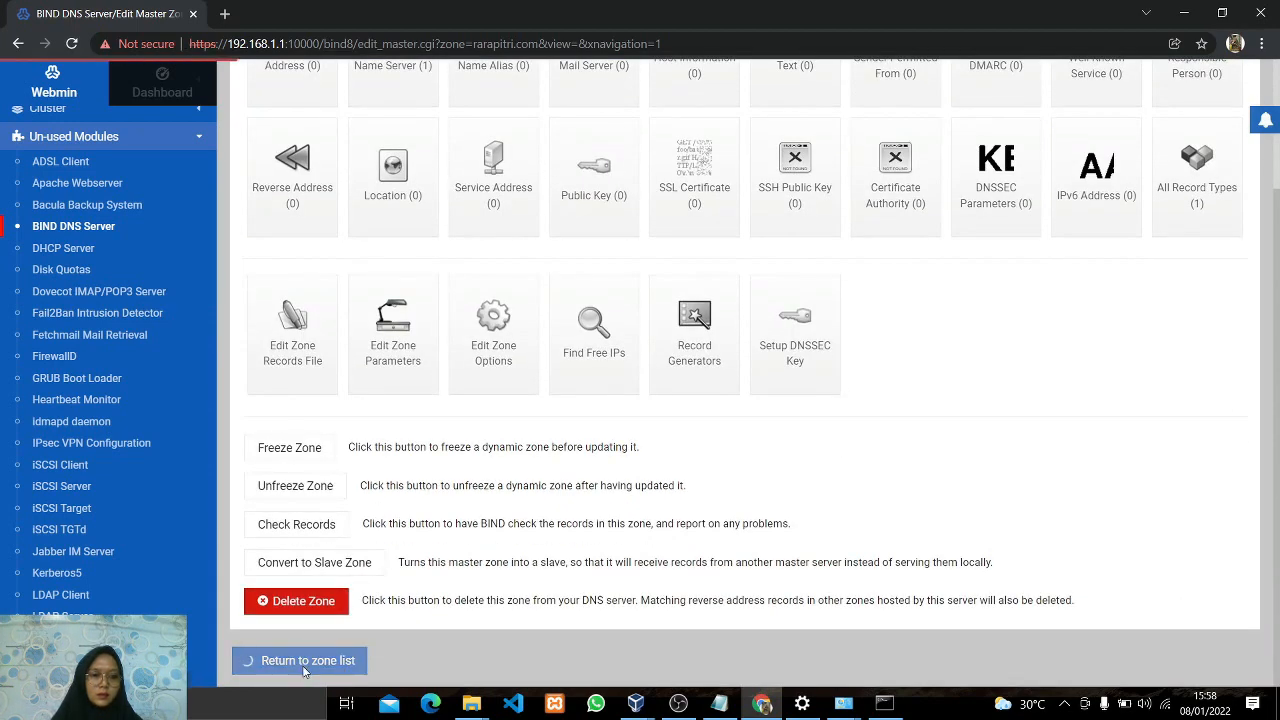
Create a reverse master zone for the network 192.168.1.1, filling in the contact's e-mail address.
scroll(500, 580, "down", 2)
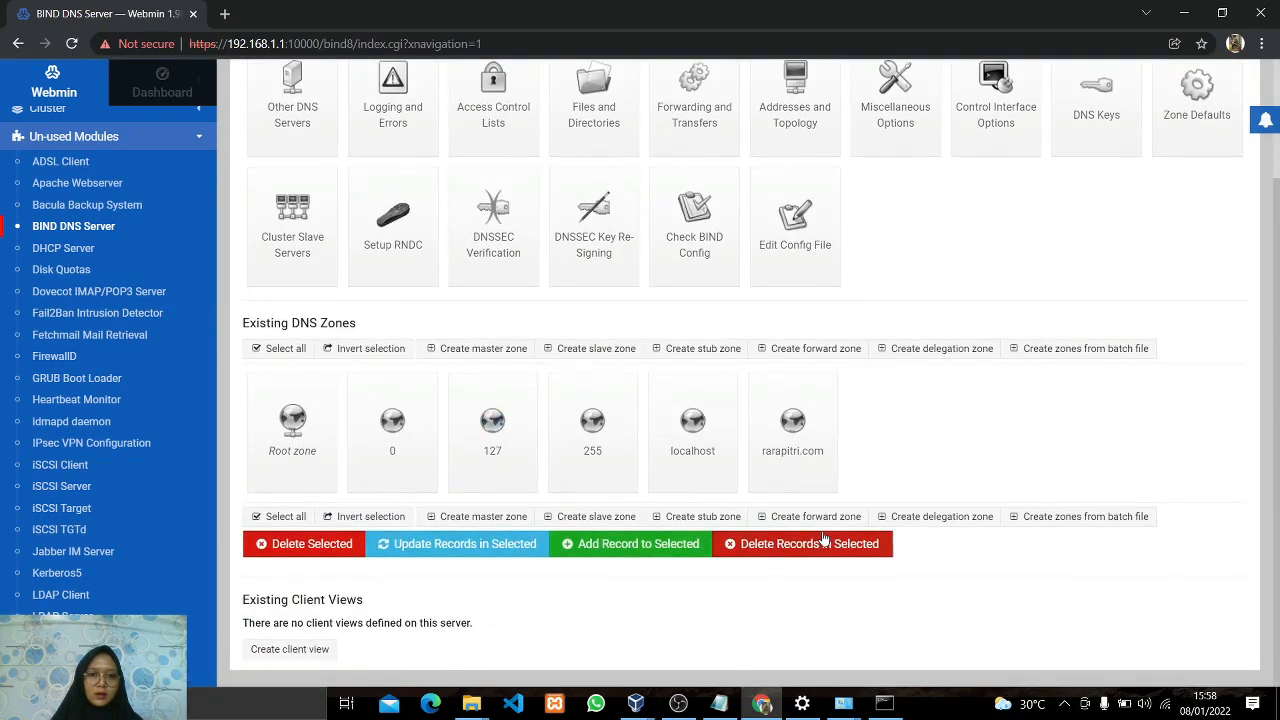
left_click(488, 522)
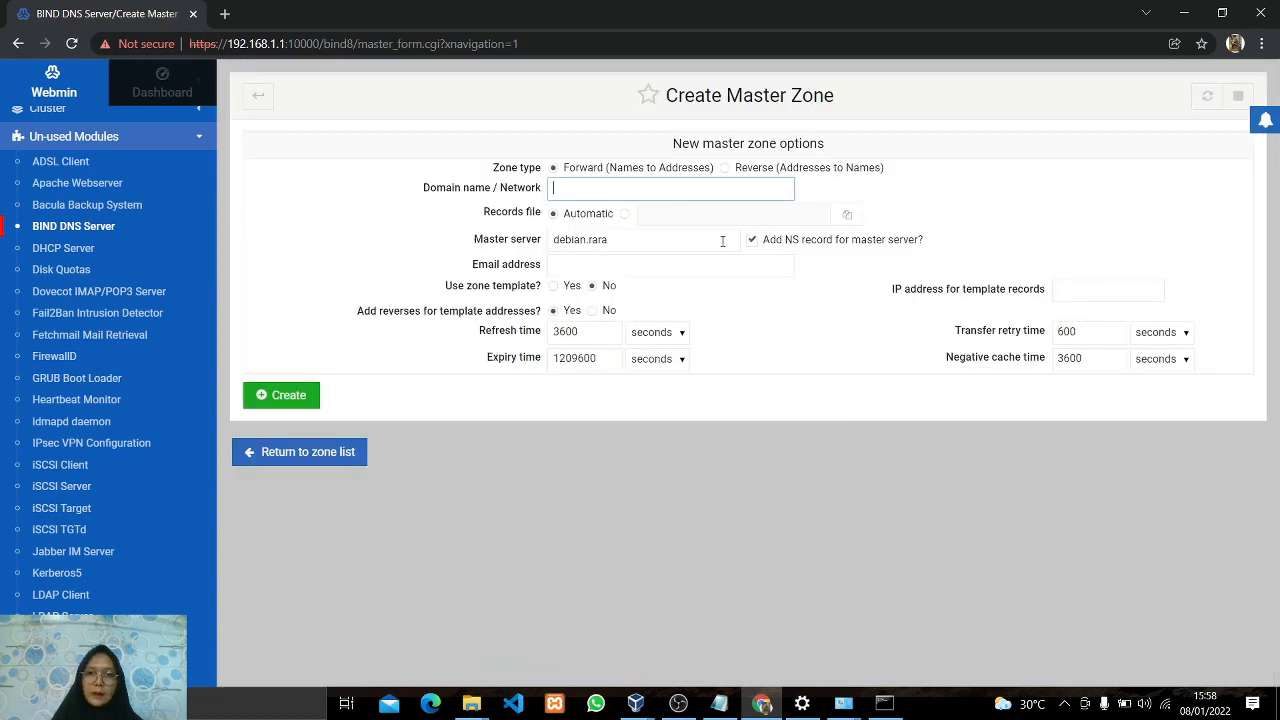
left_click(725, 169)
left_click(676, 189)
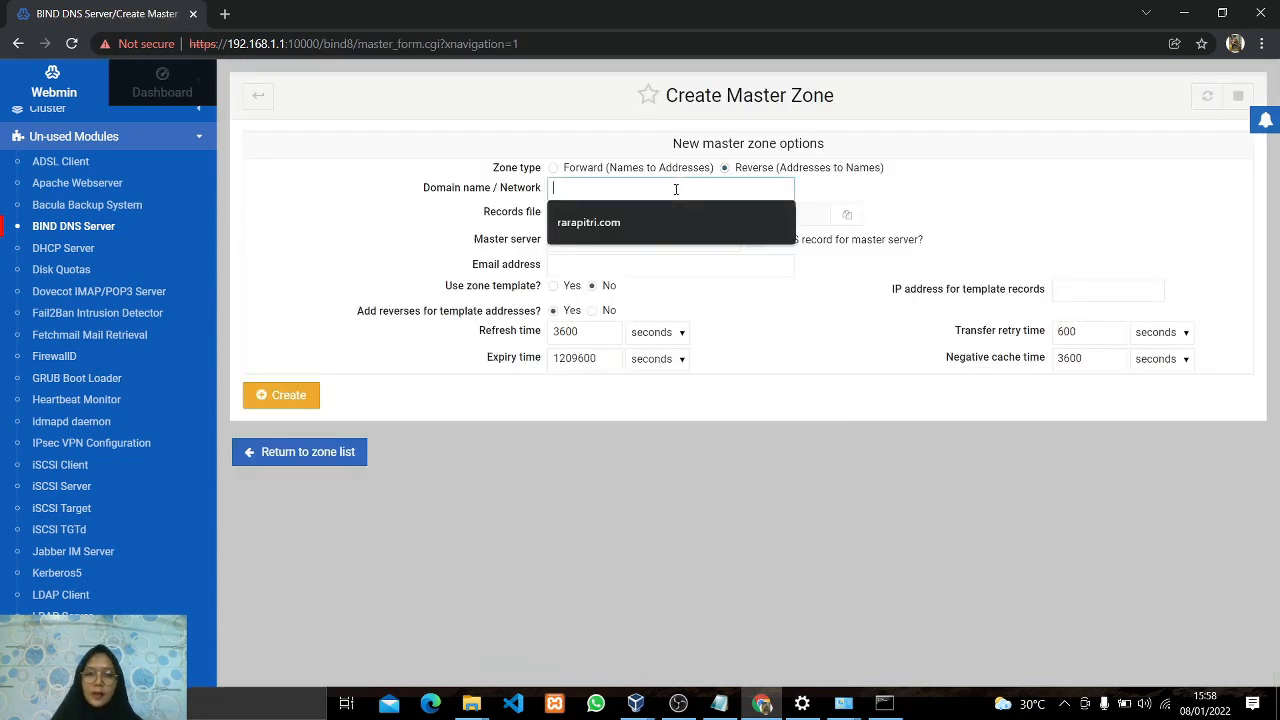
type("192.168.1.1")
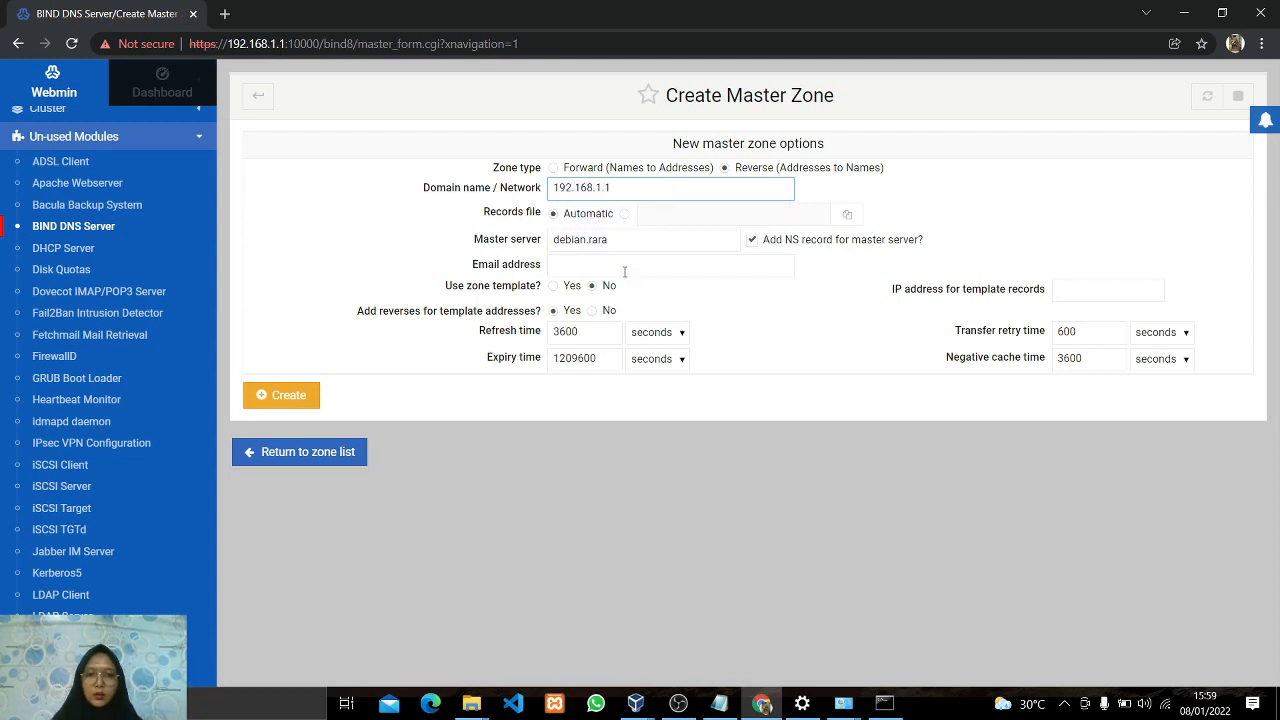
left_click(624, 266)
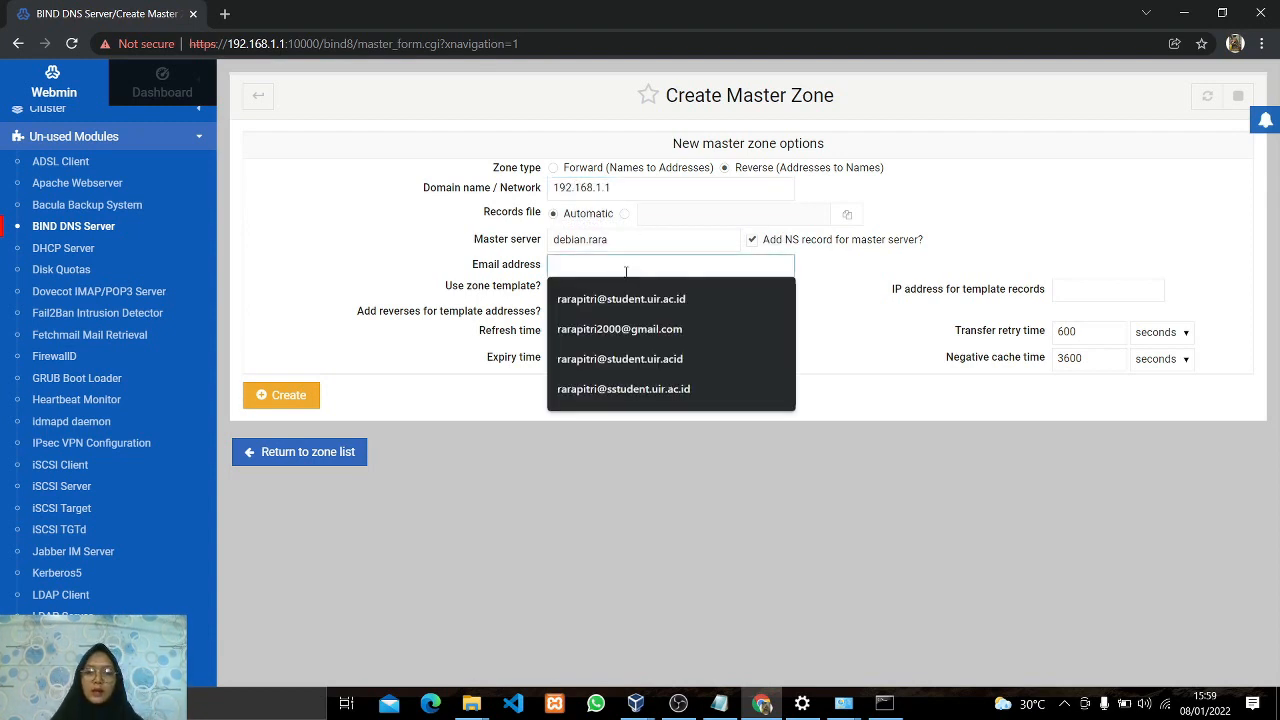
left_click(636, 333)
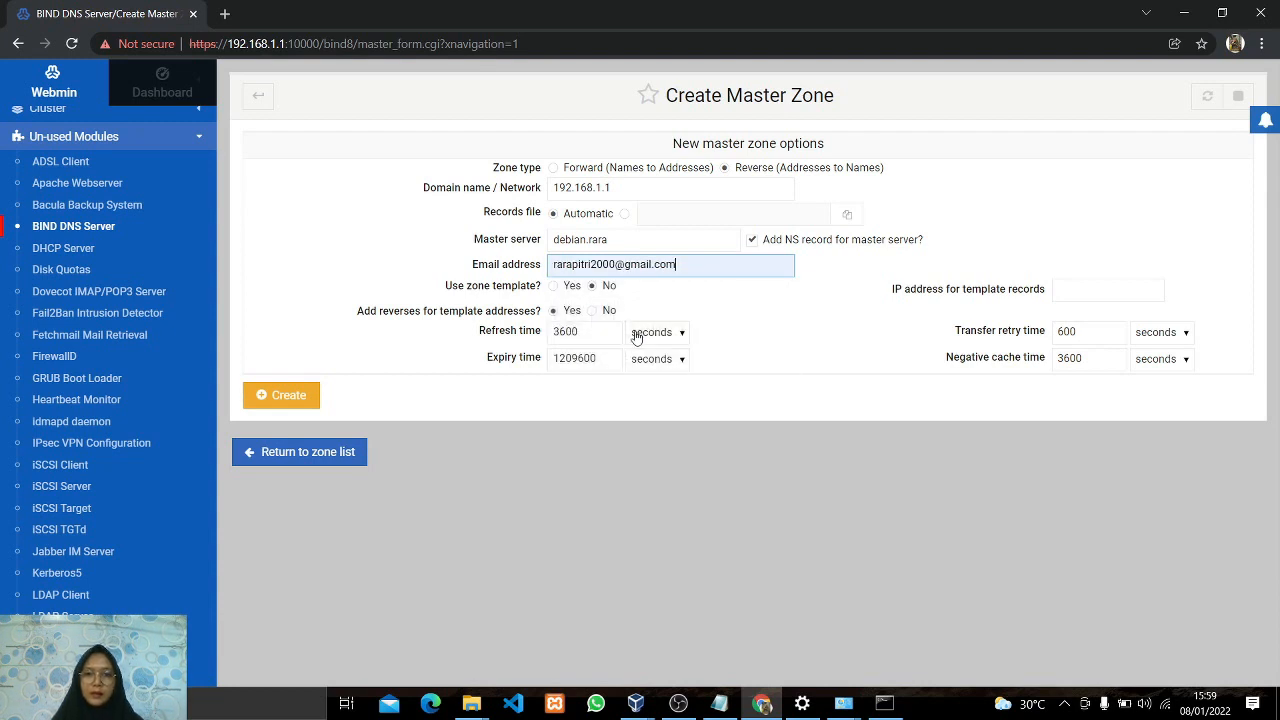
left_click(298, 404)
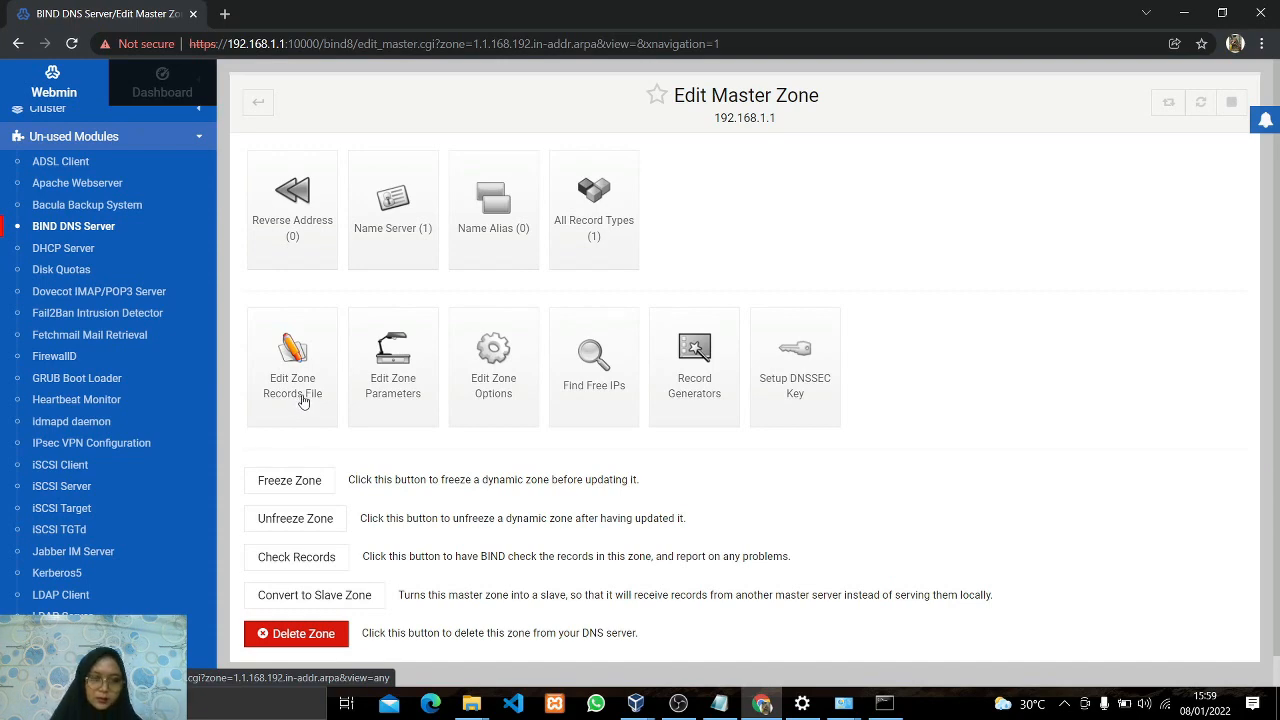
In the forward zone, add an address record for the bare personal domain pointing to 192.168.1.1.
scroll(300, 600, "down", 1)
left_click(309, 652)
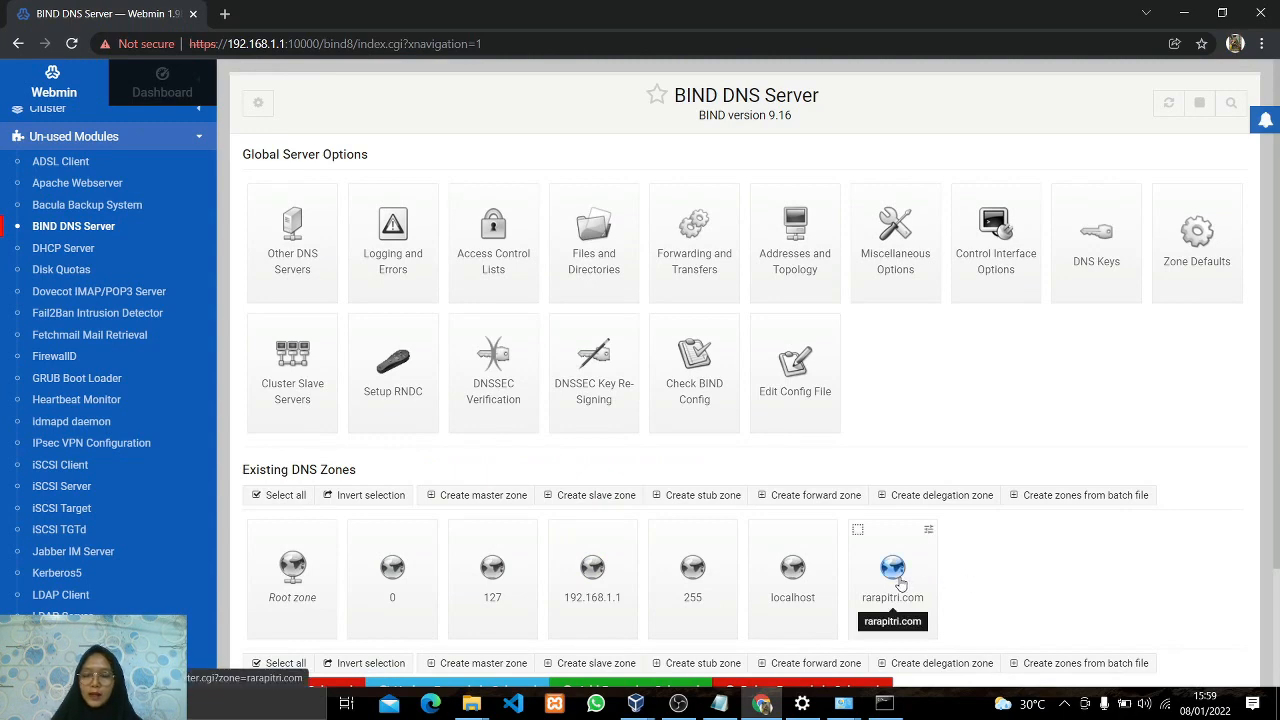
left_click(893, 570)
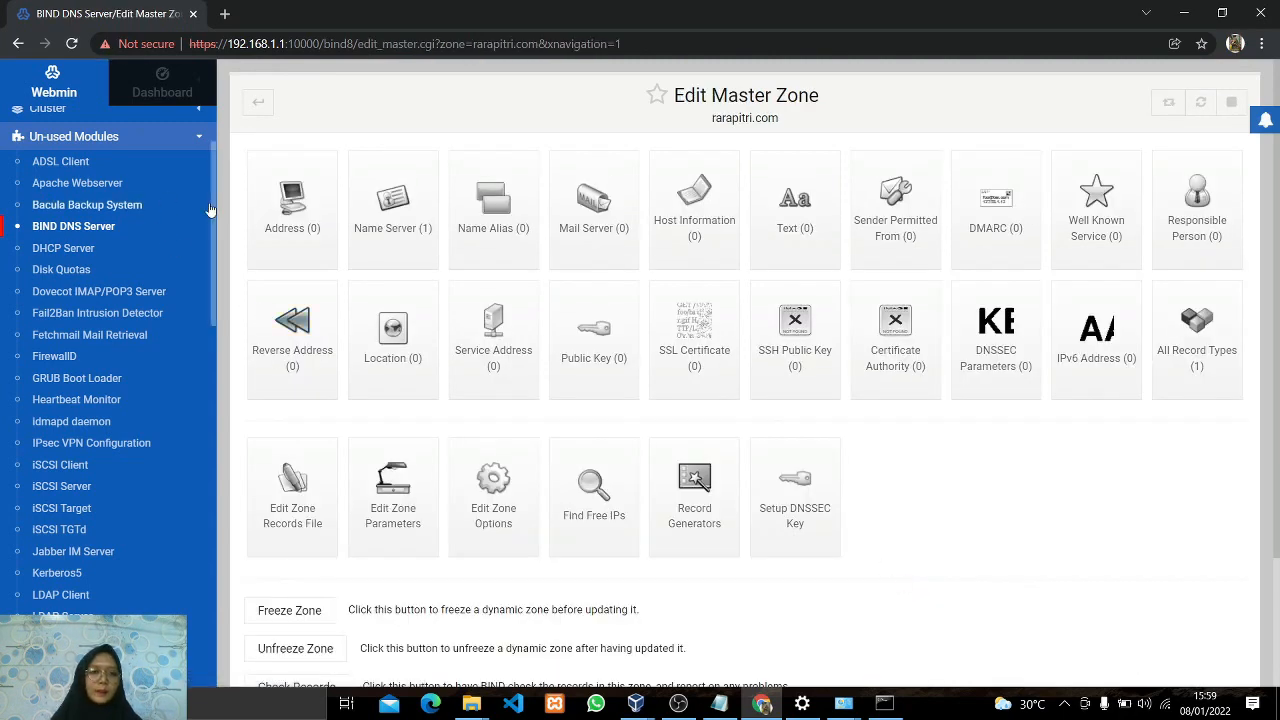
left_click(252, 213)
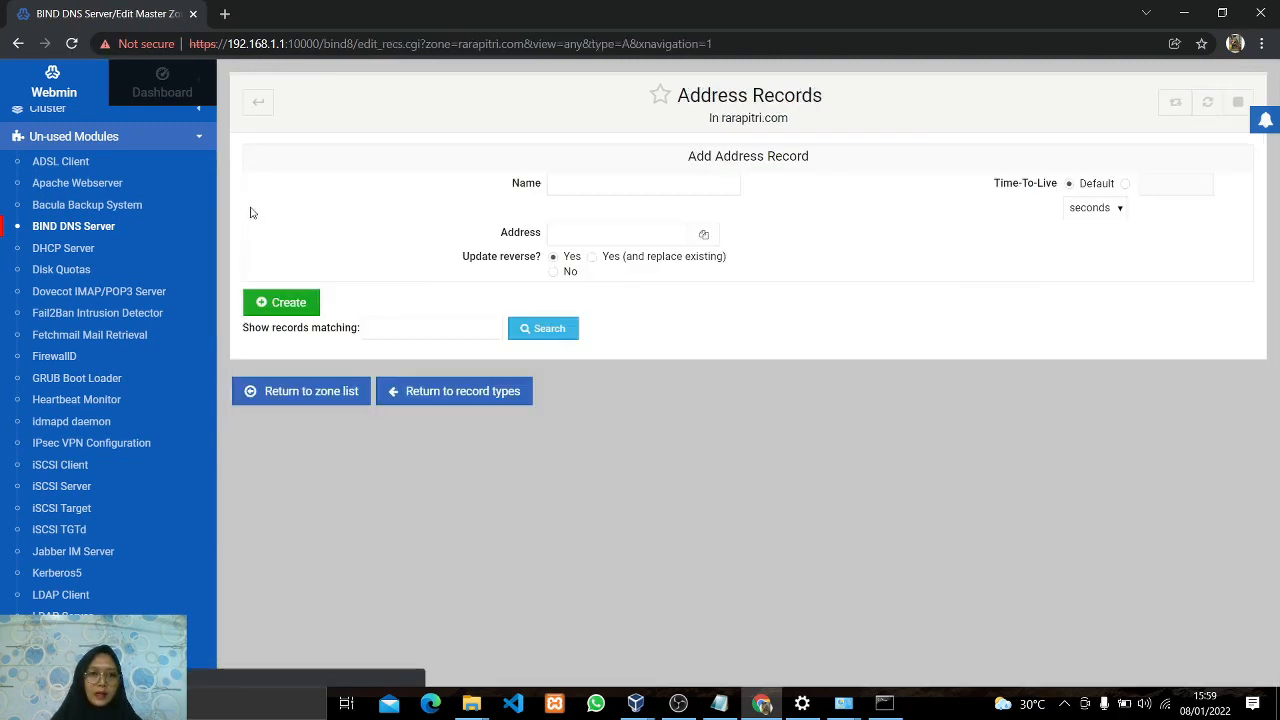
left_click(606, 186)
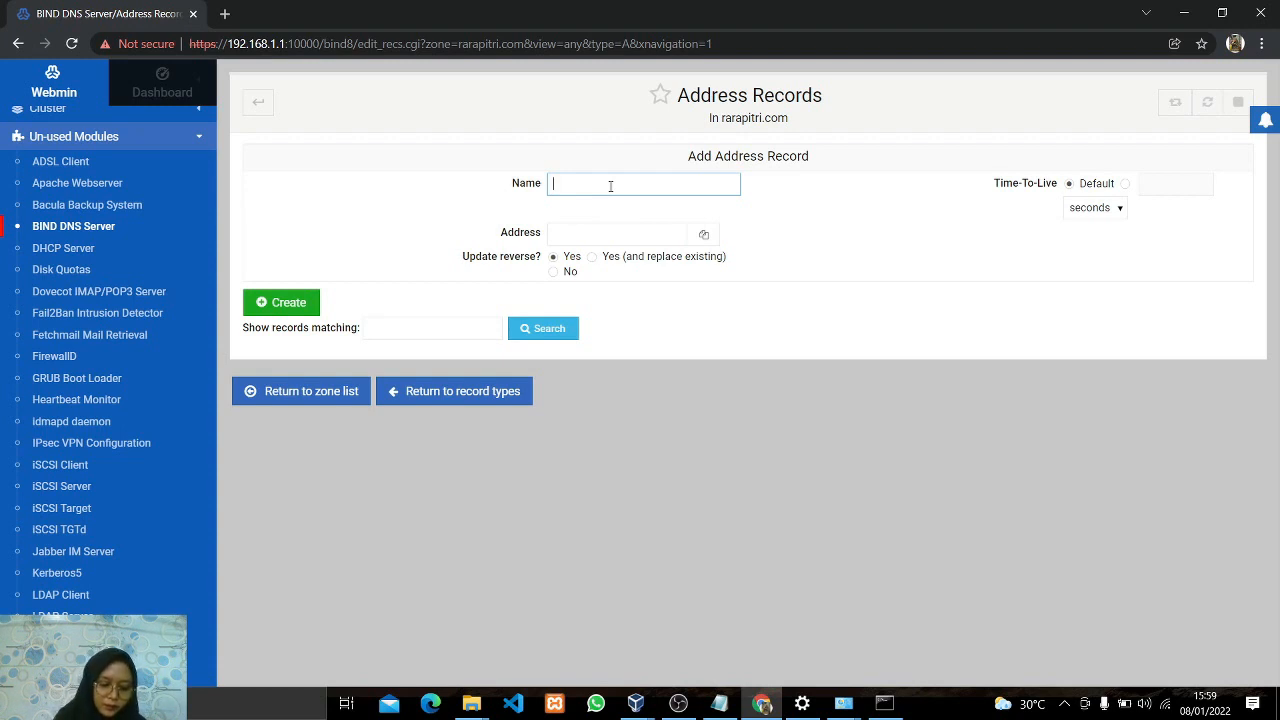
type("rarapitri.com")
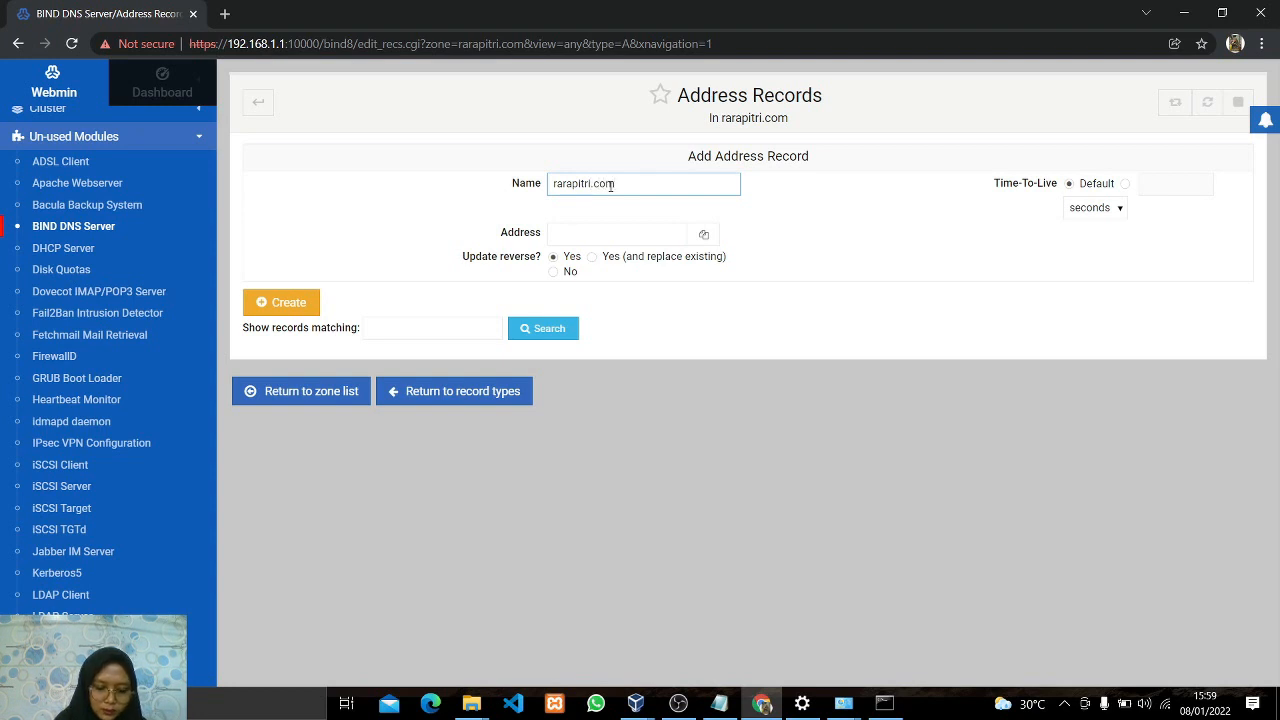
left_click(601, 230)
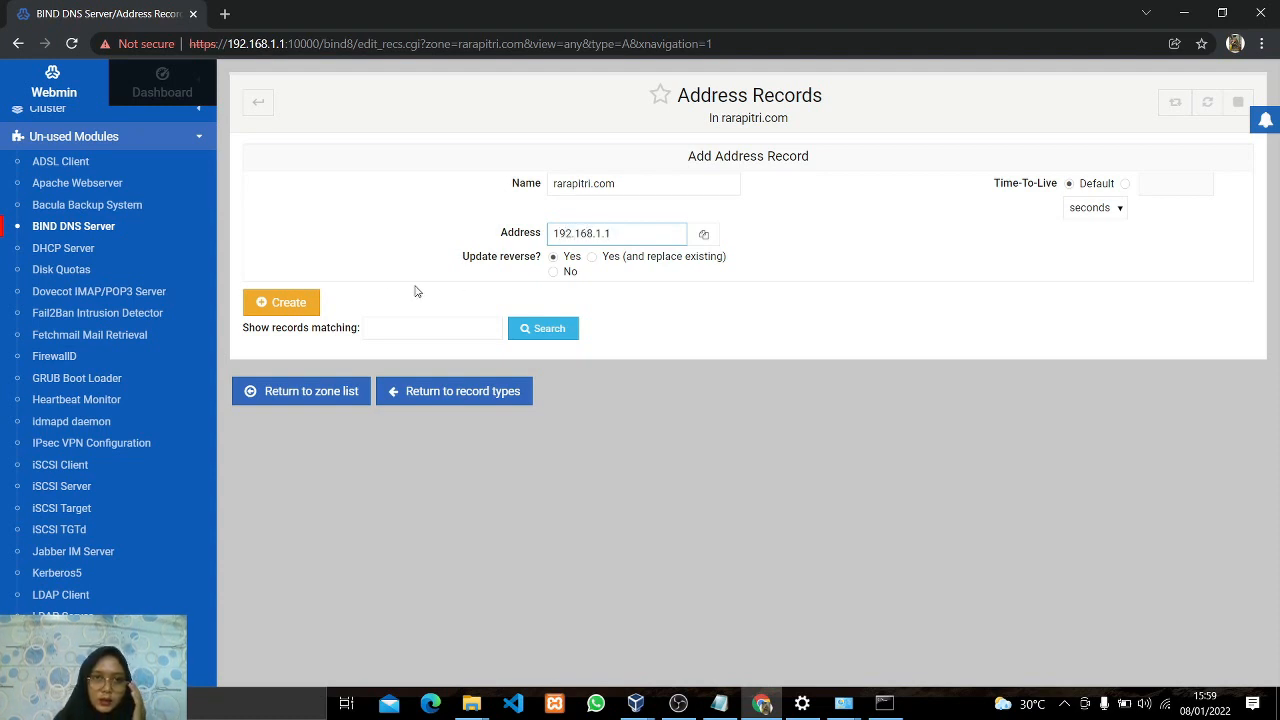
left_click(298, 302)
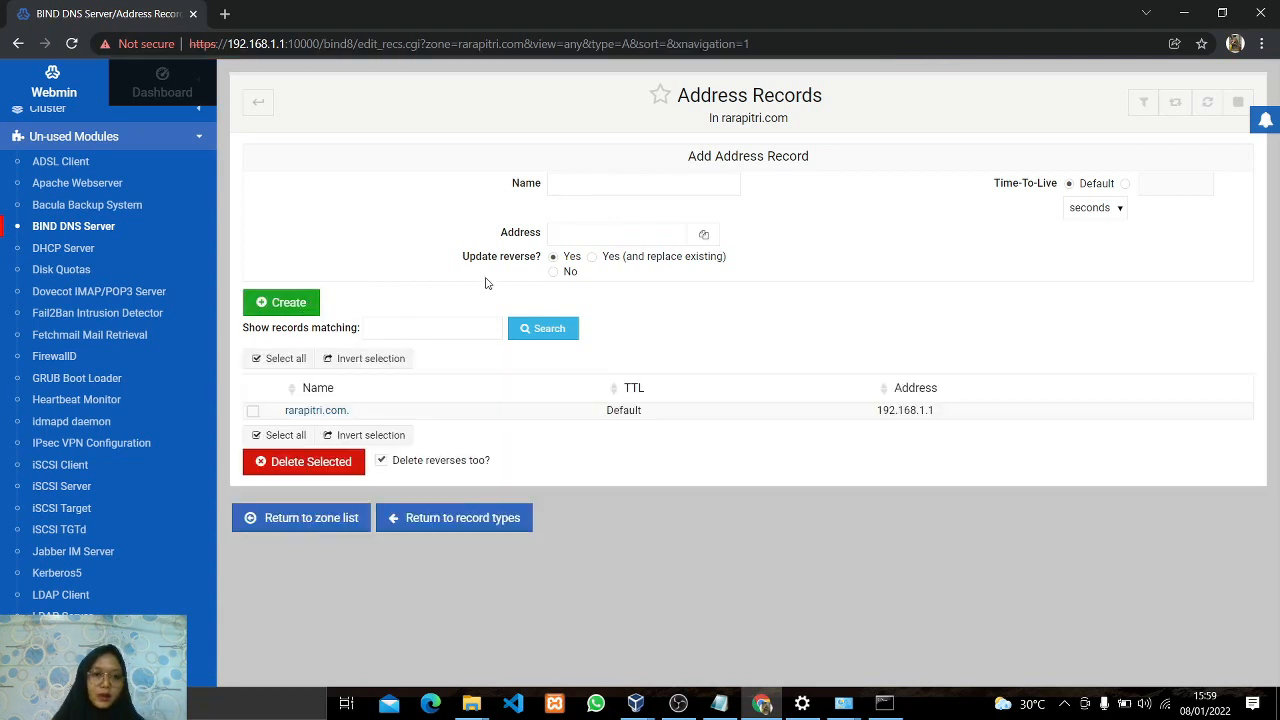
Add an address record for the www host of the personal domain pointing to 192.168.1.1.
left_click(581, 182)
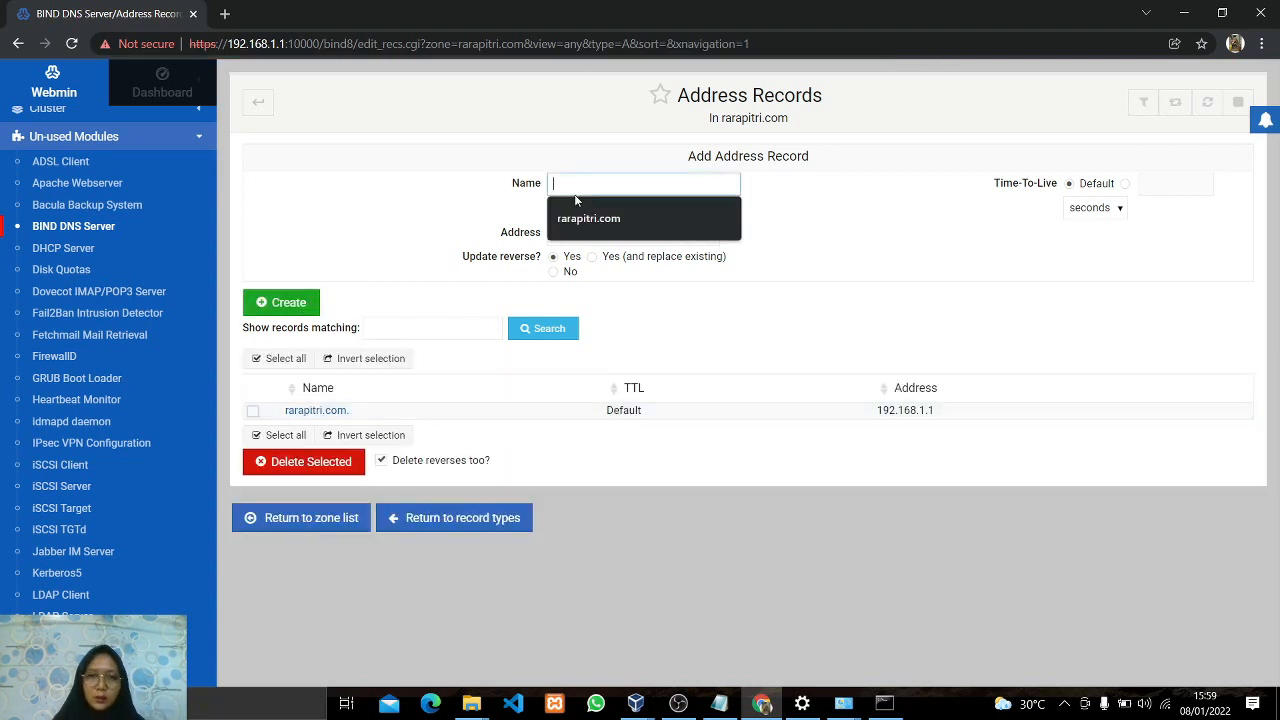
type("www.rarapitri.com")
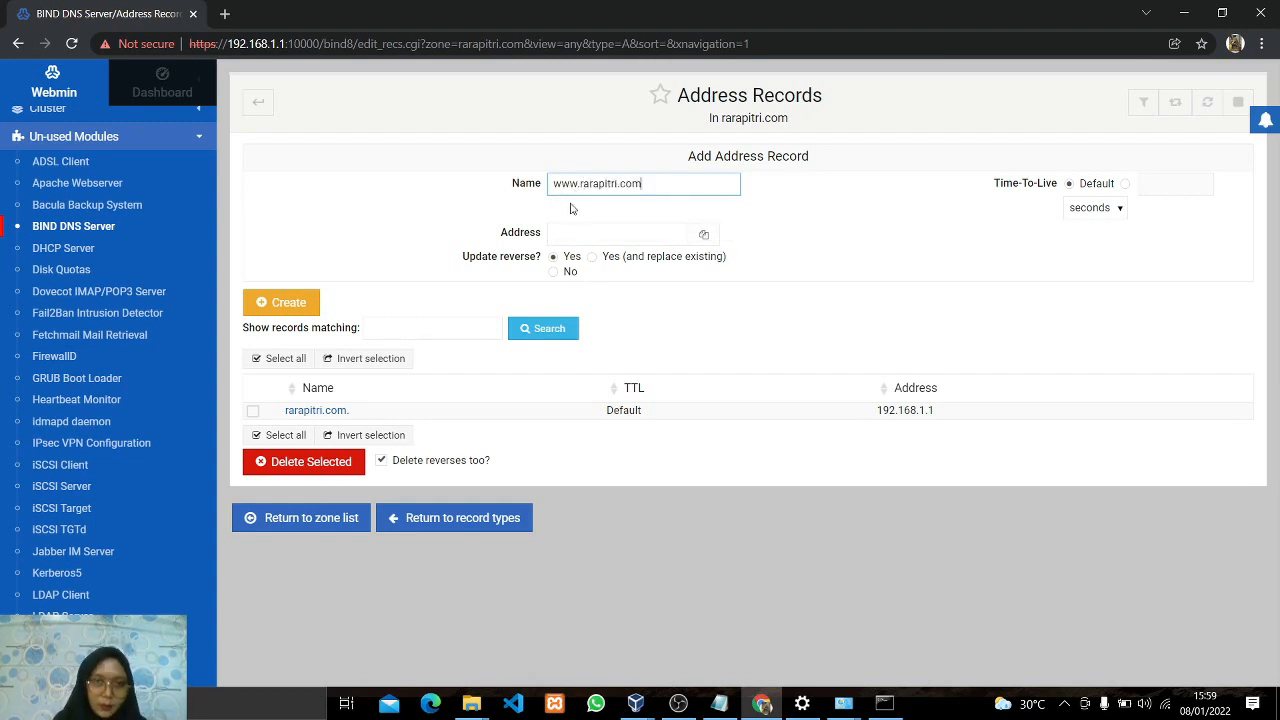
left_click(563, 230)
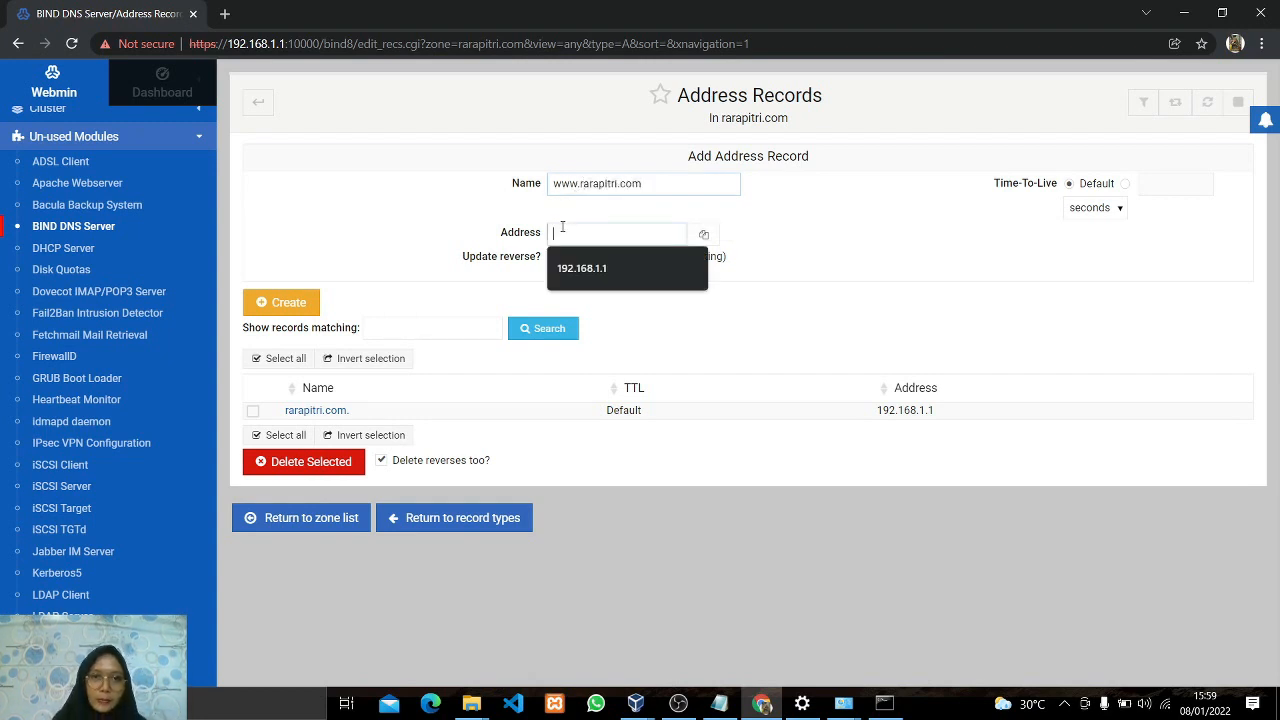
left_click(582, 268)
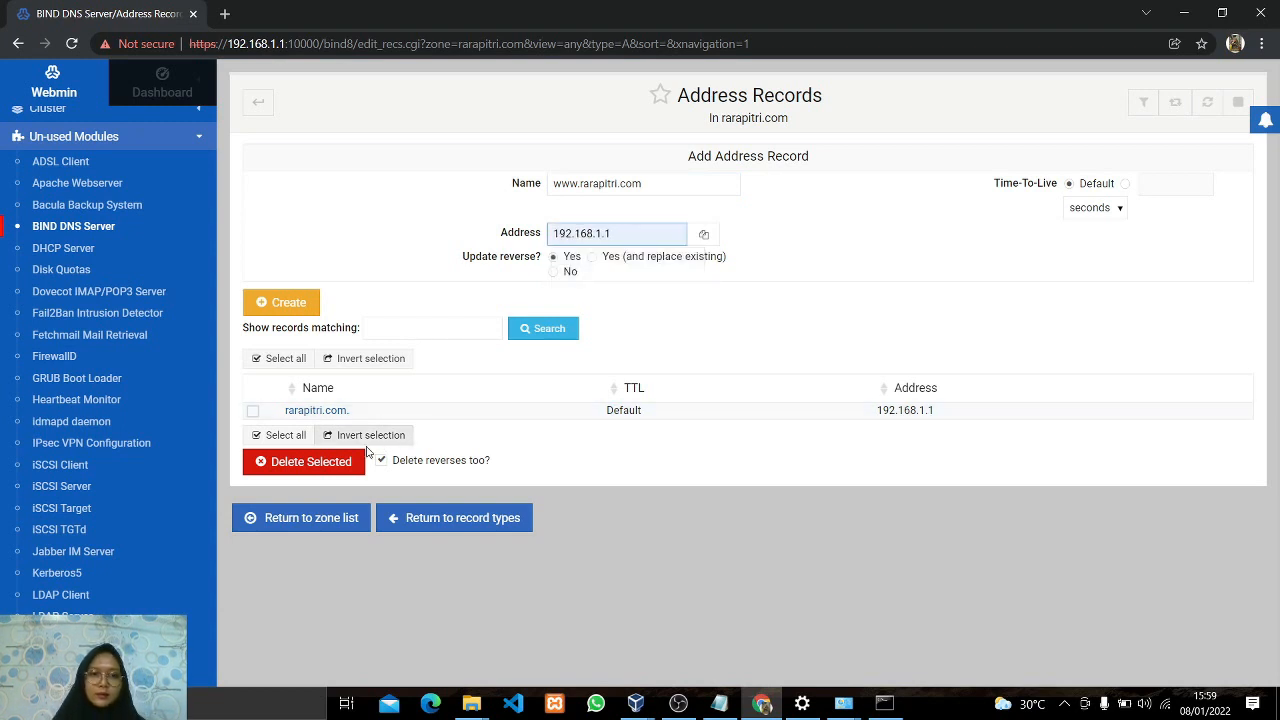
left_click(295, 305)
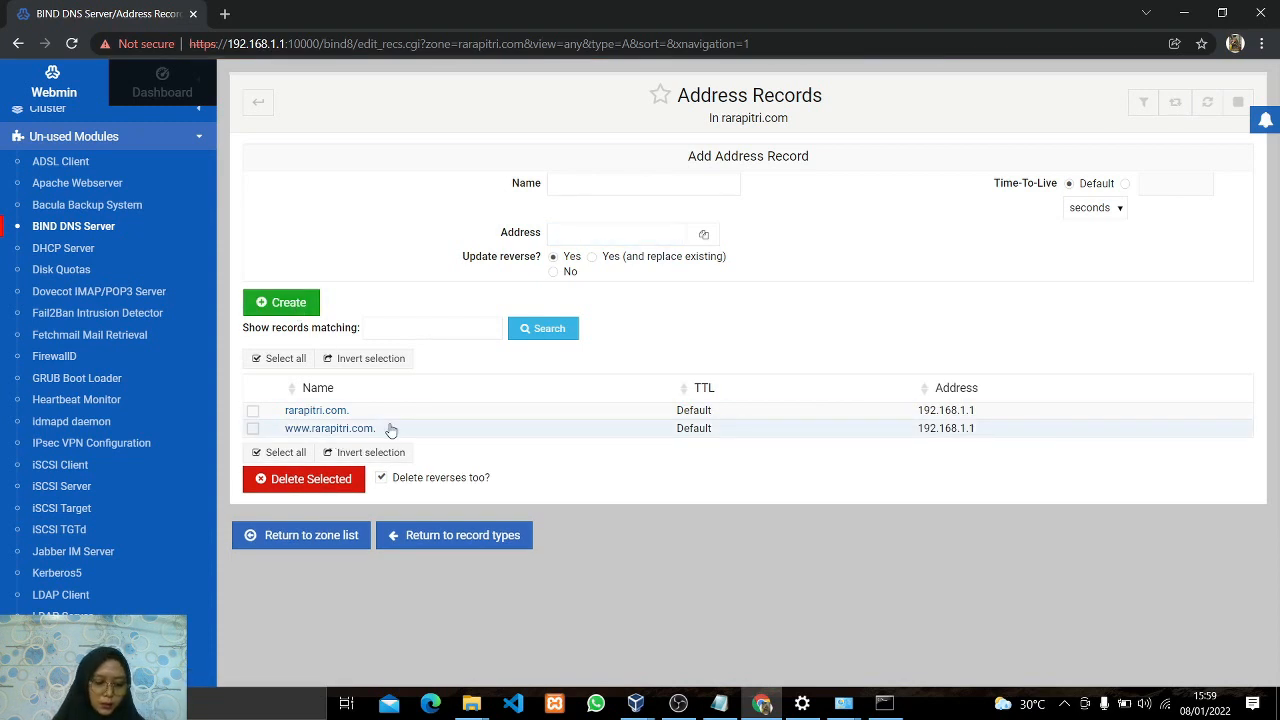
Add an address record for the ns host of the personal domain pointing to 192.168.1.1.
left_click(600, 191)
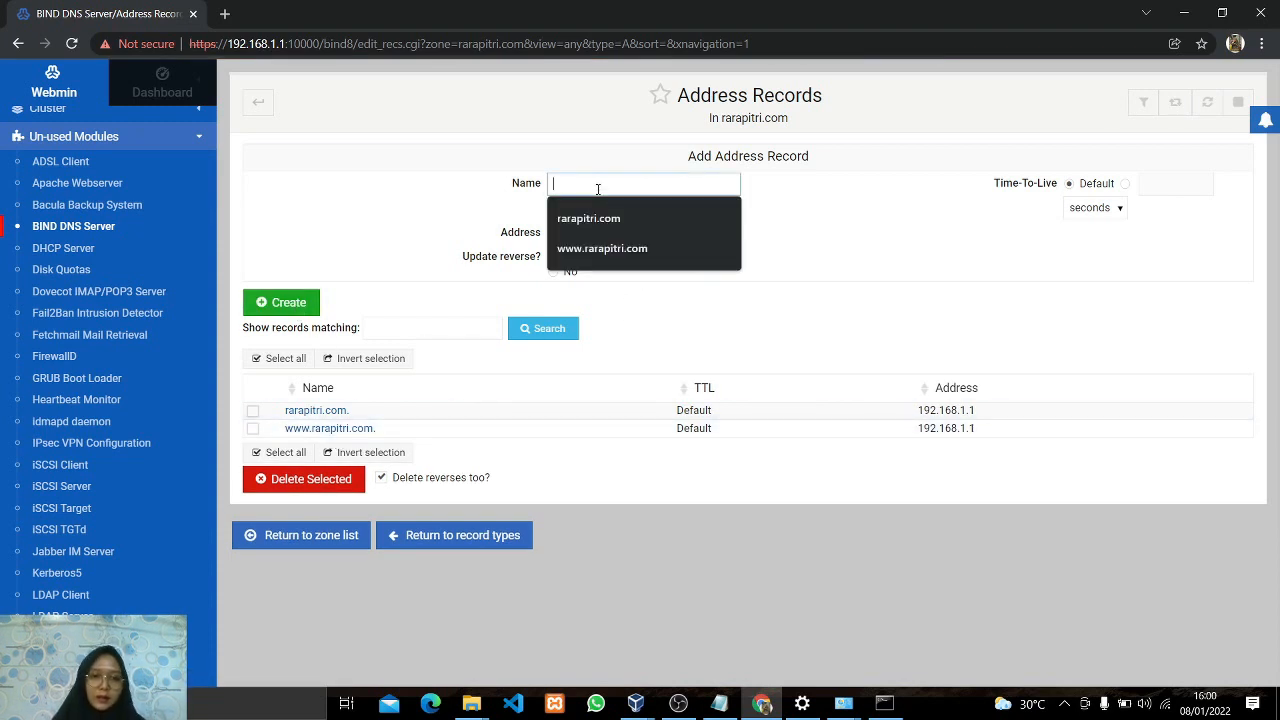
type("ns")
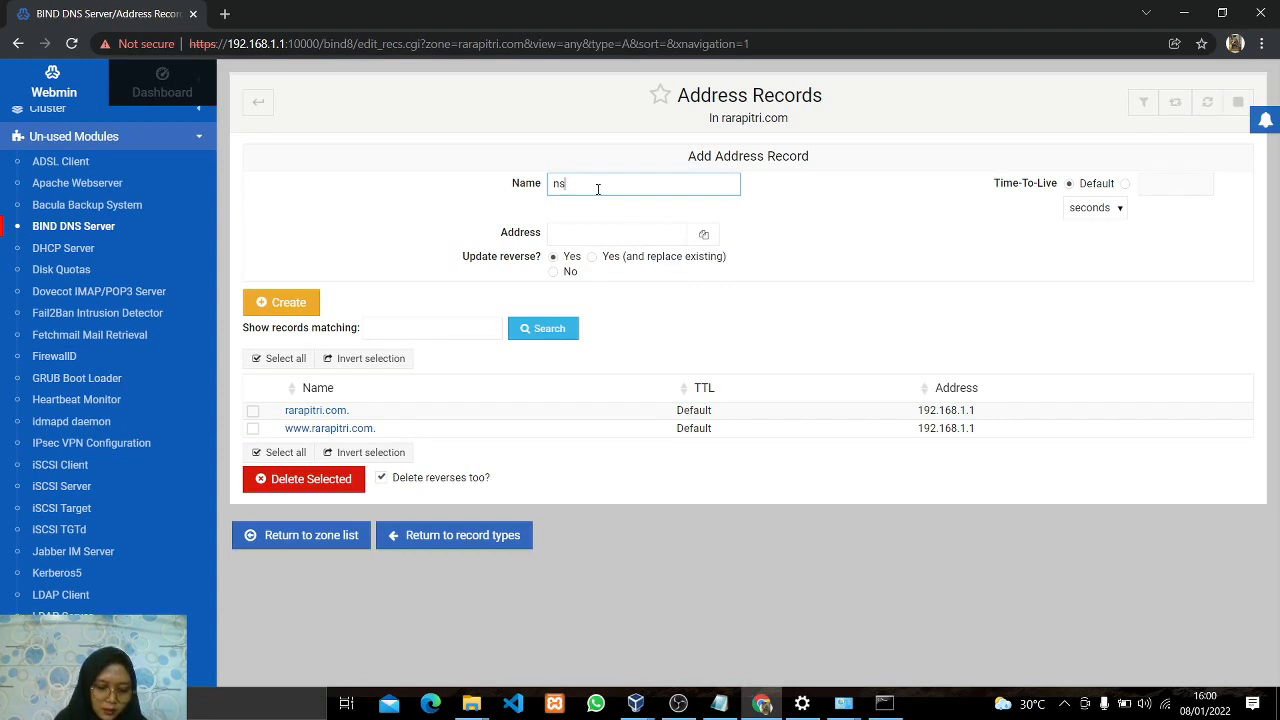
type(".rarapitri")
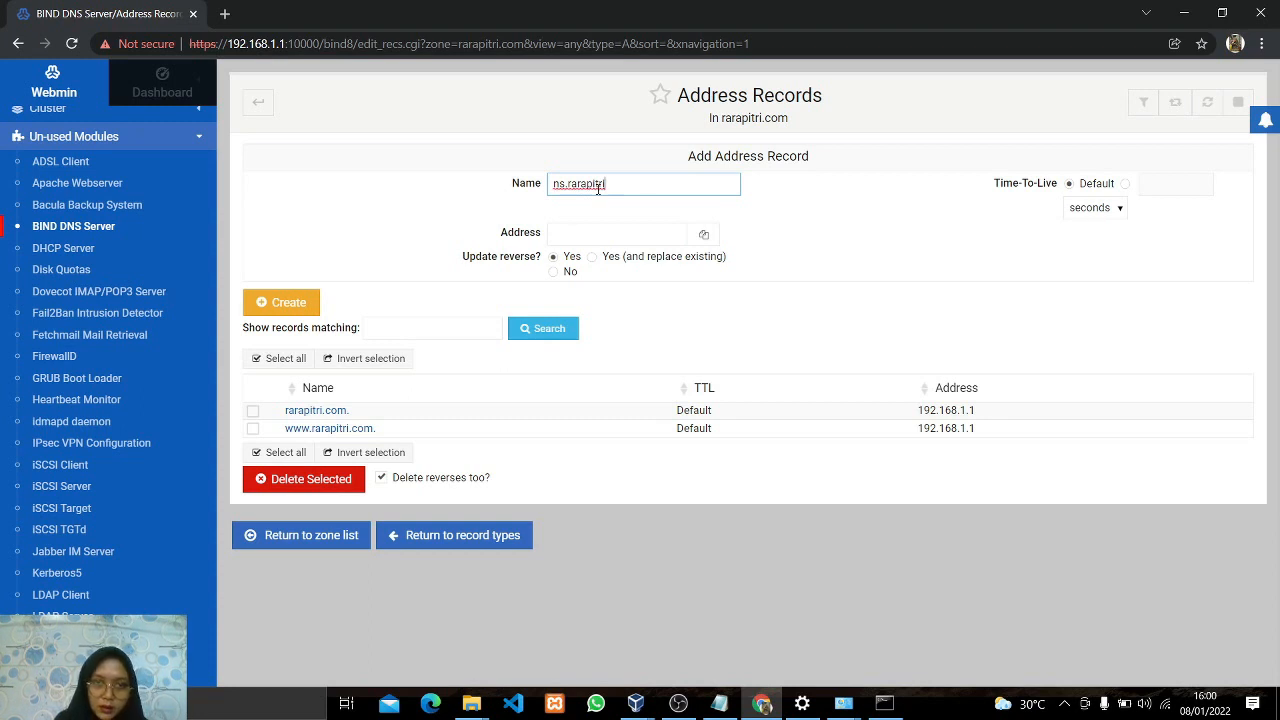
type(".com")
left_click(592, 230)
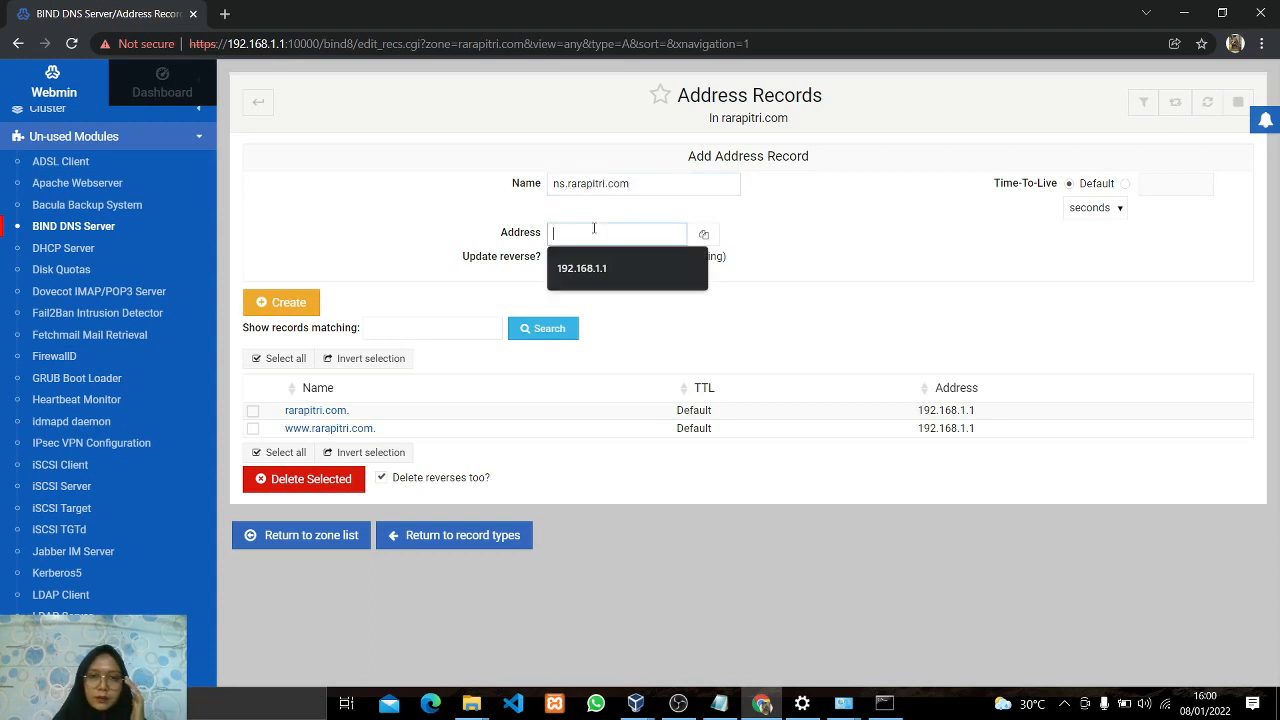
left_click(598, 266)
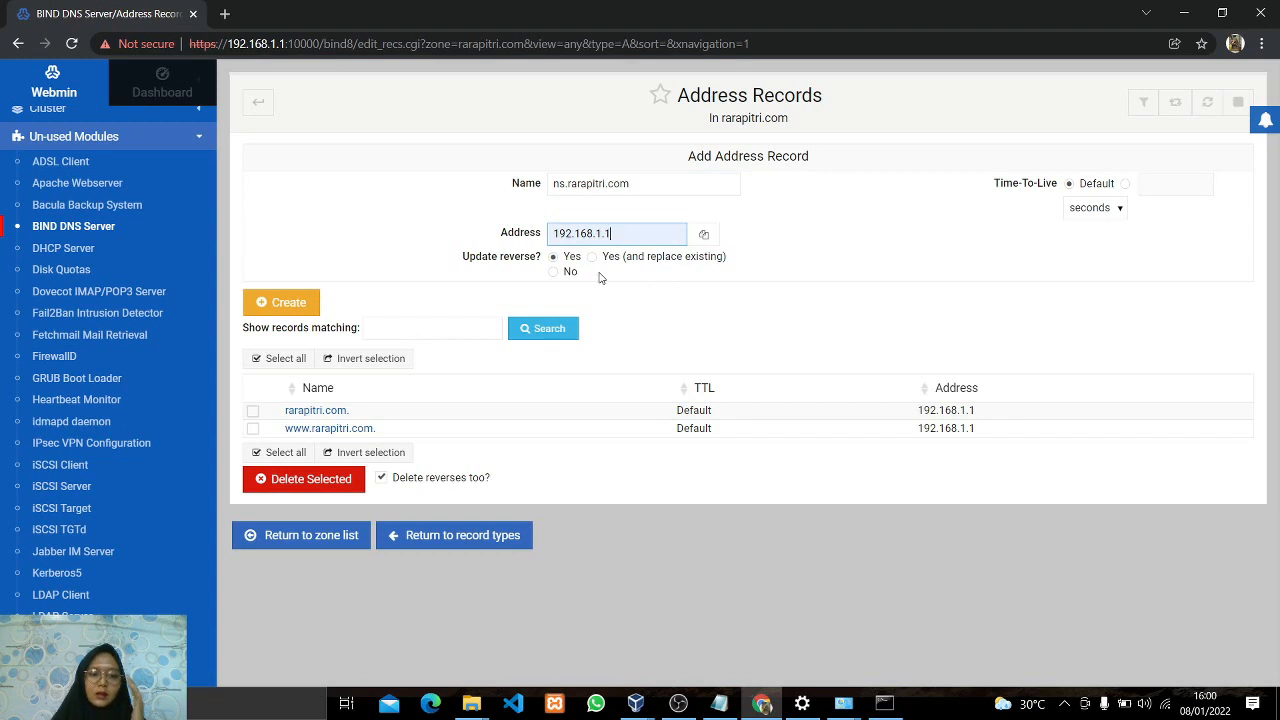
left_click(279, 307)
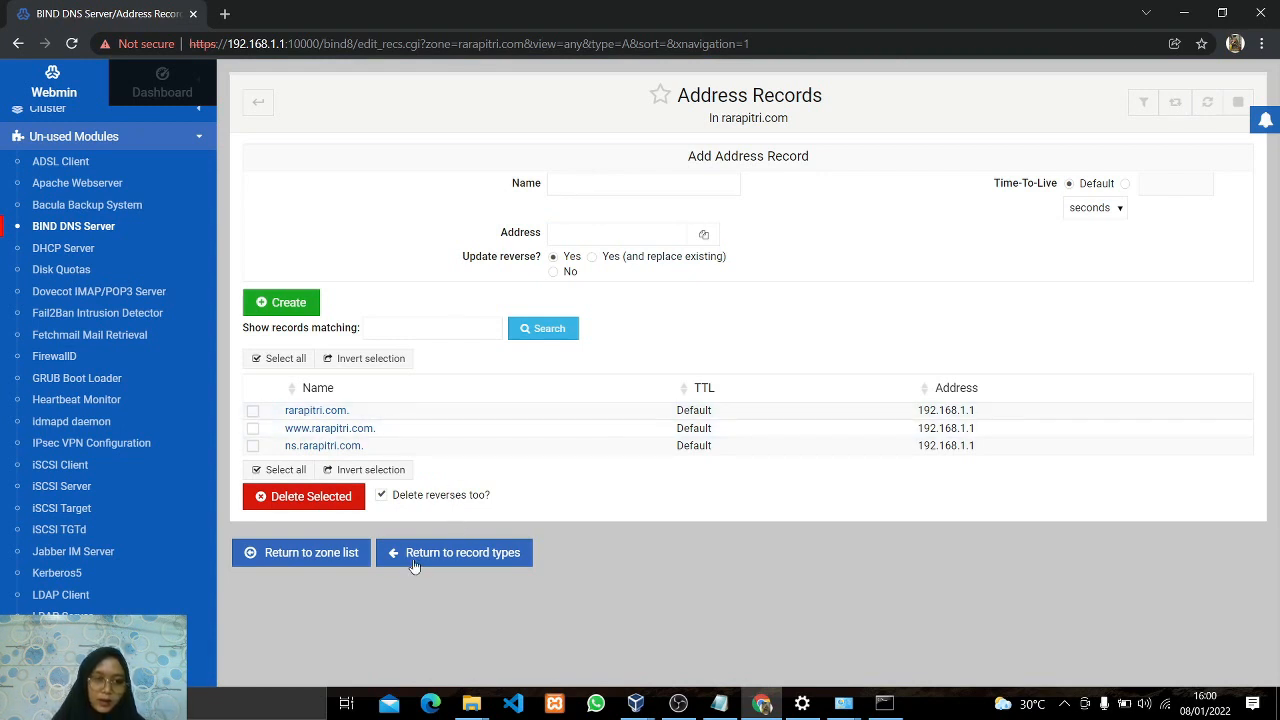
Return to the zone list and open the reverse address records of the 192.168.1.1 zone.
left_click(366, 557)
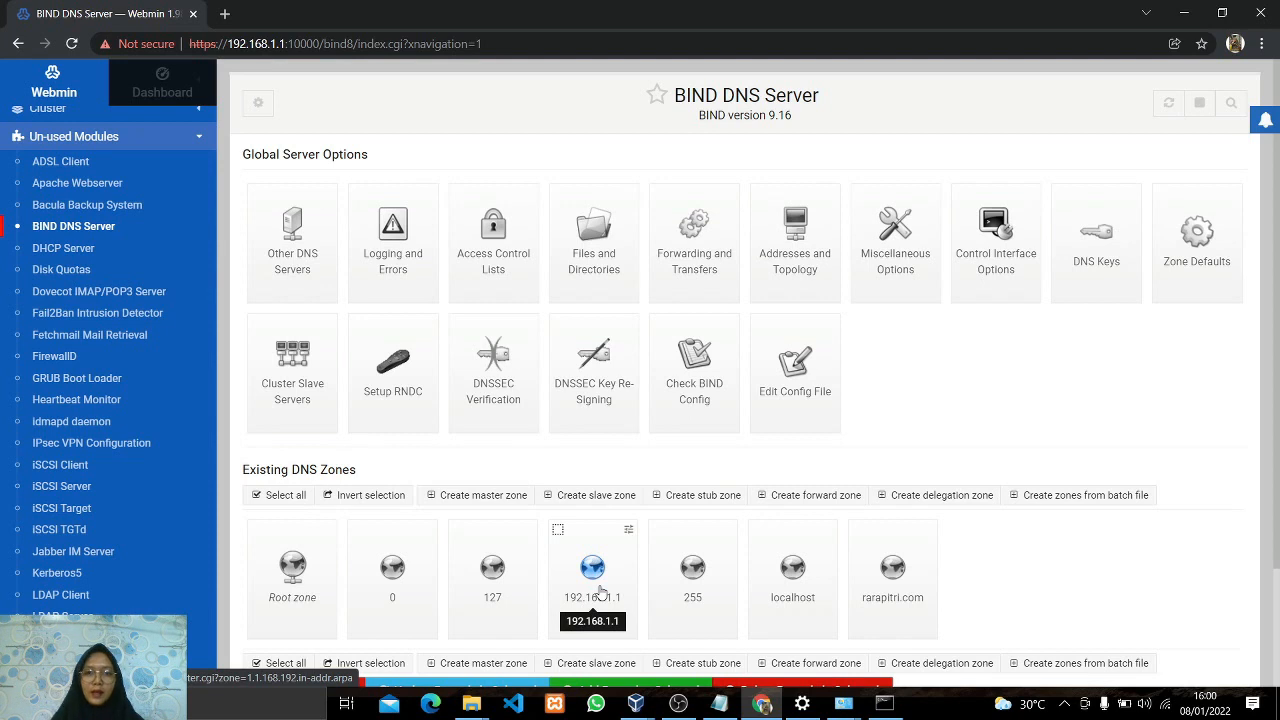
left_click(598, 590)
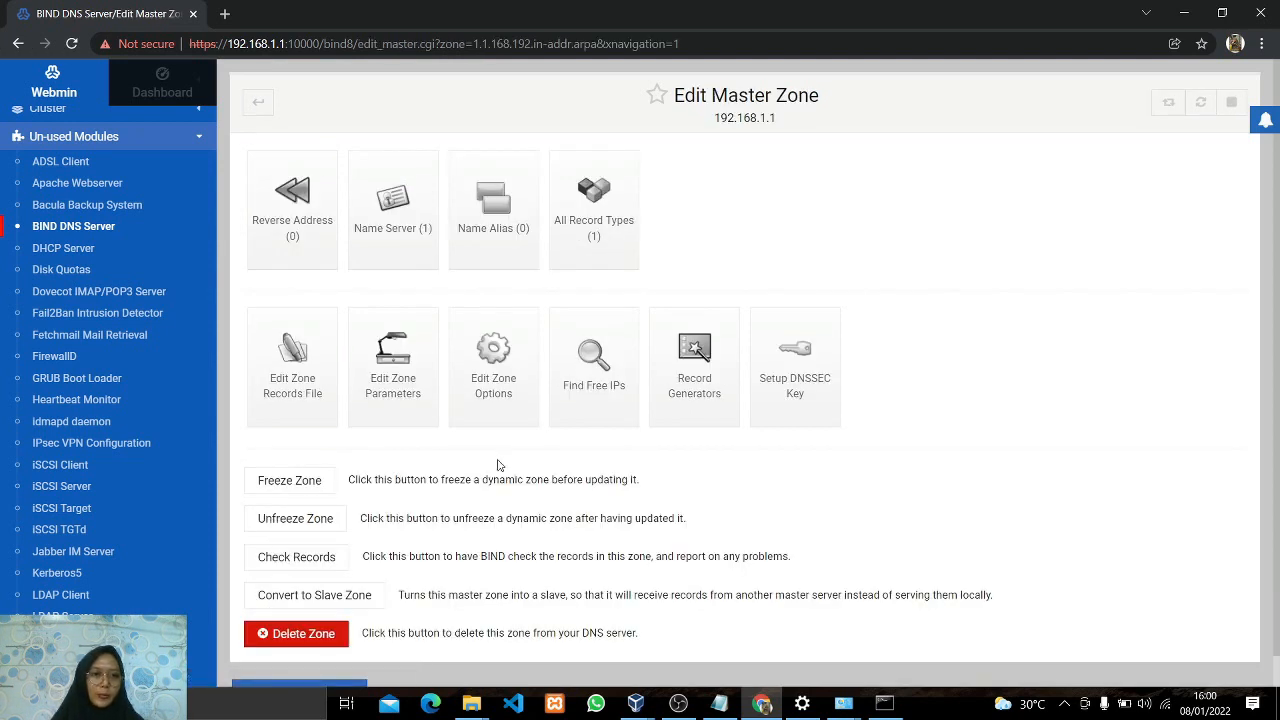
left_click(292, 225)
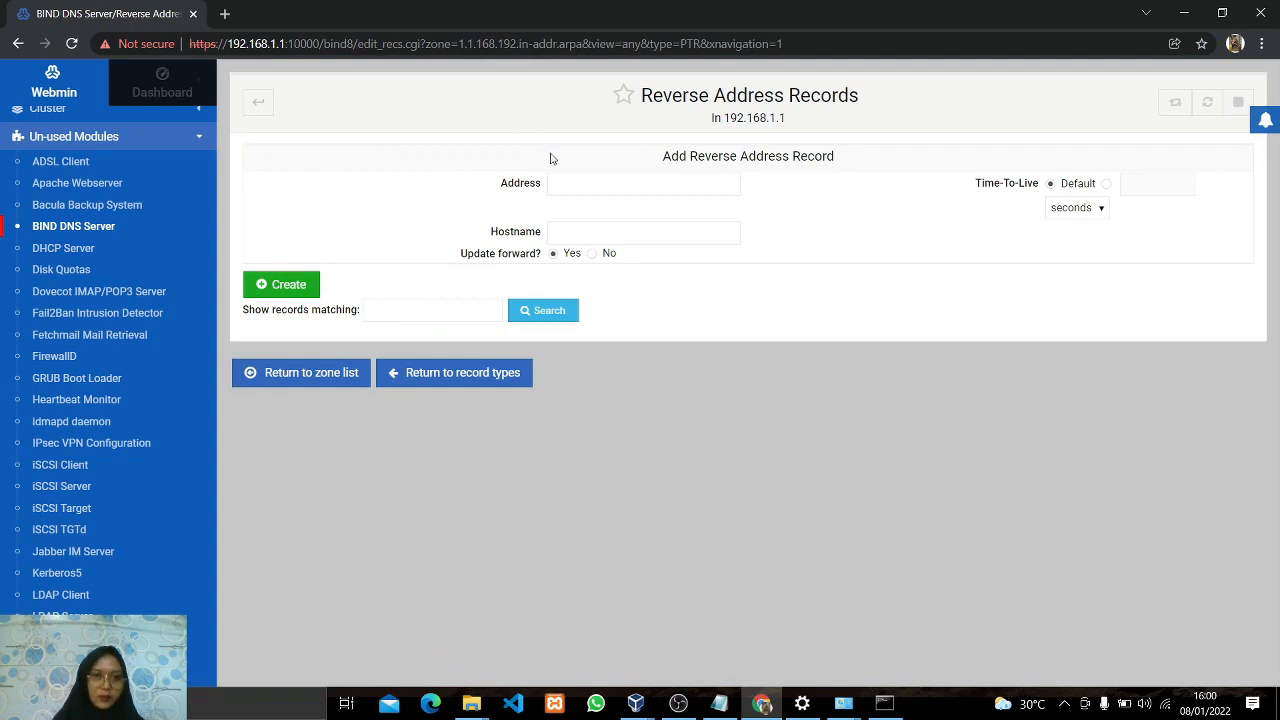
Add a reverse address record mapping 192.168.1.1 to the www host of the personal domain.
left_click(570, 183)
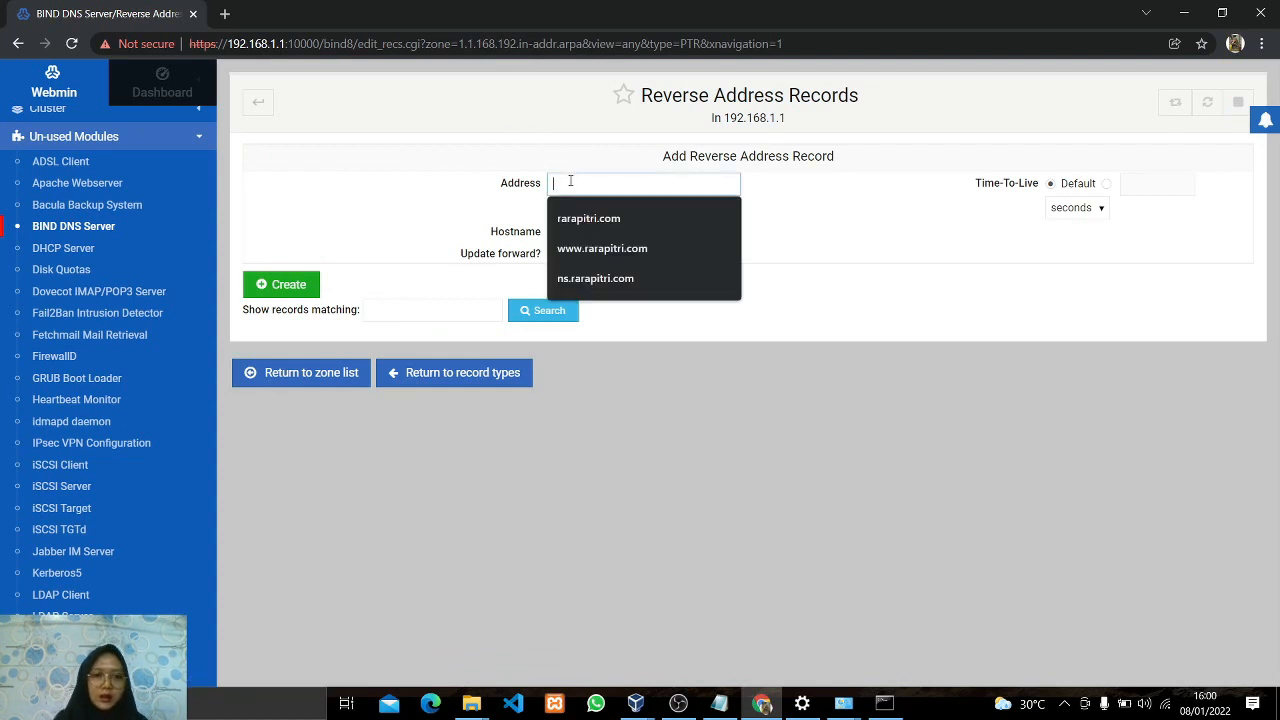
type("192.16")
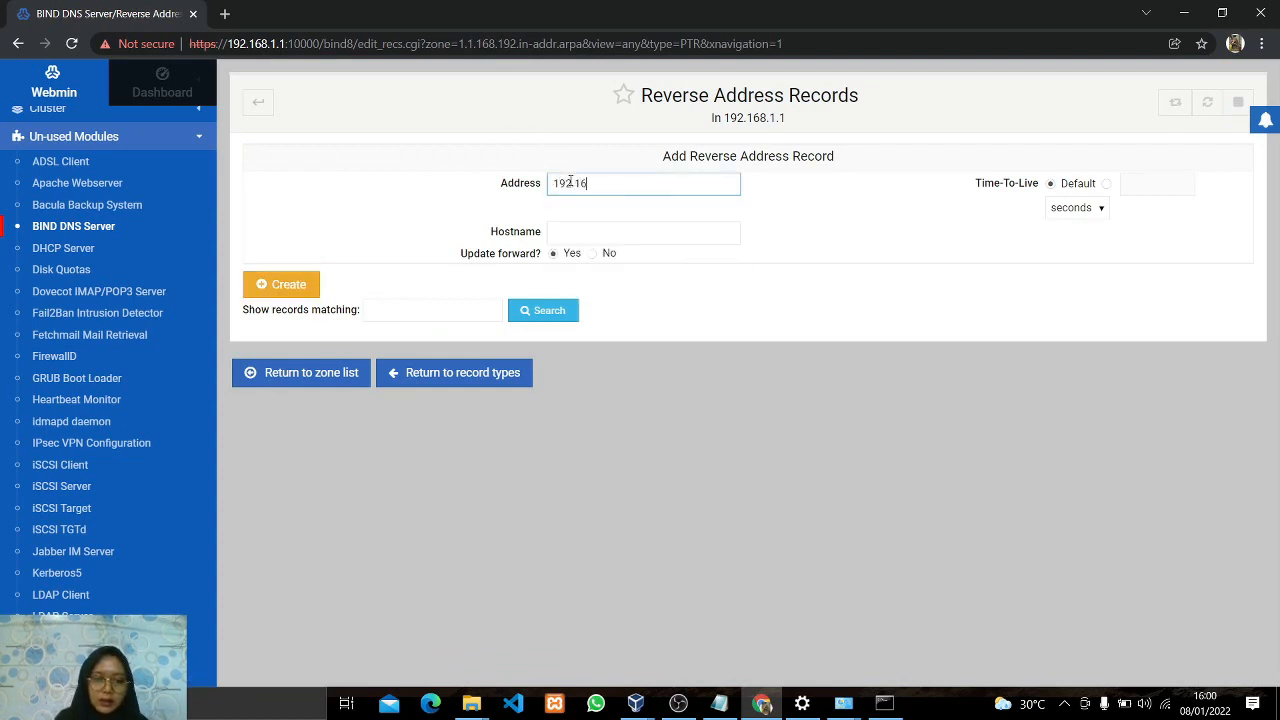
type("8.1.1")
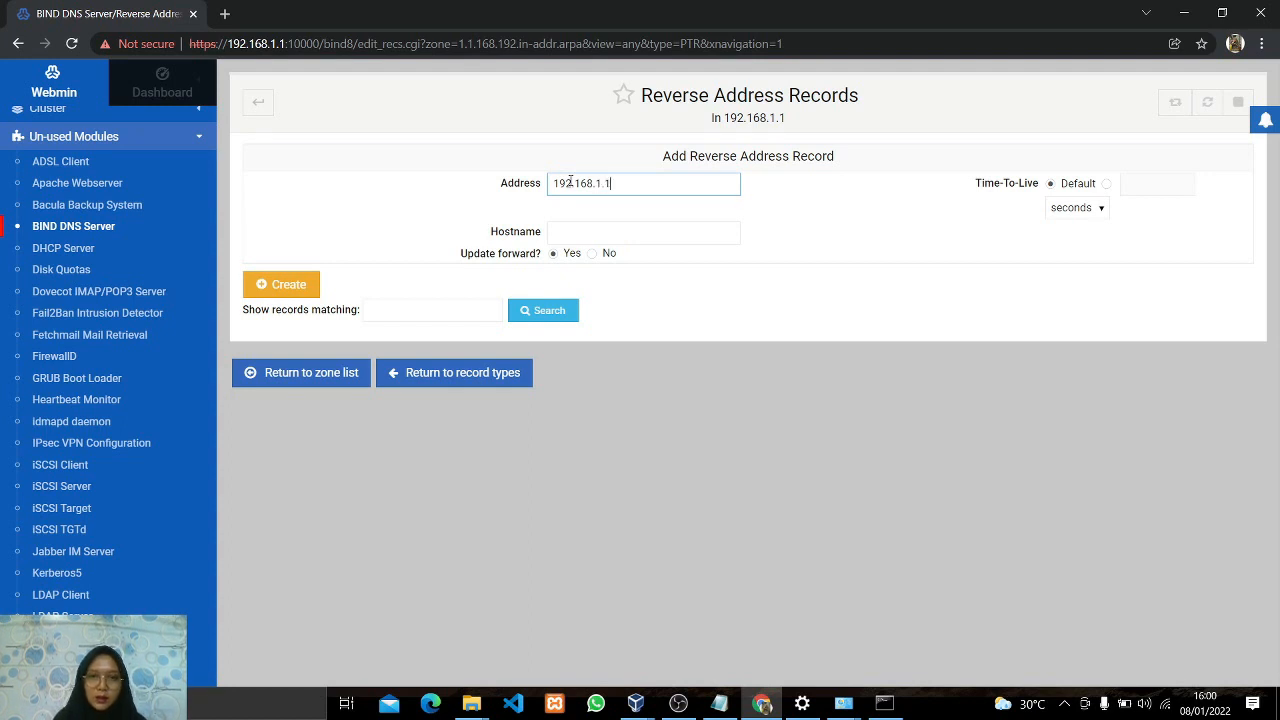
left_click(578, 224)
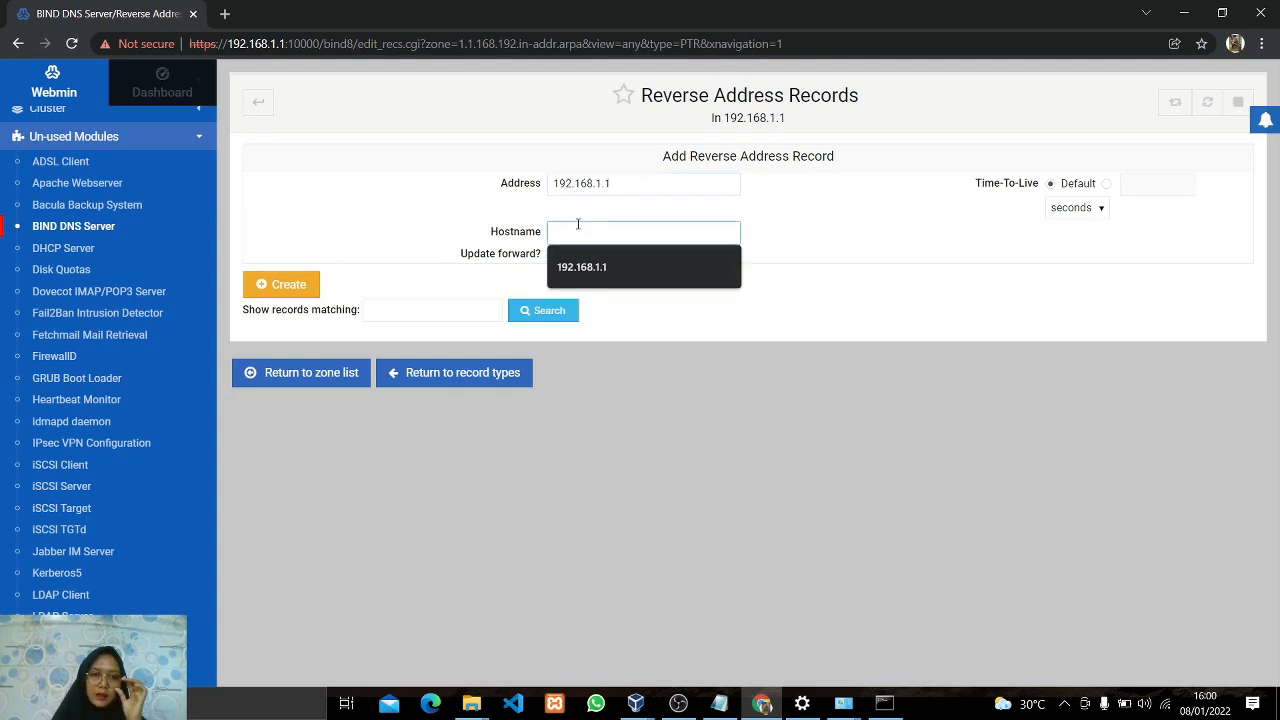
type("rarasitr")
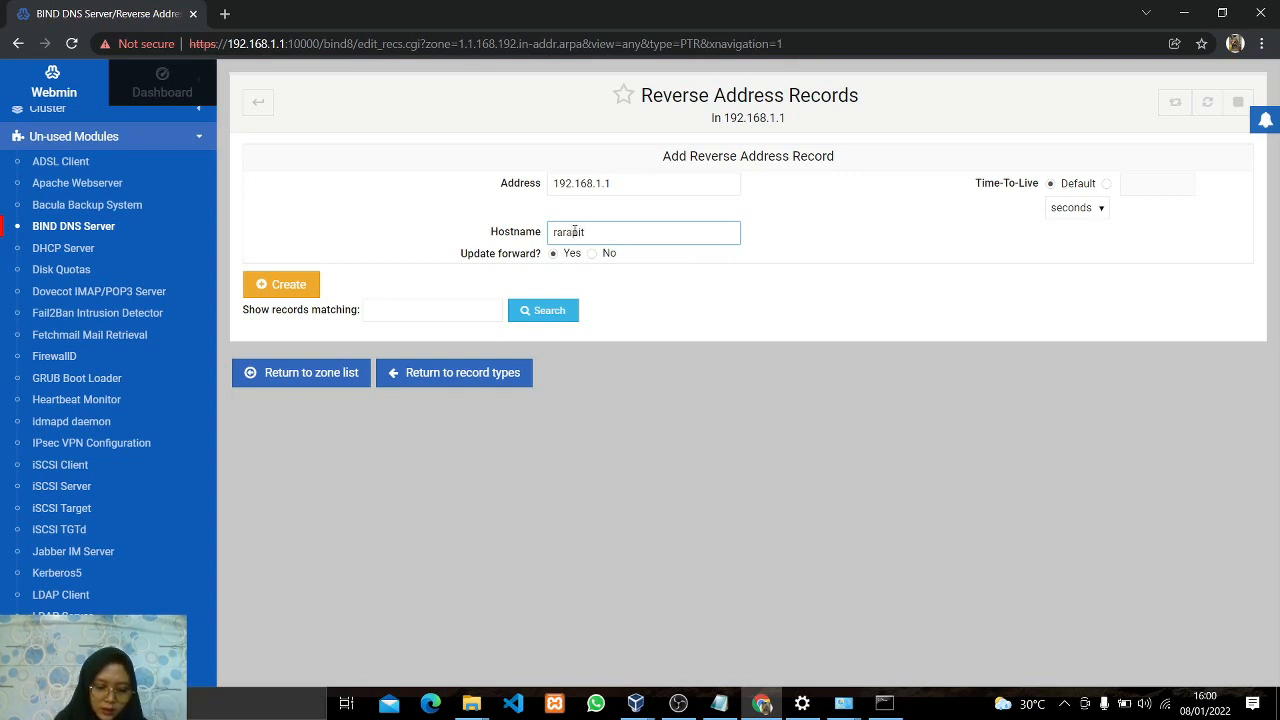
key("BackSpace")
key("BackSpace")
key("BackSpace")
key("BackSpace")
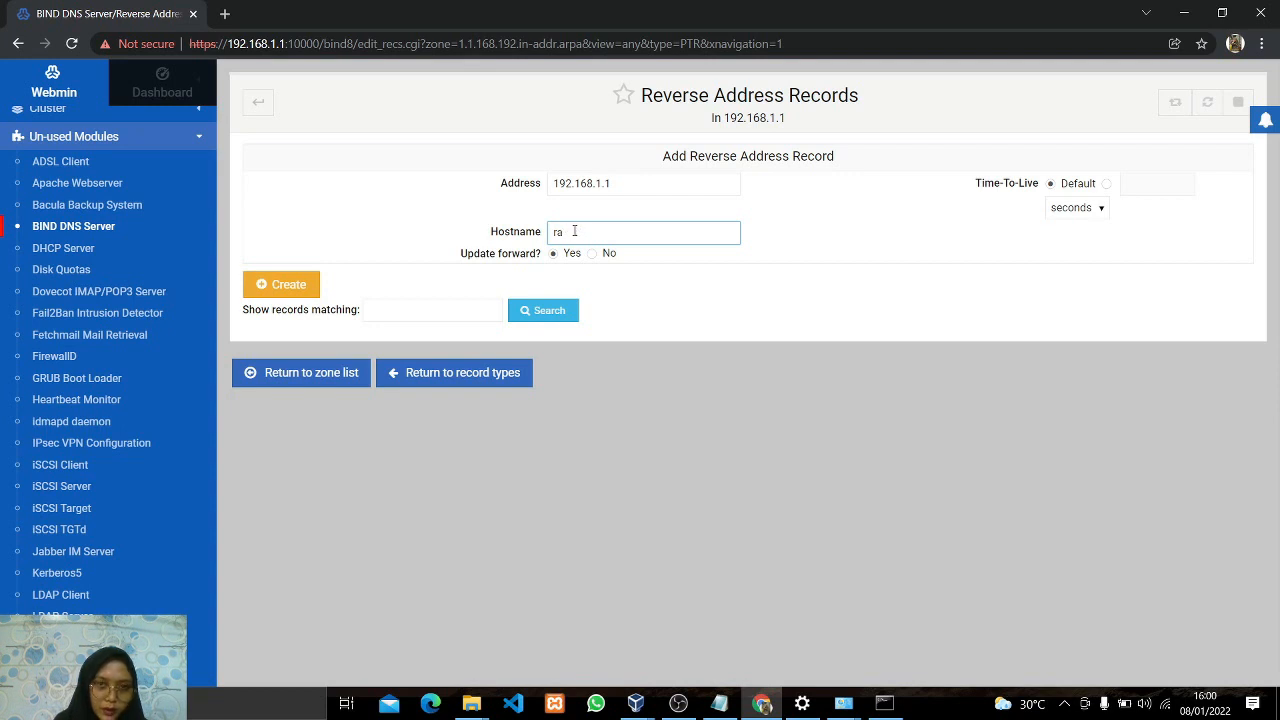
type("www.")
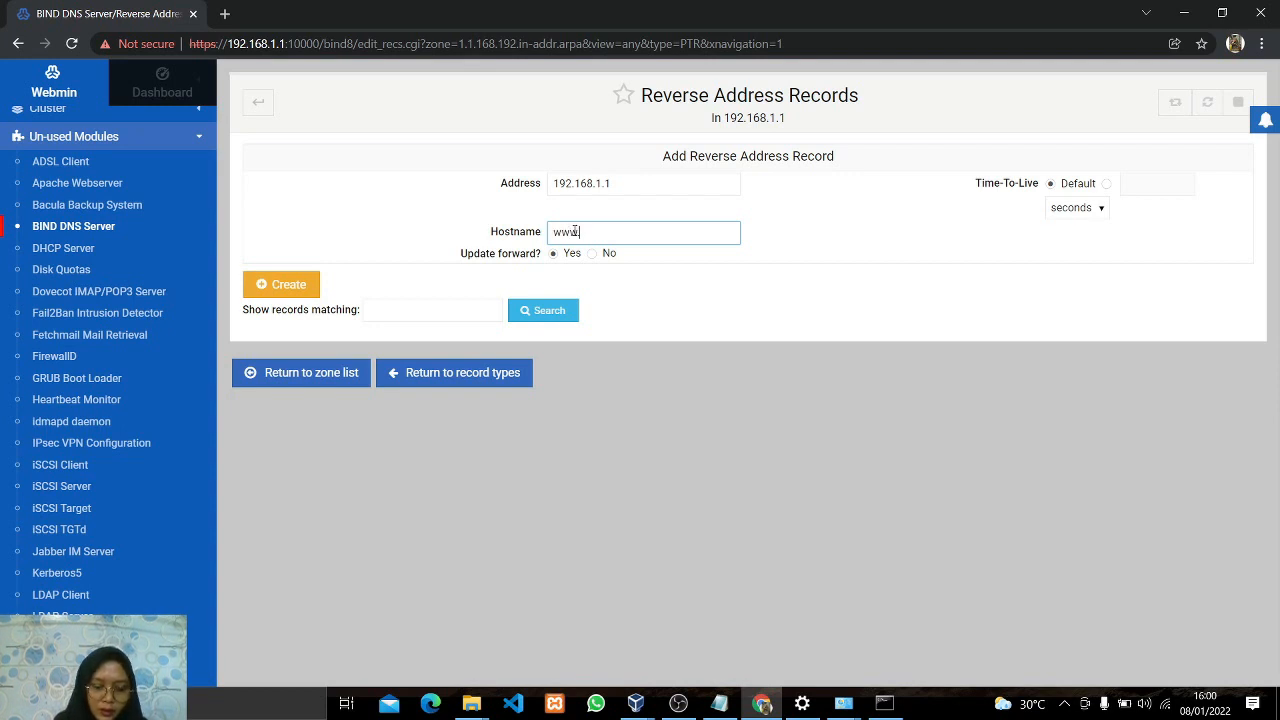
type("rarapitri.c")
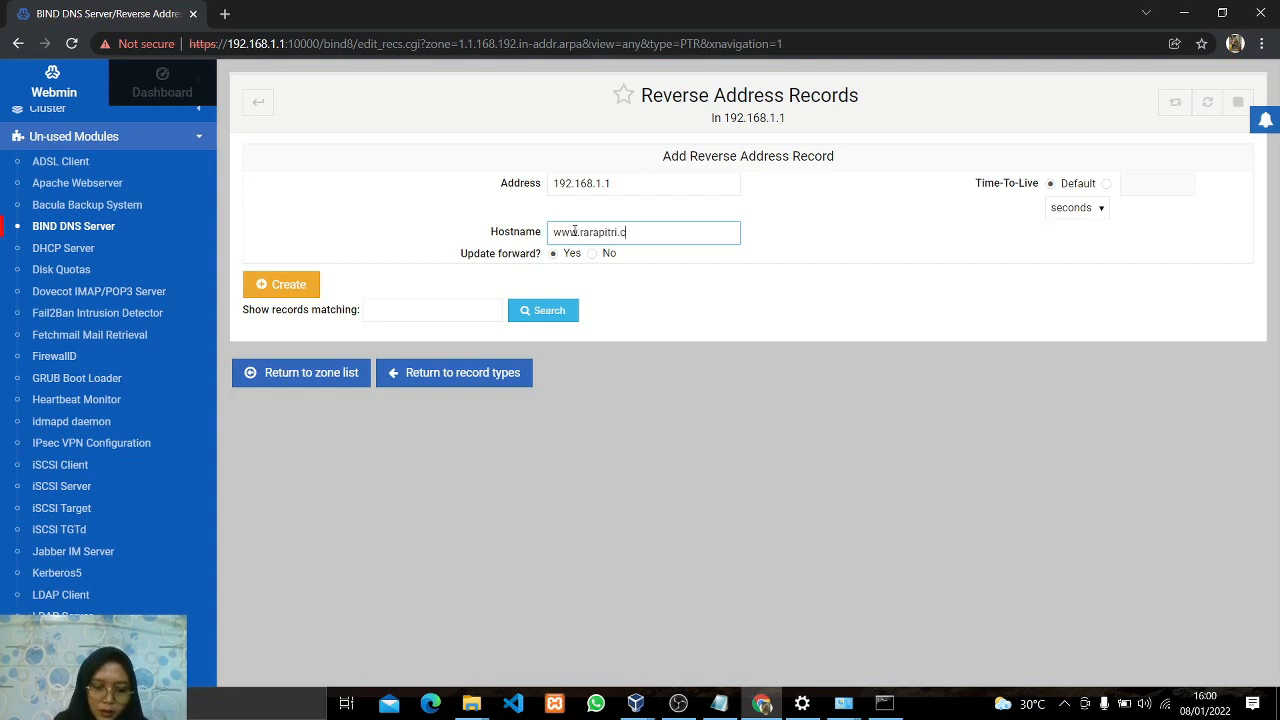
type("om")
left_click(289, 284)
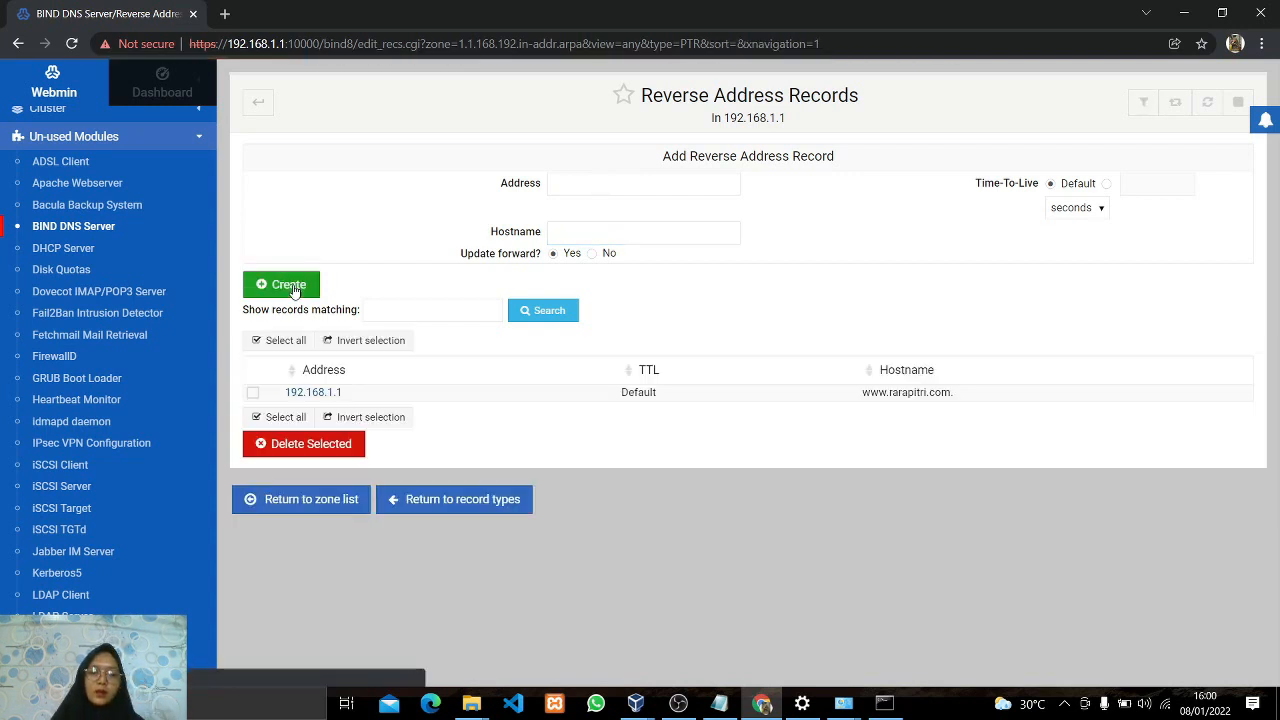
Add a reverse address record mapping 192.168.1.1 to the ns host of the personal domain.
left_click(594, 185)
type("192")
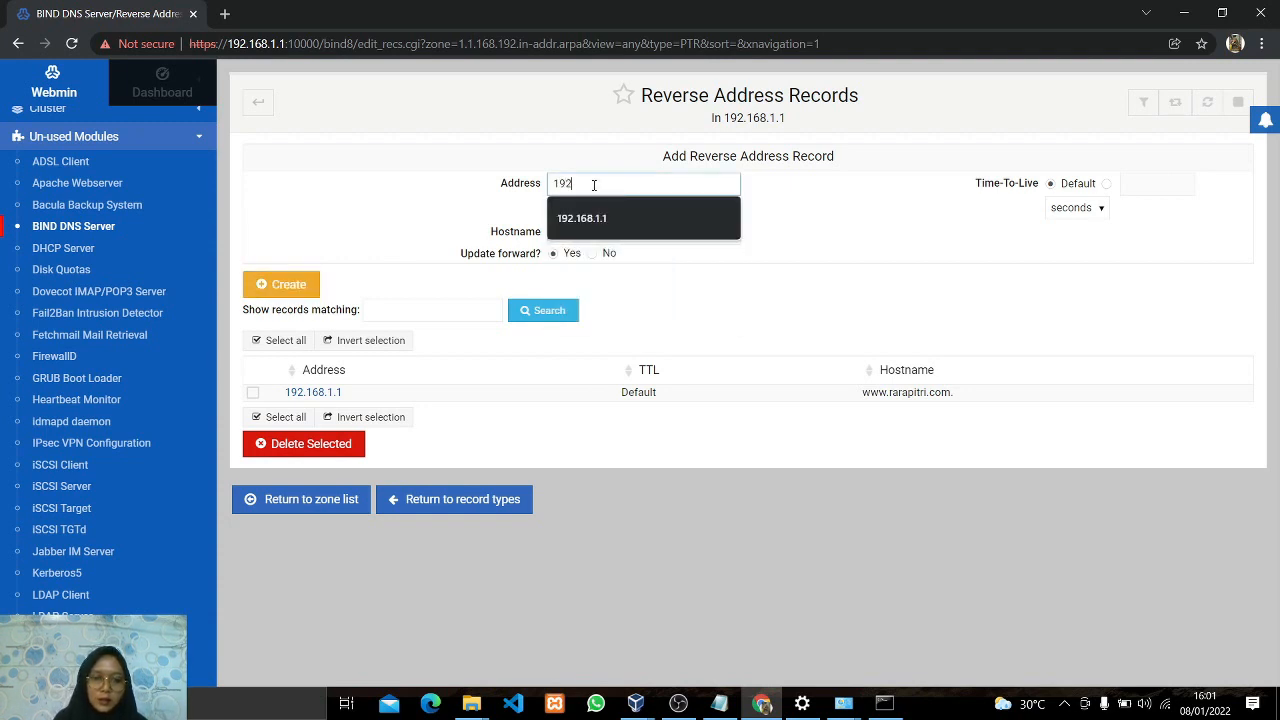
type(".168.1.1")
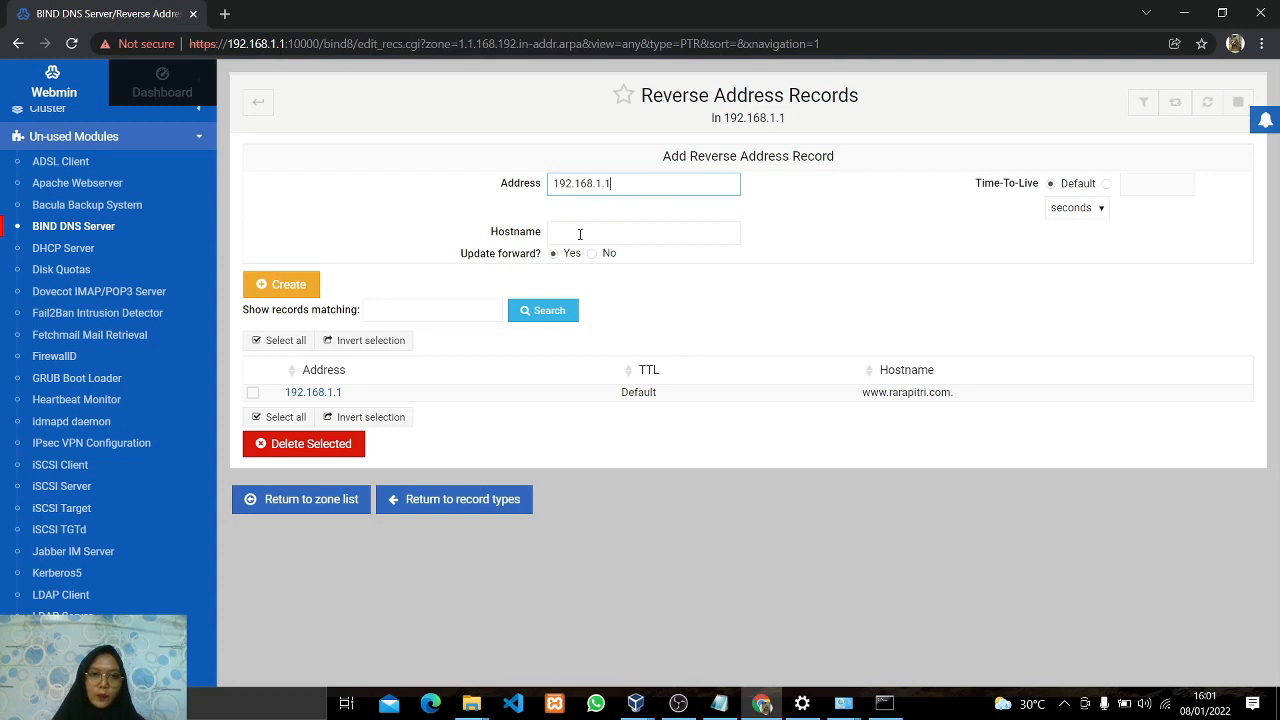
left_click(579, 233)
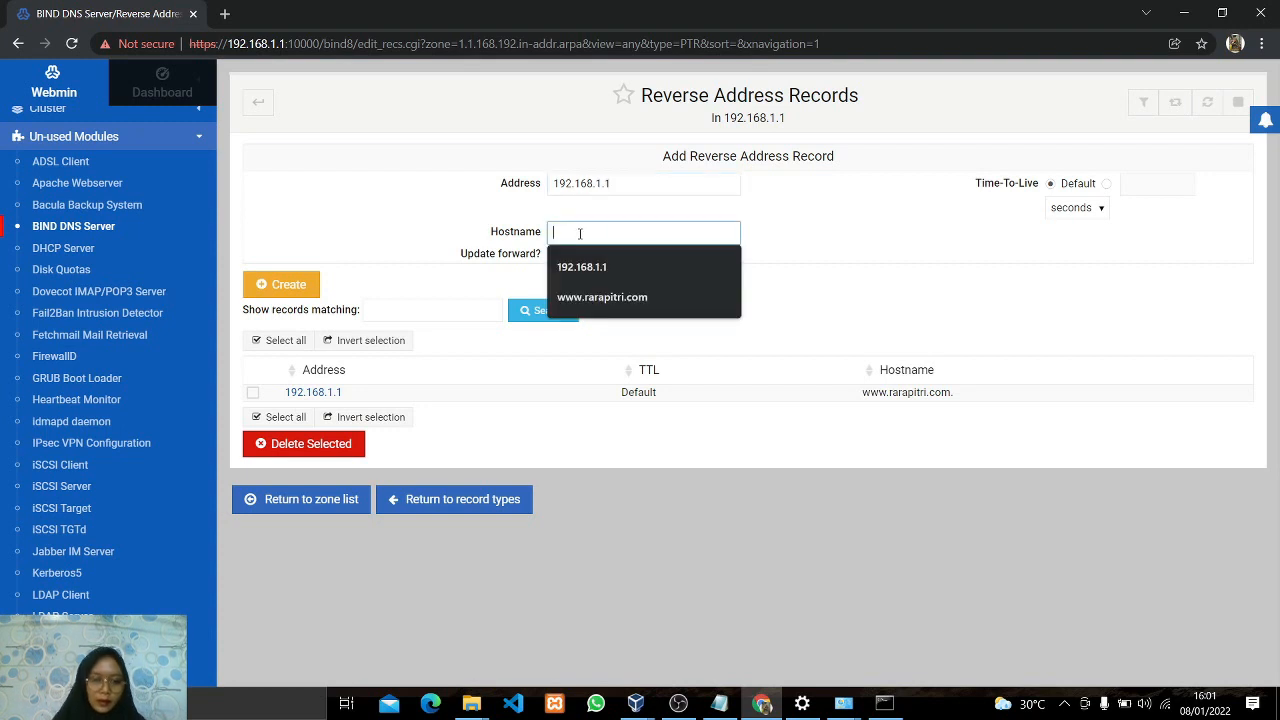
type("ns")
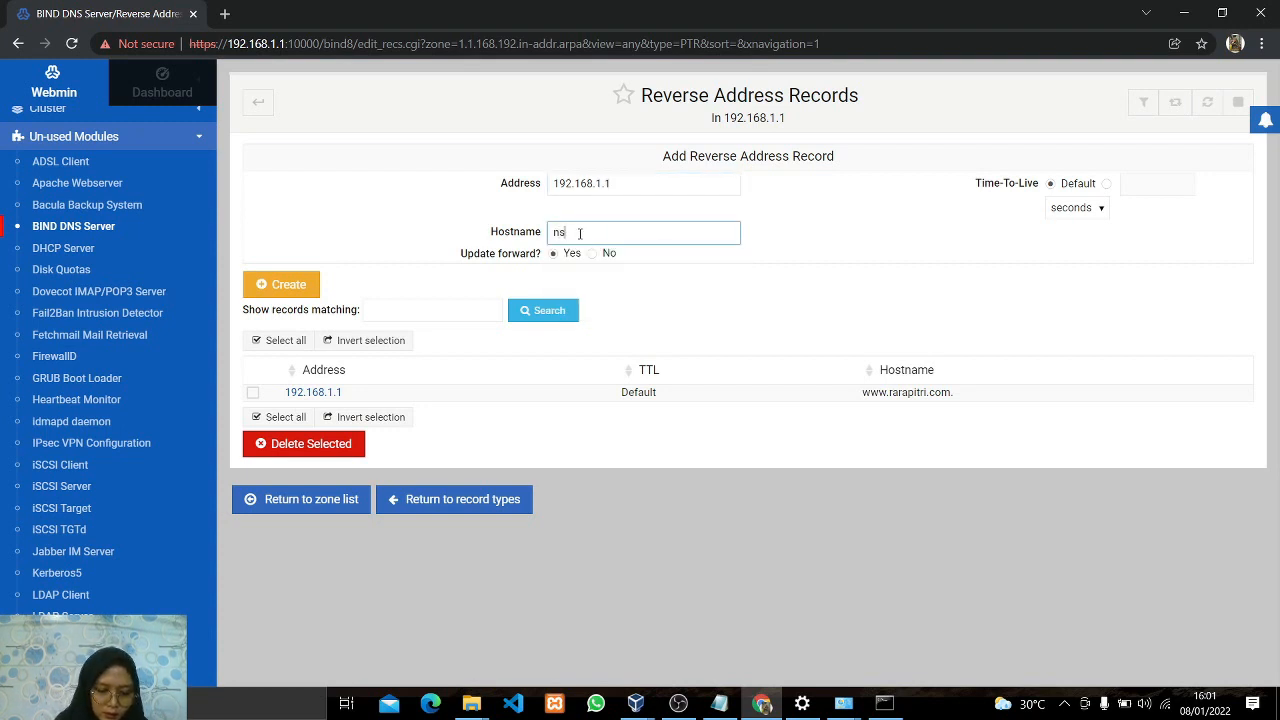
type(".rarapitri")
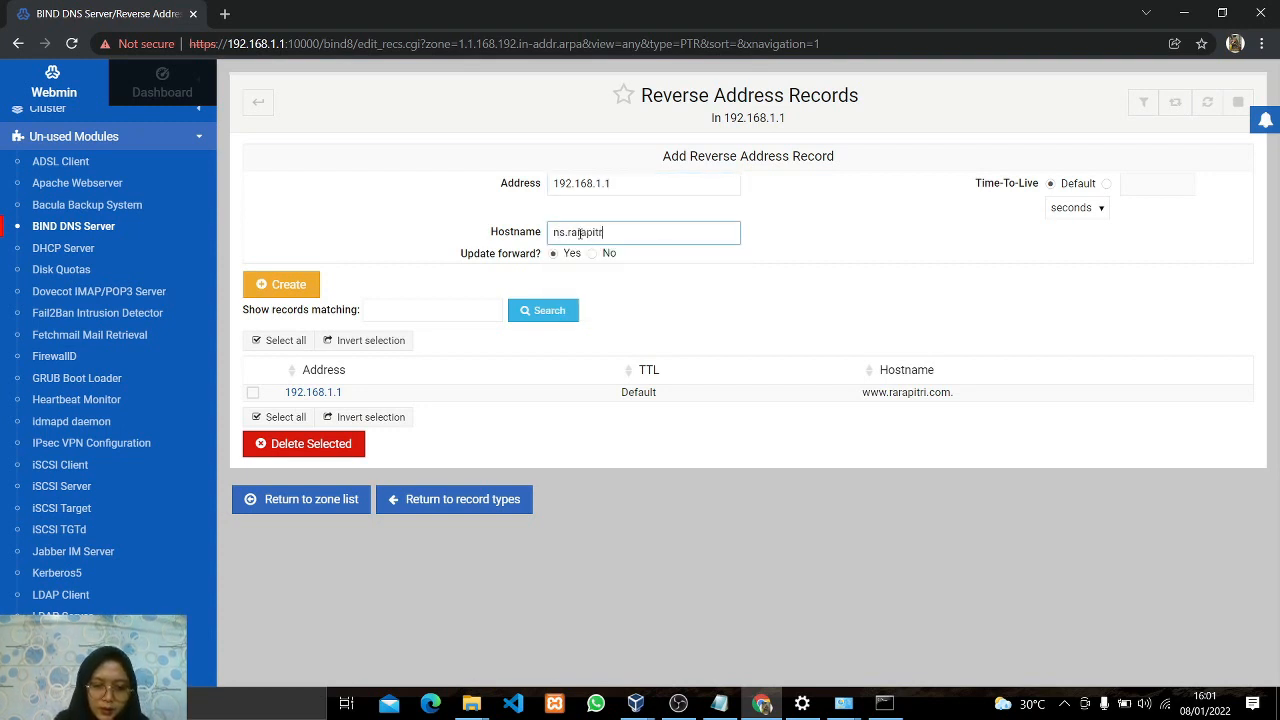
type(".com")
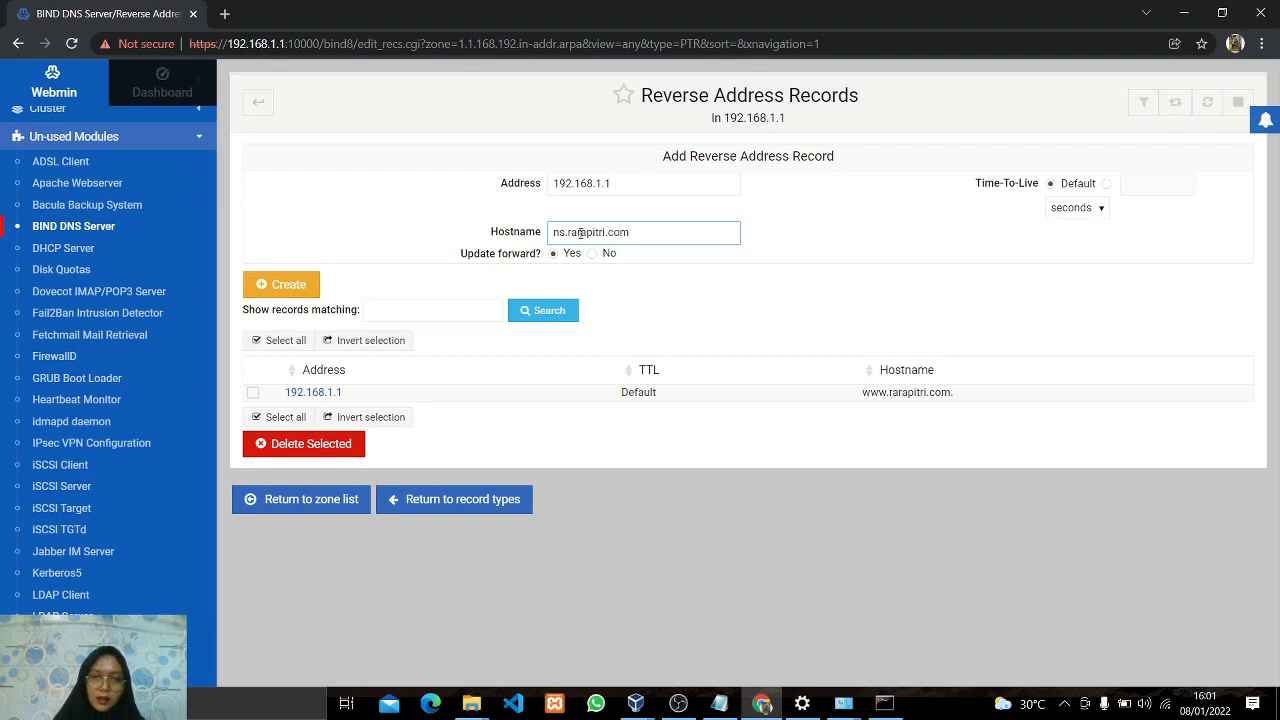
left_click(290, 284)
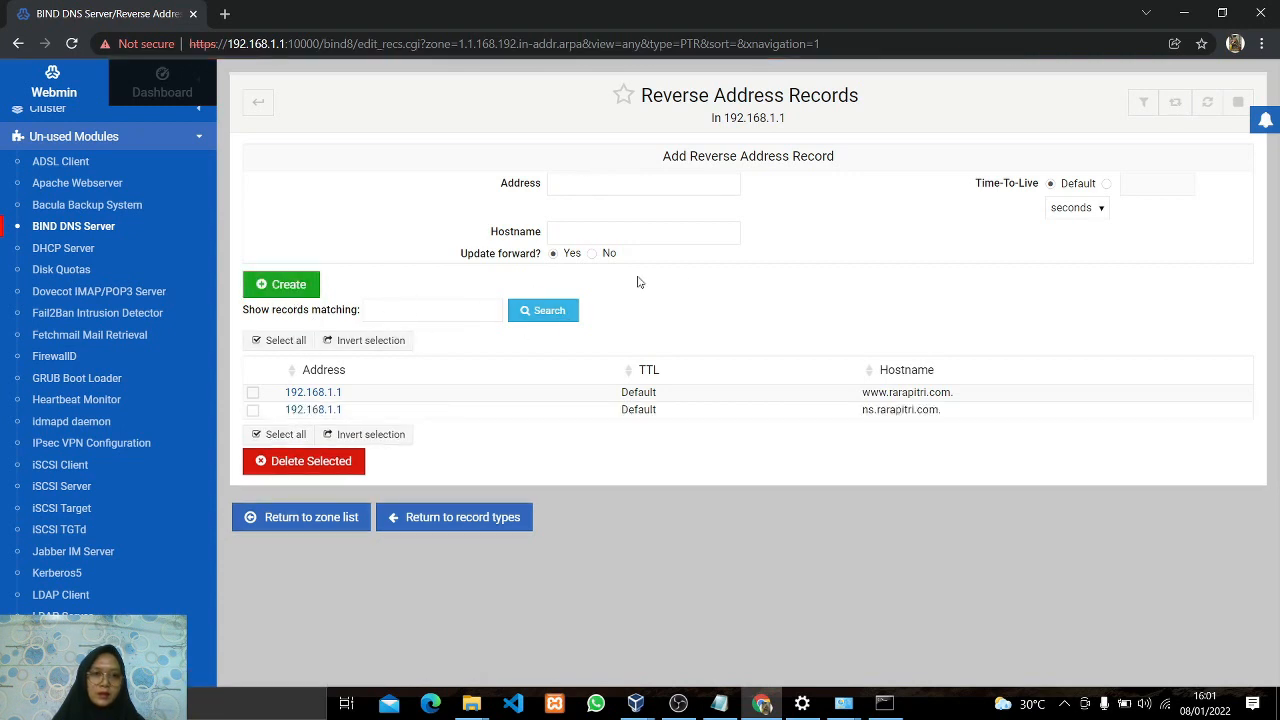
Add a reverse address record mapping 192.168.1.1 to the personal domain without a host prefix, and return to the zone list.
left_click(589, 180)
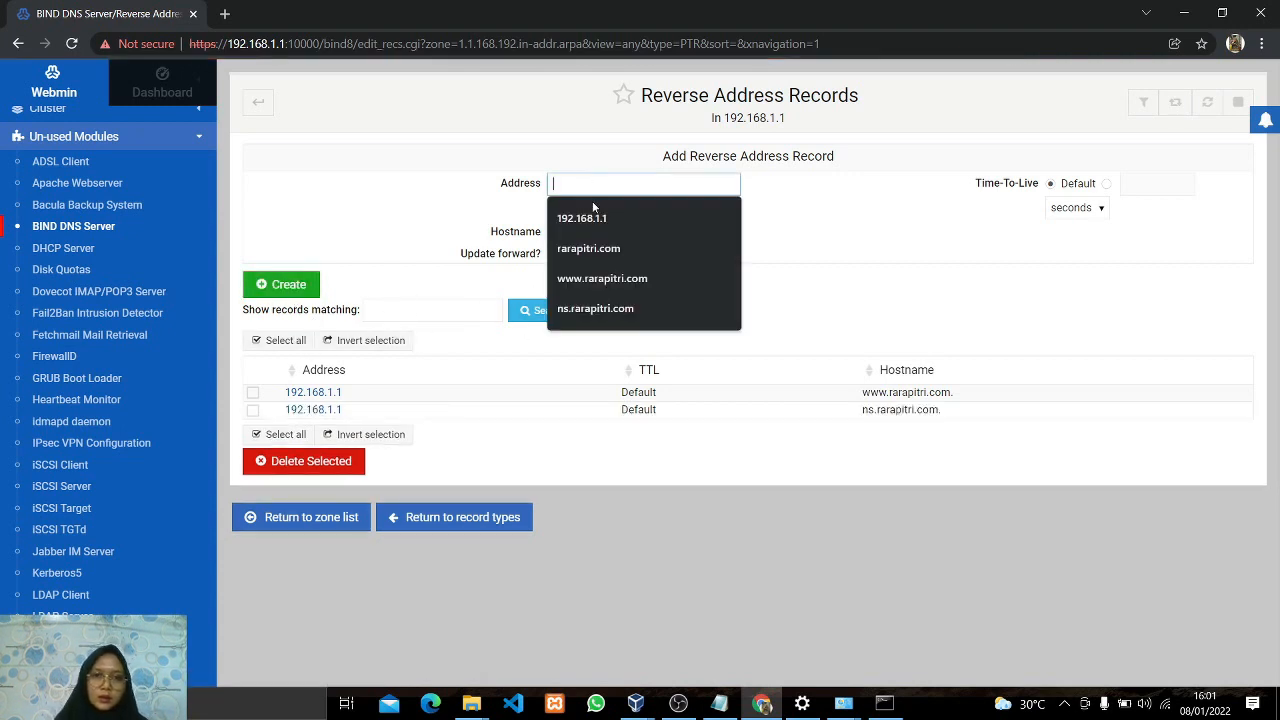
left_click(593, 212)
left_click(590, 231)
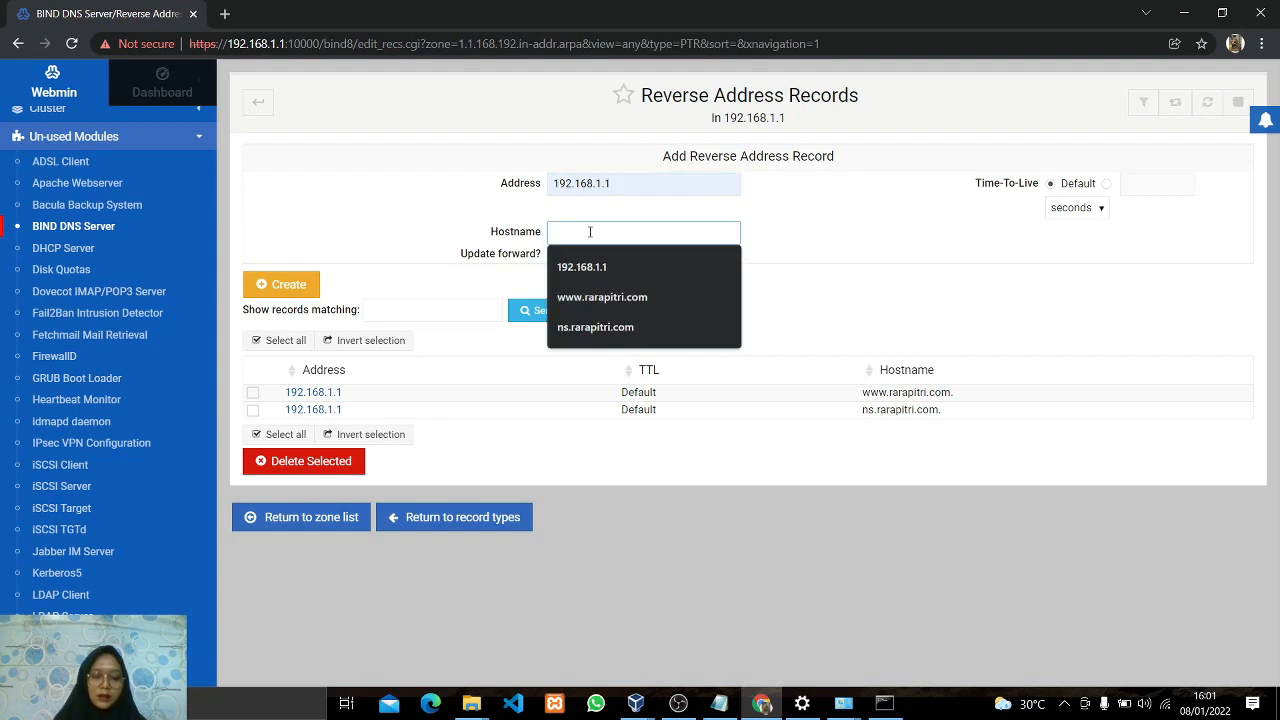
type("rarapitri.com")
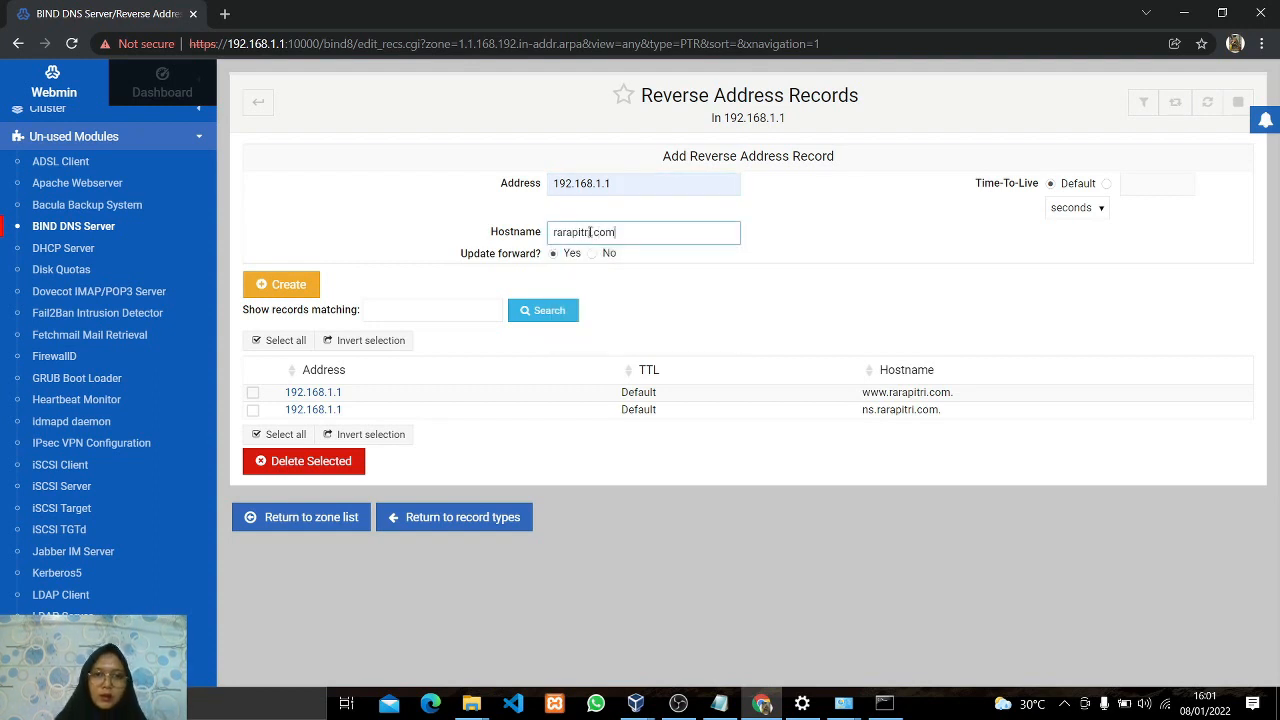
left_click(289, 285)
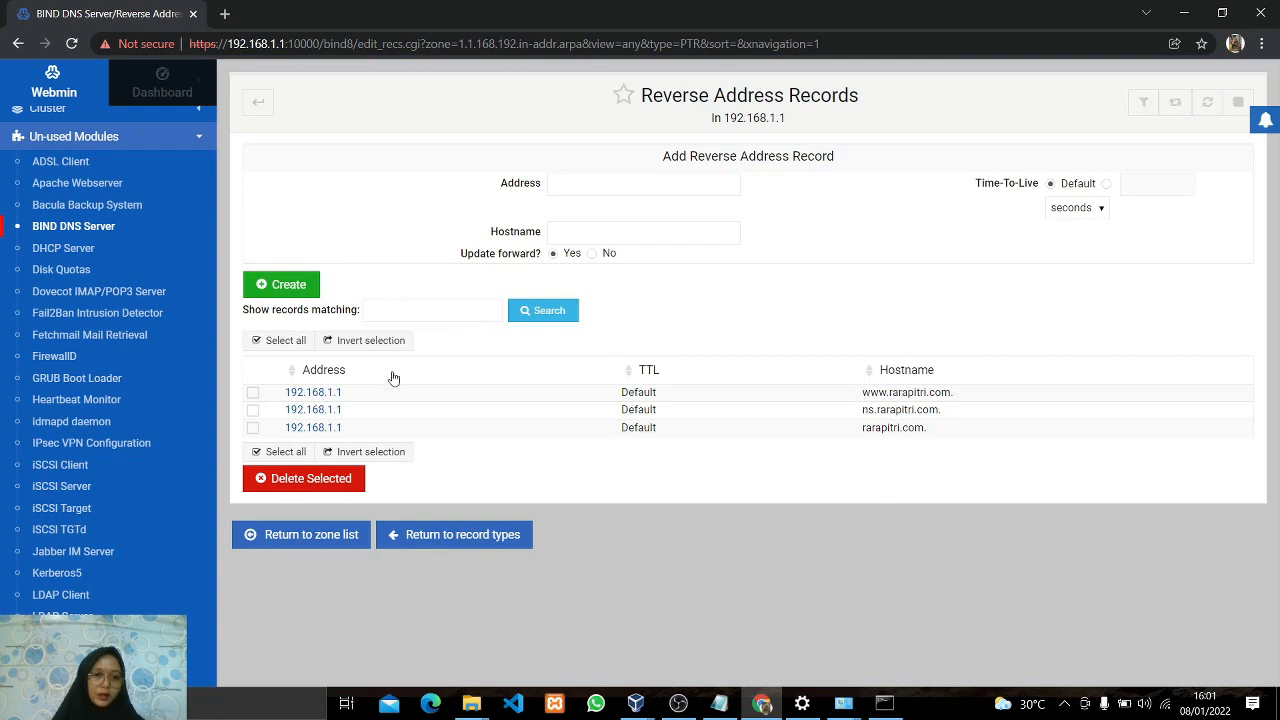
left_click(300, 541)
scroll(766, 531, "down", 2)
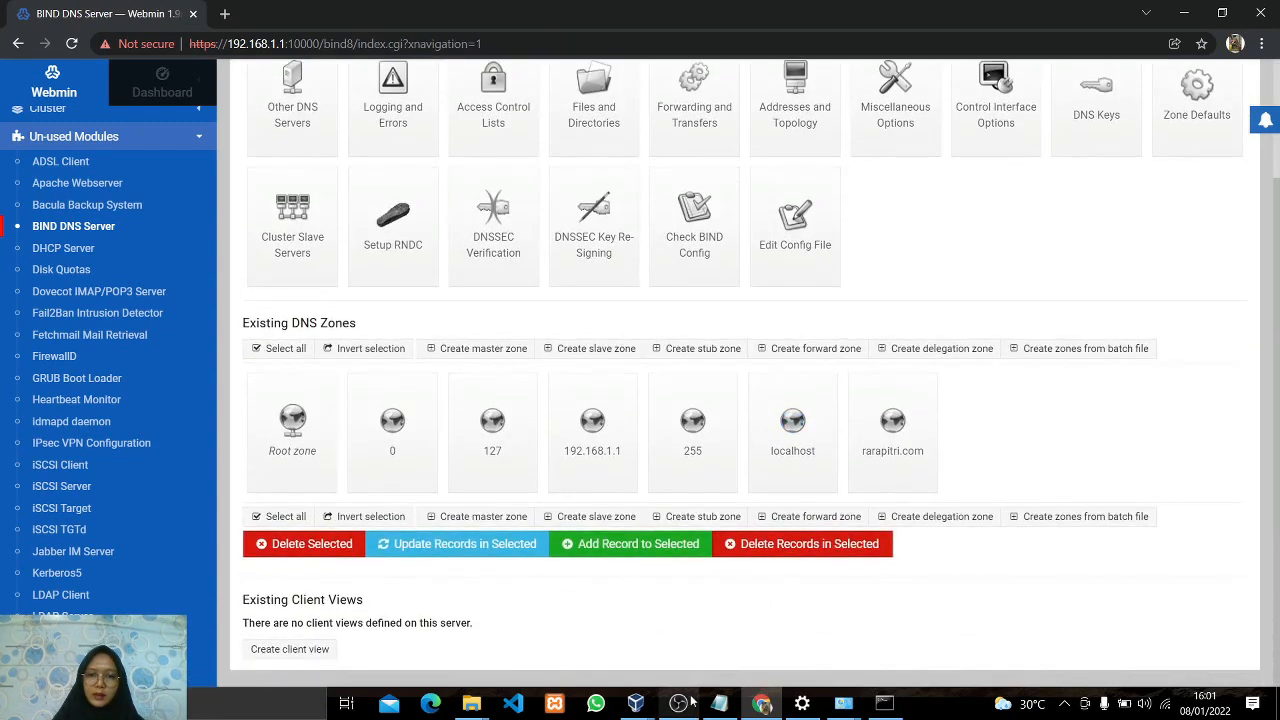
Switch to the Debian 11 virtual machine in VirtualBox and open /etc/resolv.conf in nano.
left_click(635, 703)
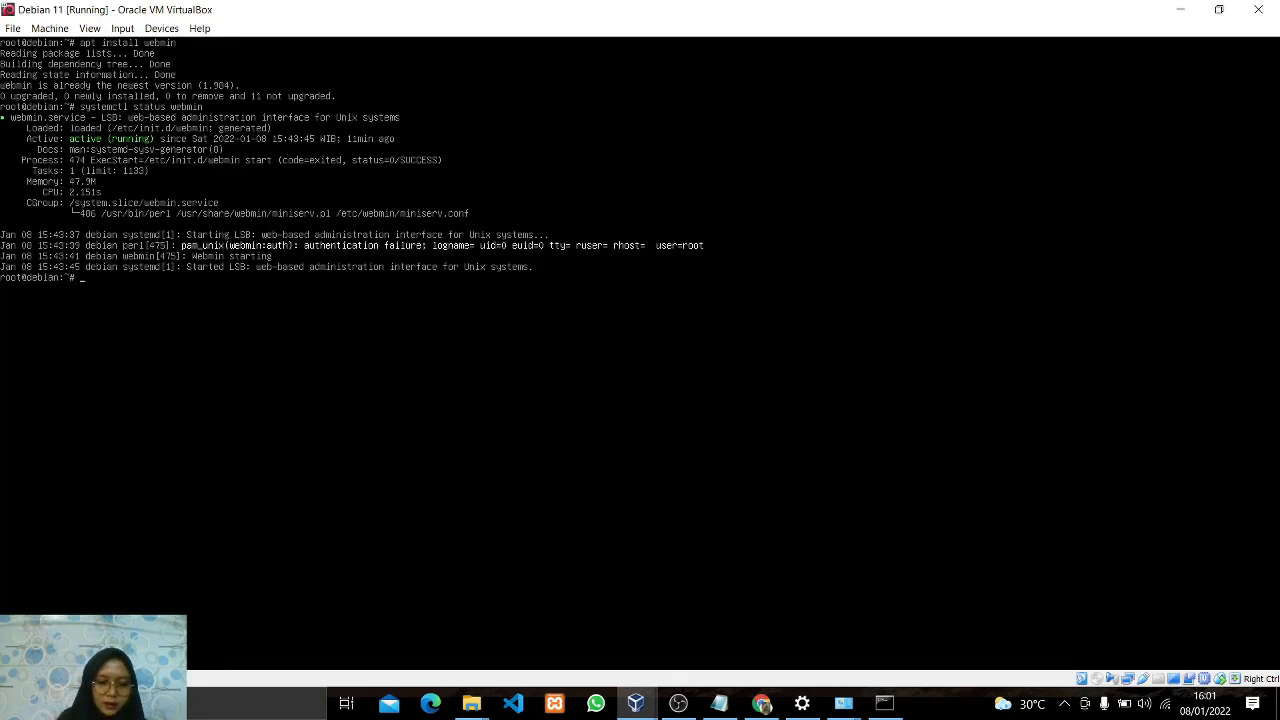
type("nano /etc/")
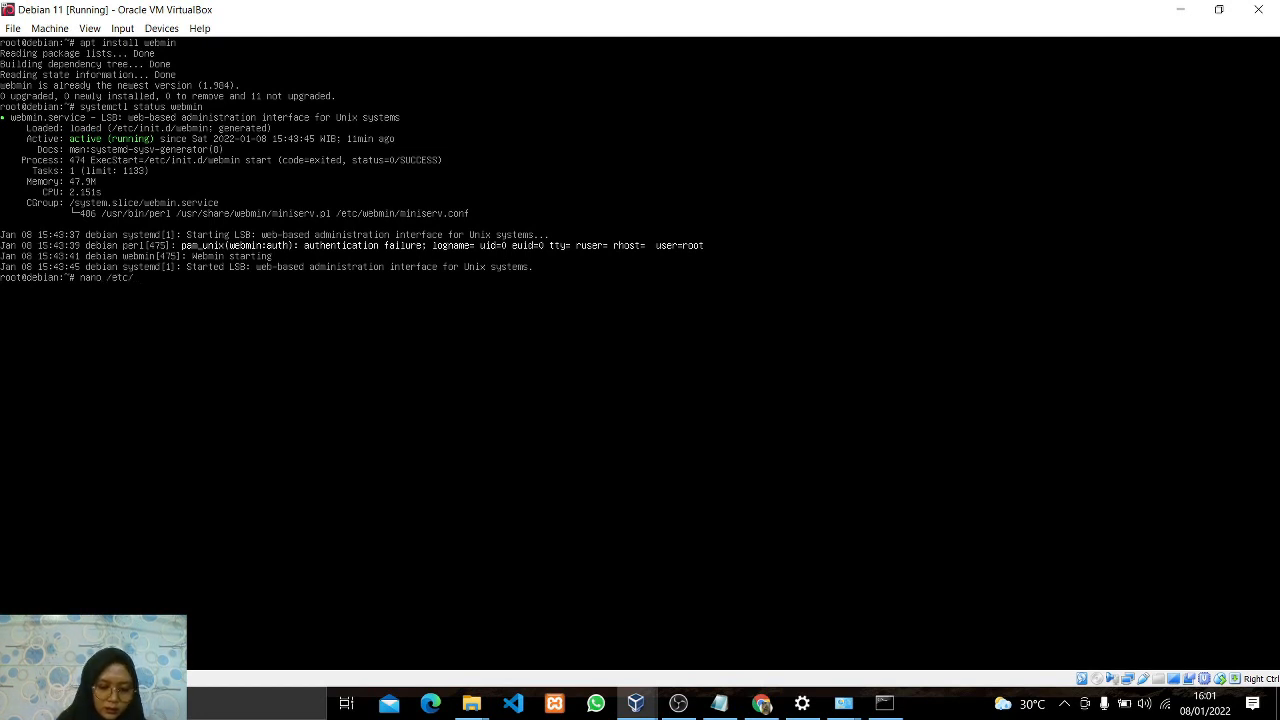
type("resolv")
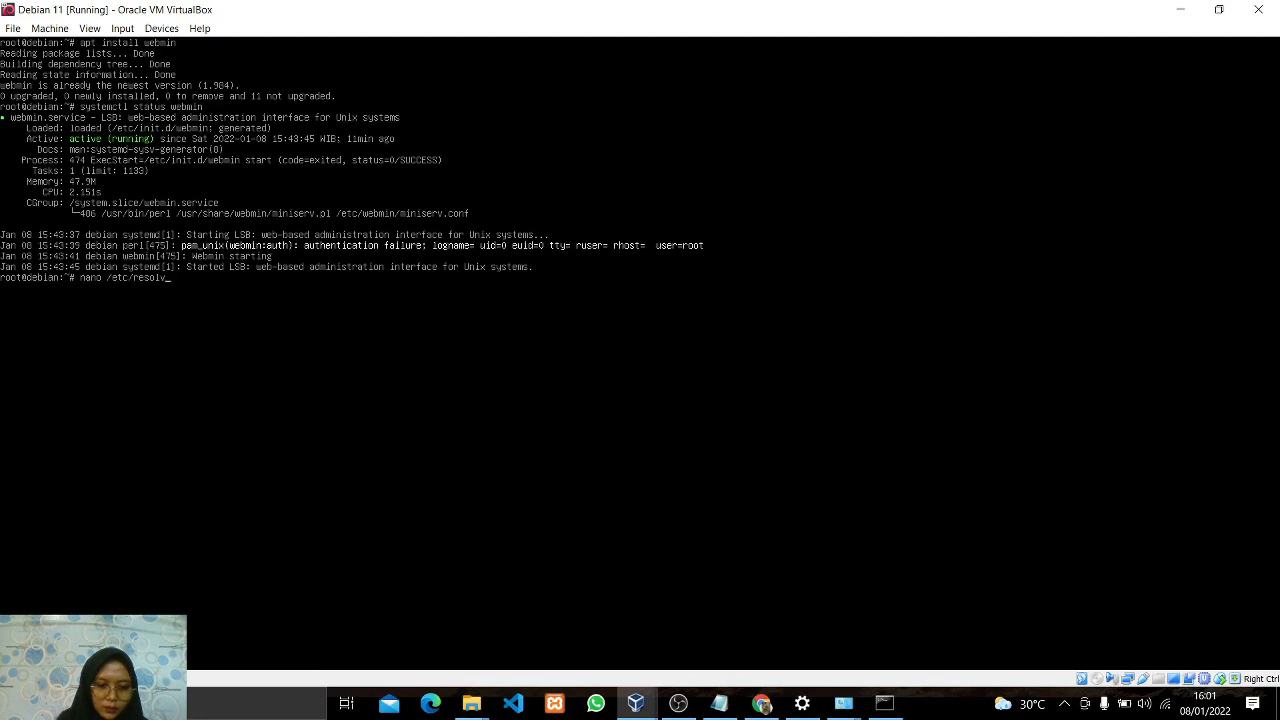
type(".conf")
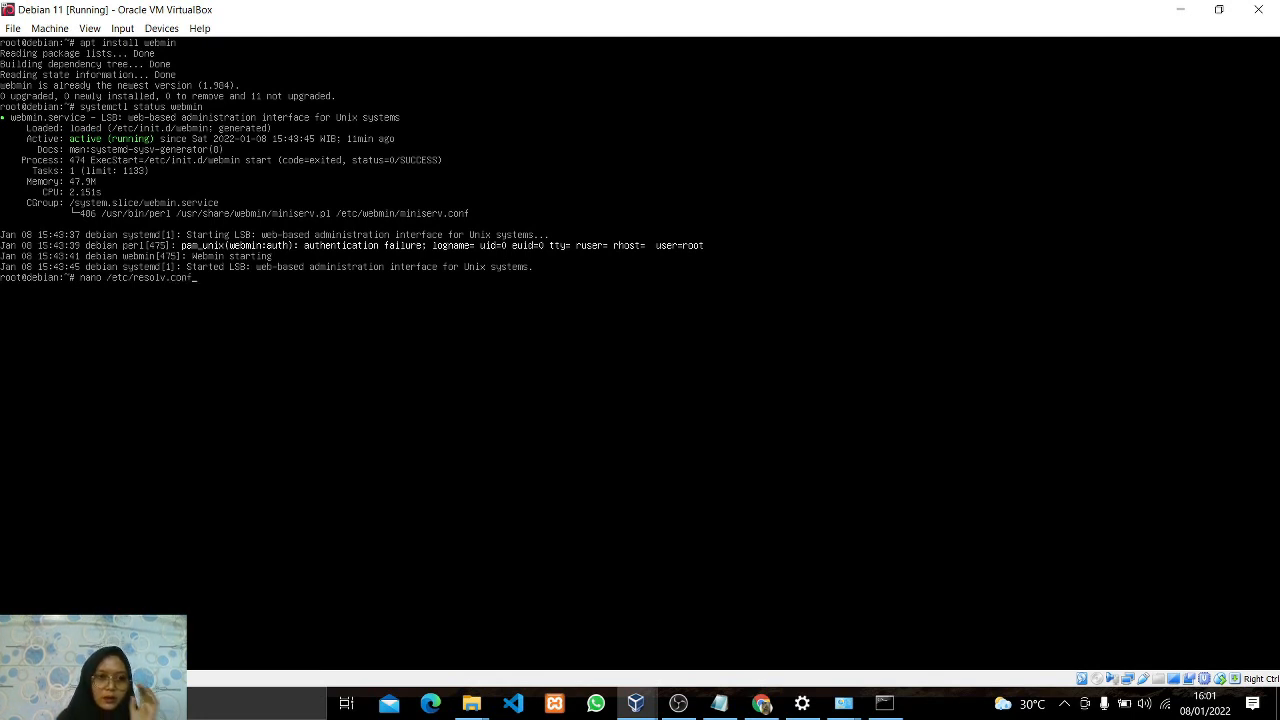
key("Return")
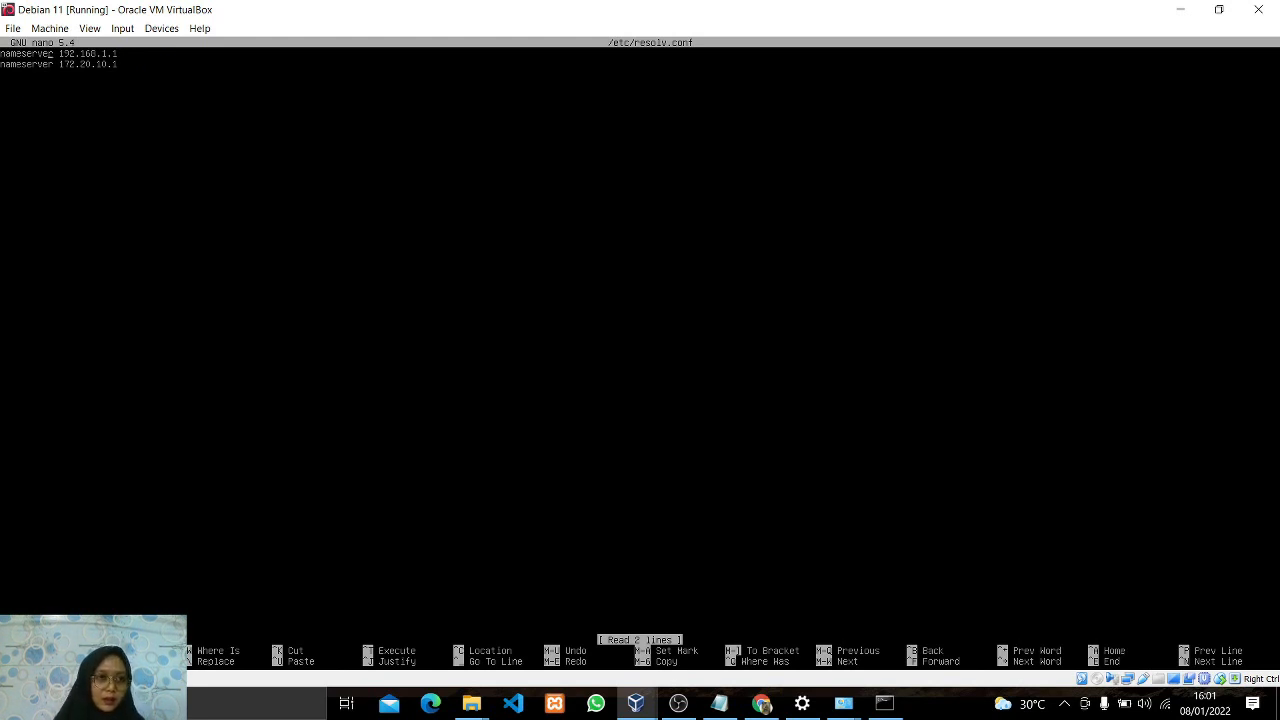
Rewrite the keyword on the first line so the line reads "name server 192.168.1.1".
key("BackSpace")
key("BackSpace")
key("BackSpace")
key("BackSpace")
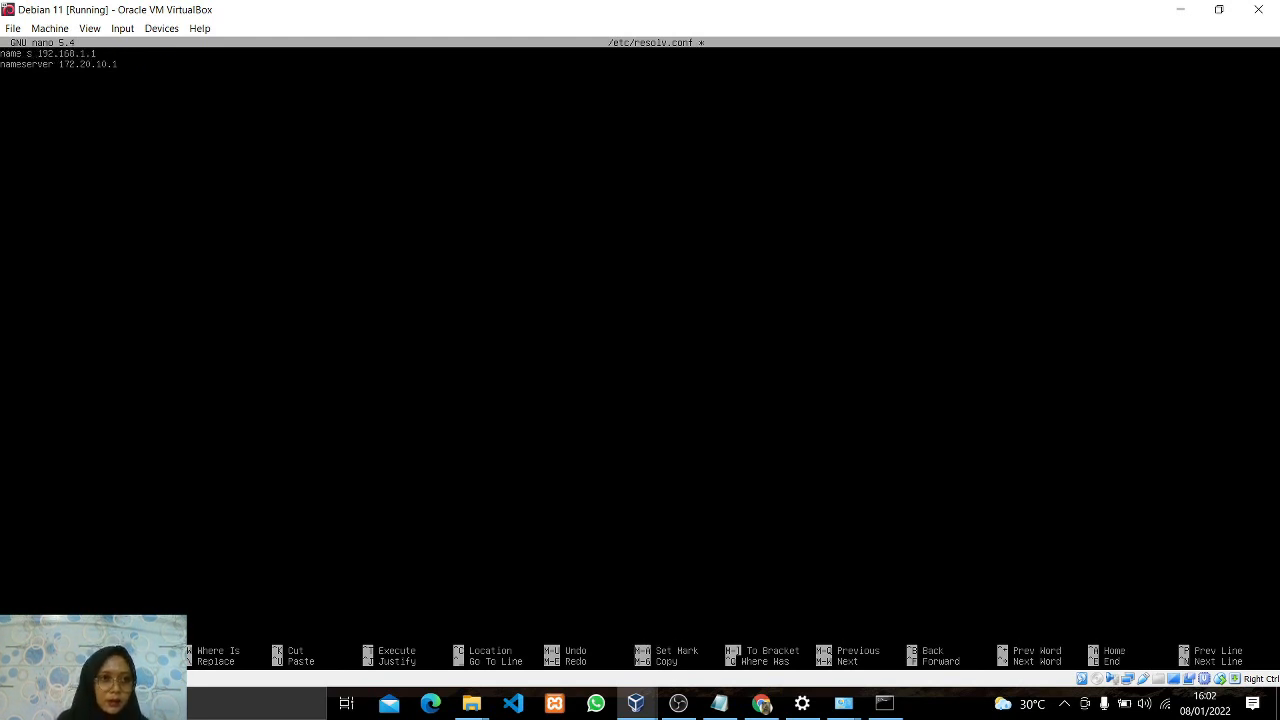
type("erver")
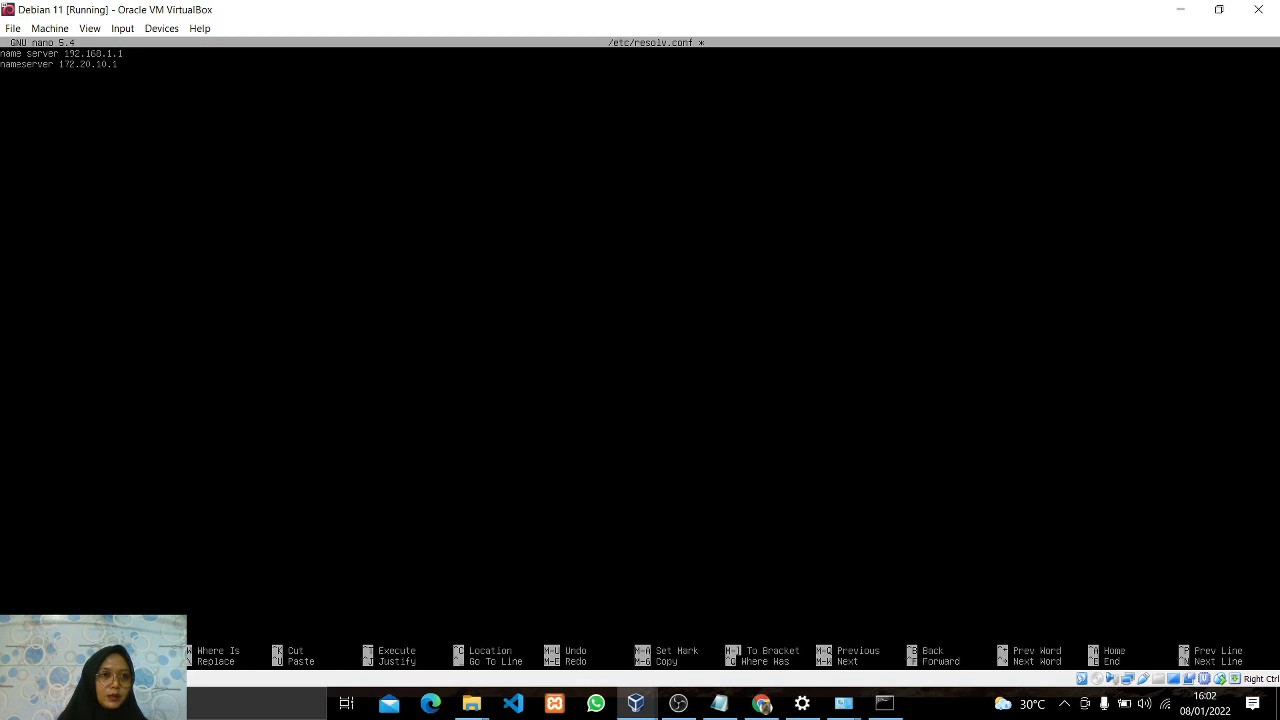
Delete the second nameserver line, which holds the 172.20.10.1 address.
key("BackSpace")
key("BackSpace")
key("BackSpace")
key("BackSpace")
key("BackSpace")
key("BackSpace")
key("BackSpace")
key("BackSpace")
key("BackSpace")
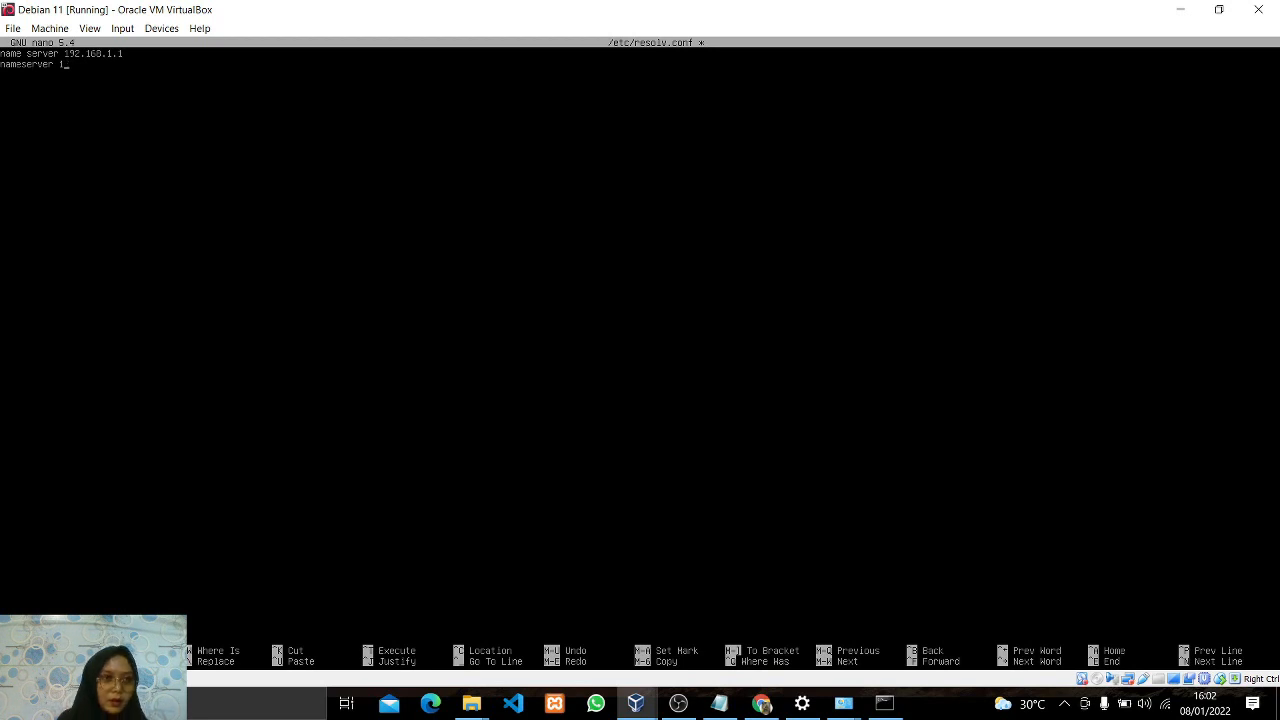
key("BackSpace")
key("BackSpace")
key("BackSpace")
key("BackSpace")
key("BackSpace")
key("BackSpace")
key("BackSpace")
key("BackSpace")
key("BackSpace")
key("BackSpace")
key("BackSpace")
key("BackSpace")
key("BackSpace")
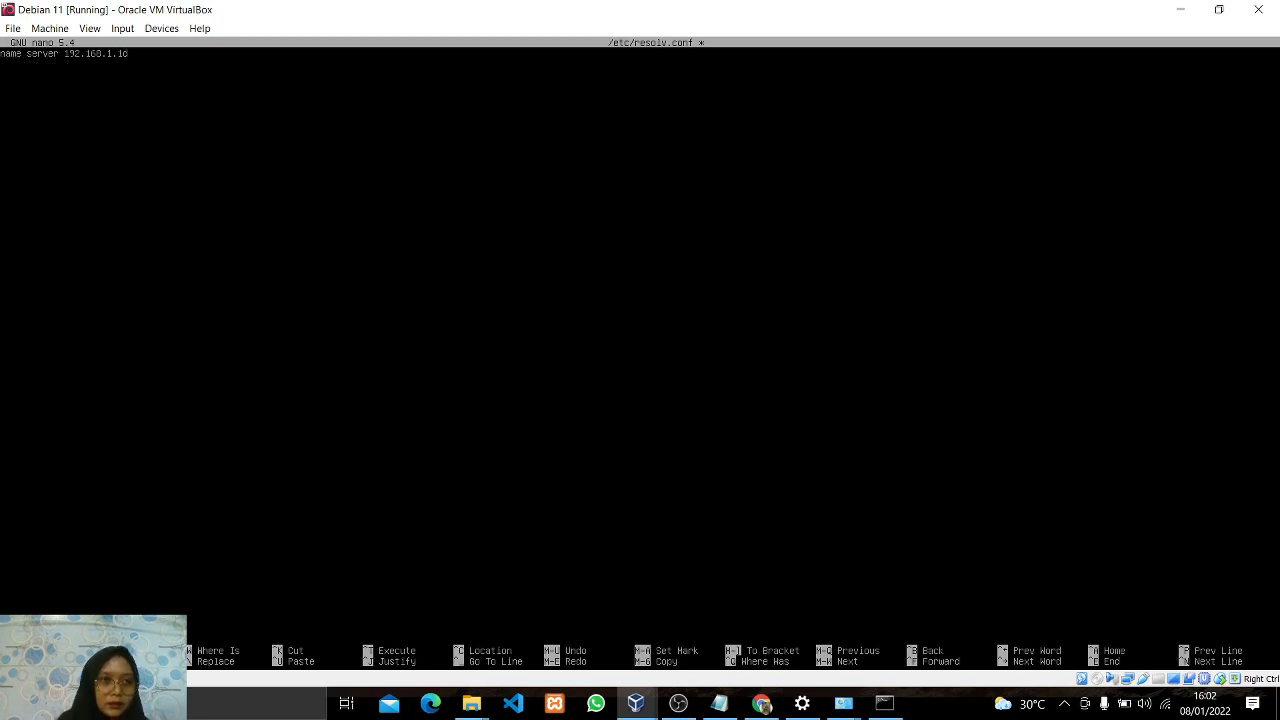
Add a domain line and a search line below the name server line, both naming the personal domain.
key("Return")
type("domain")
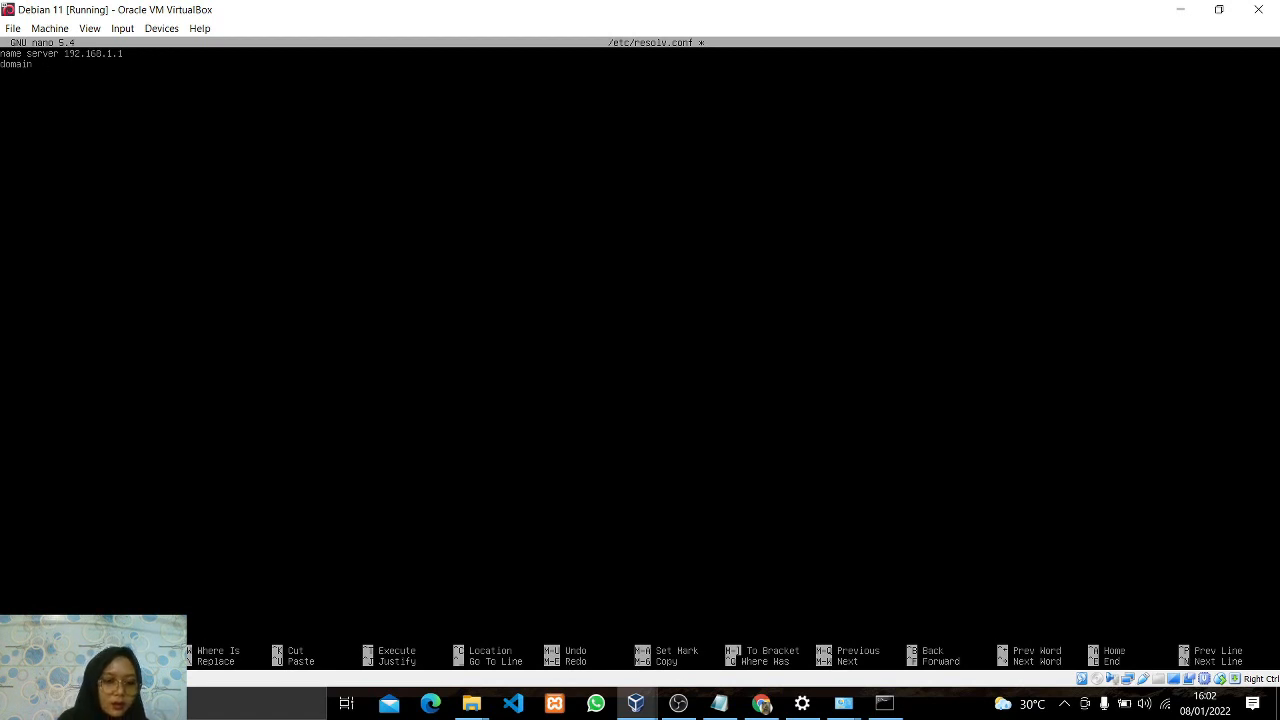
type(" rarapitri")
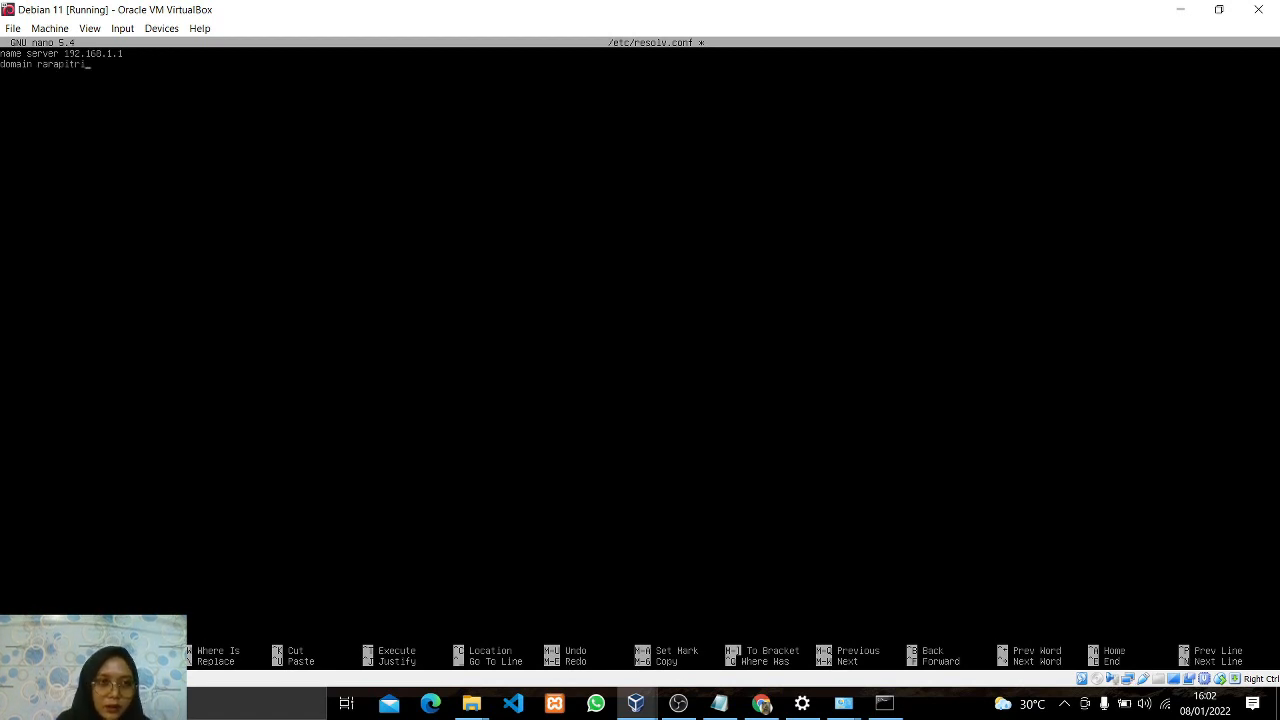
type(".com")
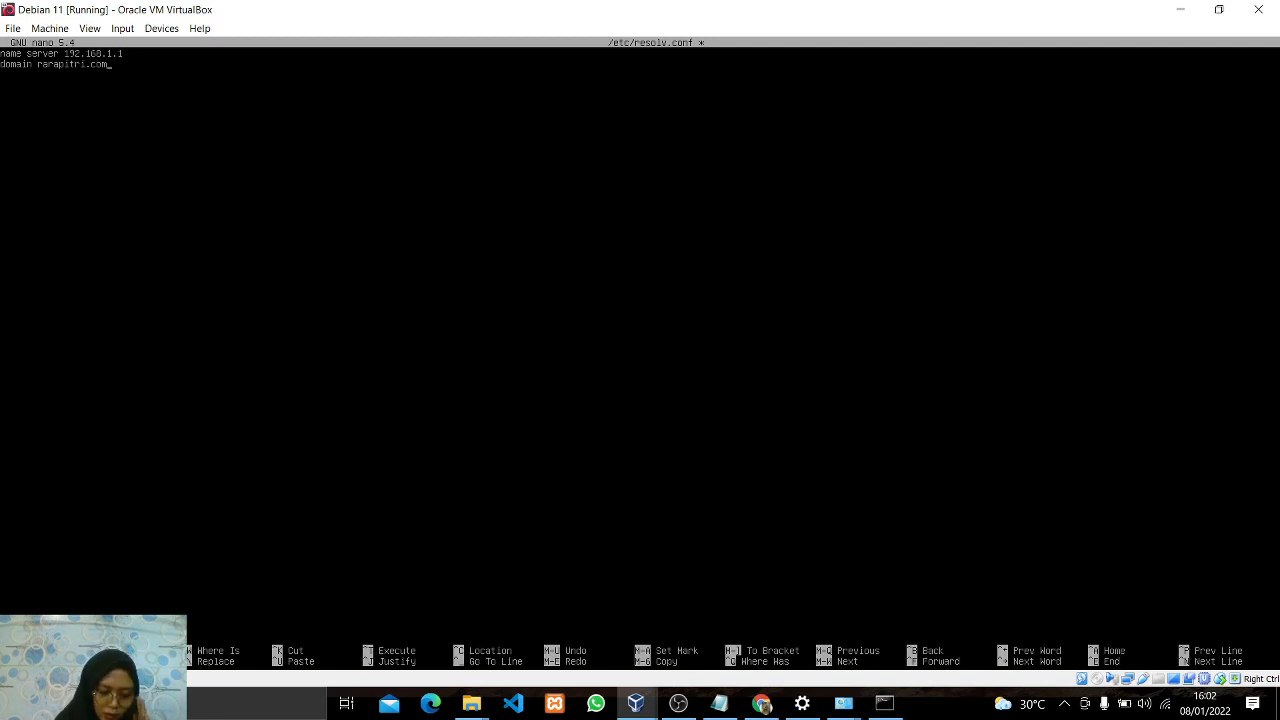
key("Return")
type("sea")
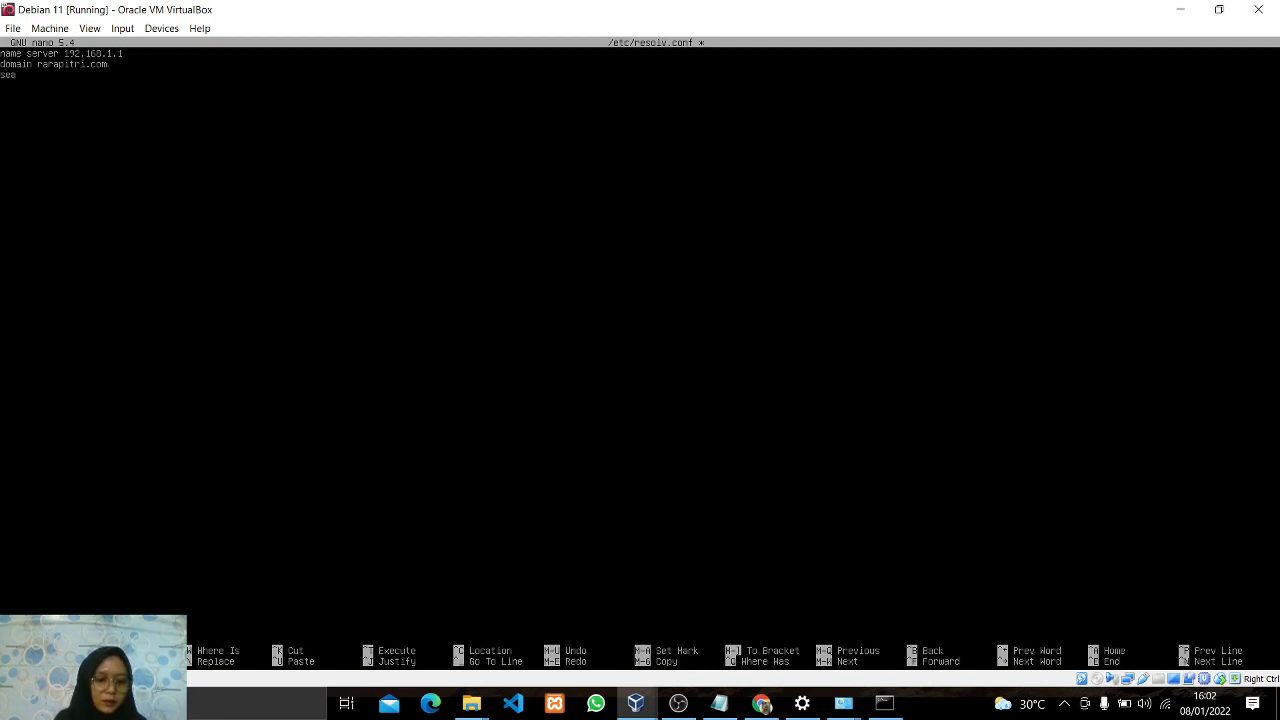
type("rch rarap")
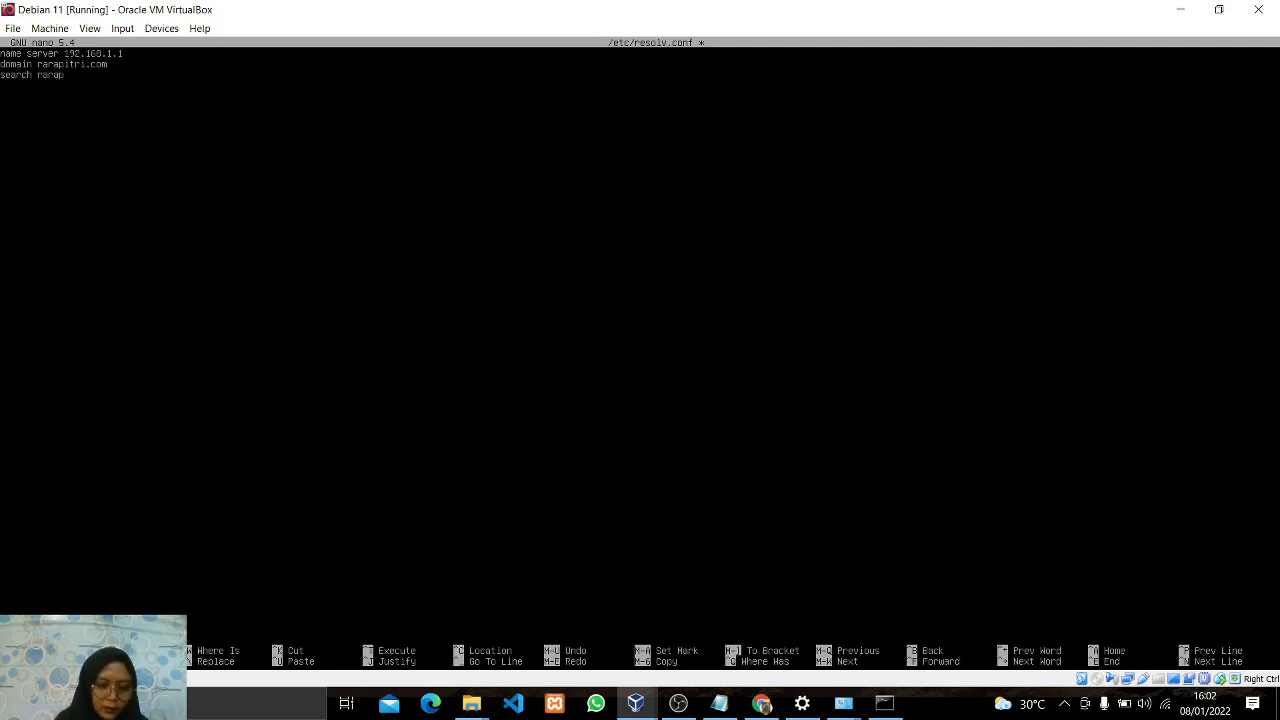
type("itri")
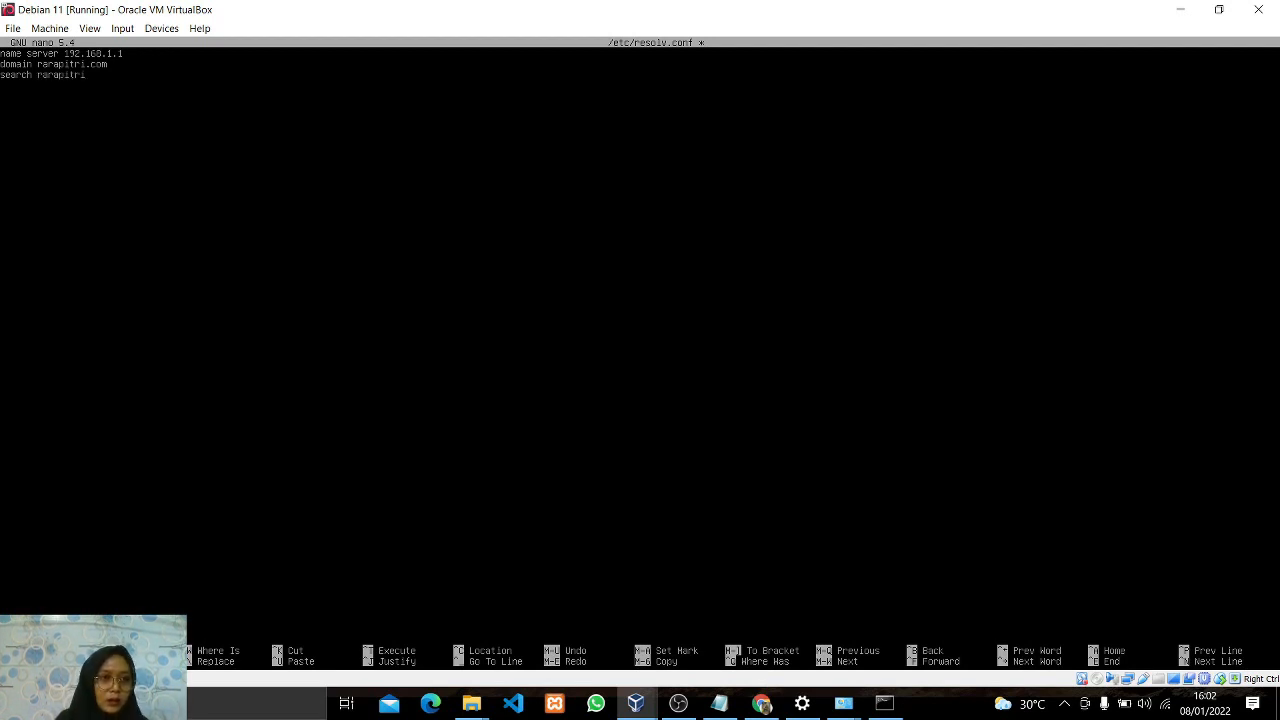
type(".com")
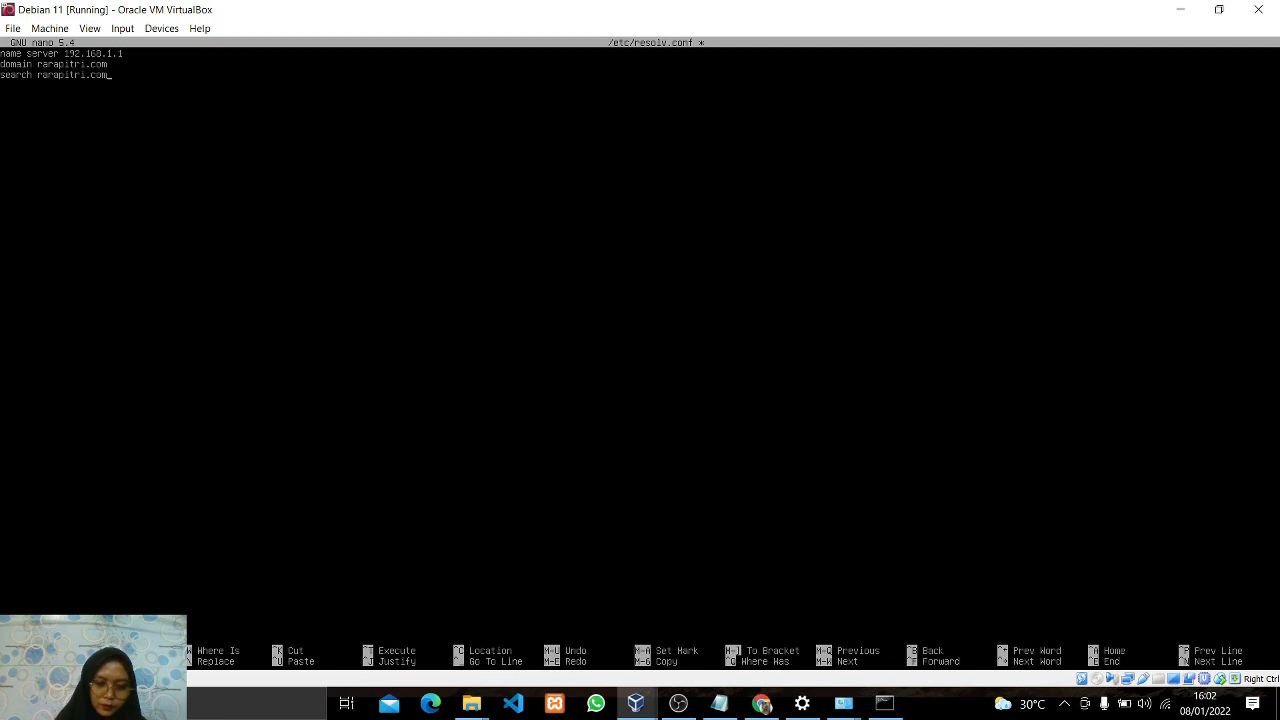
Save the changes to /etc/resolv.conf and exit nano to the shell prompt.
key("ctrl+o")
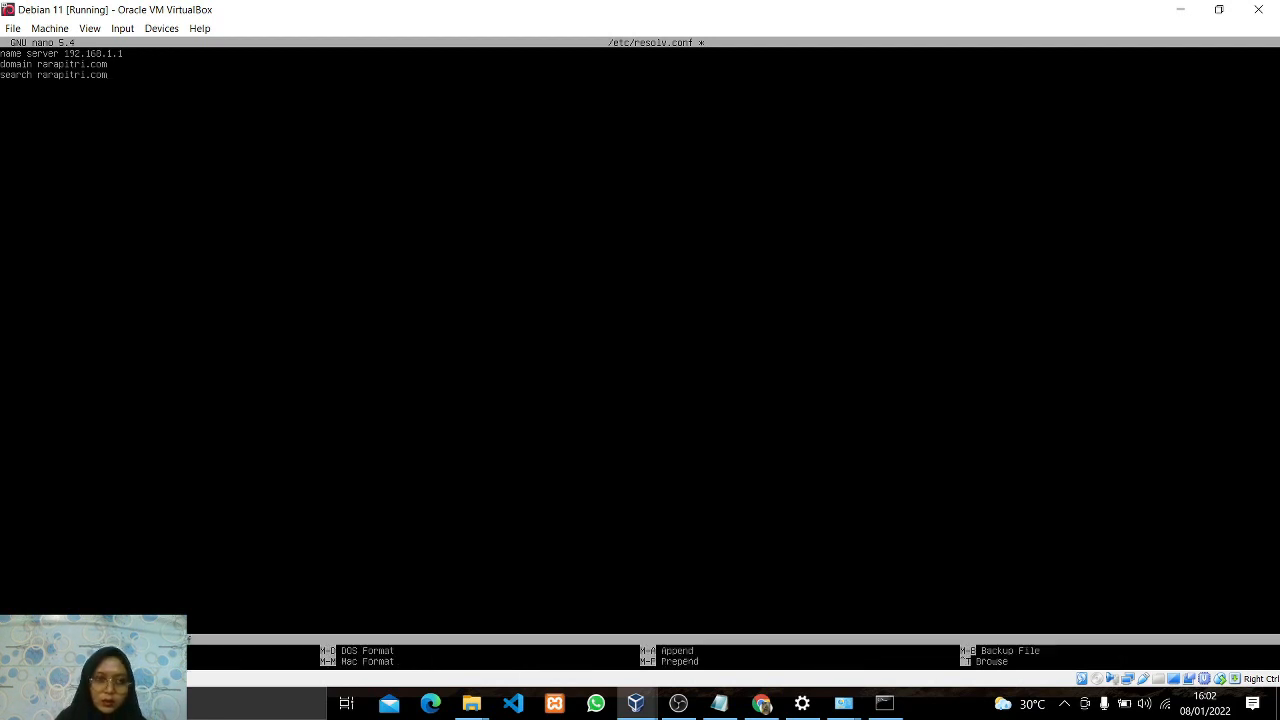
key("Return")
key("ctrl+x")
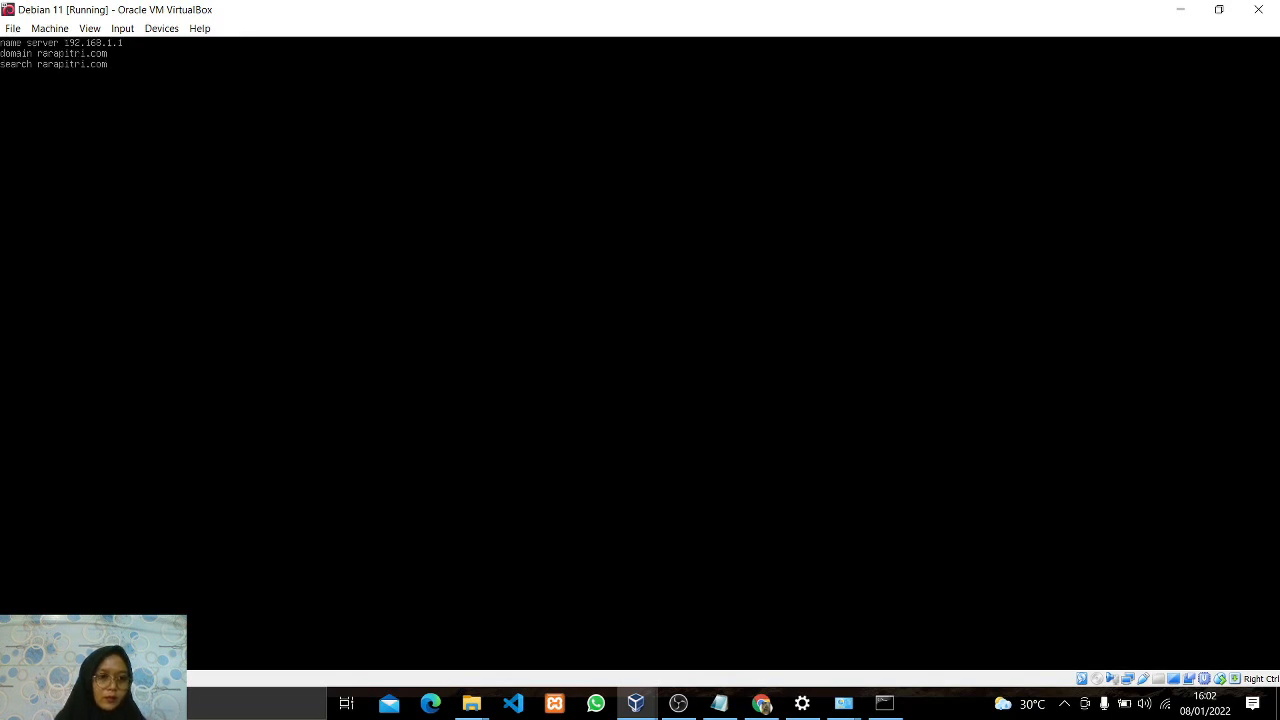
key("Return")
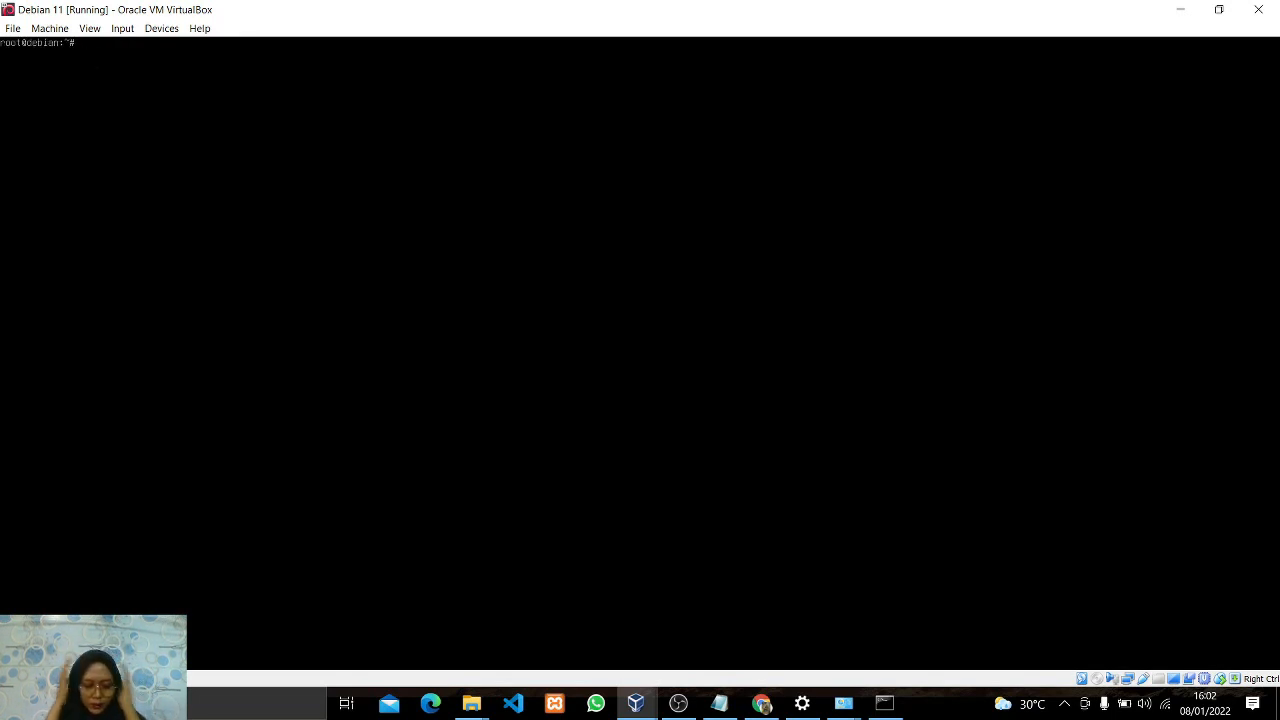
Restart the bind9 service with systemctl.
type("sy")
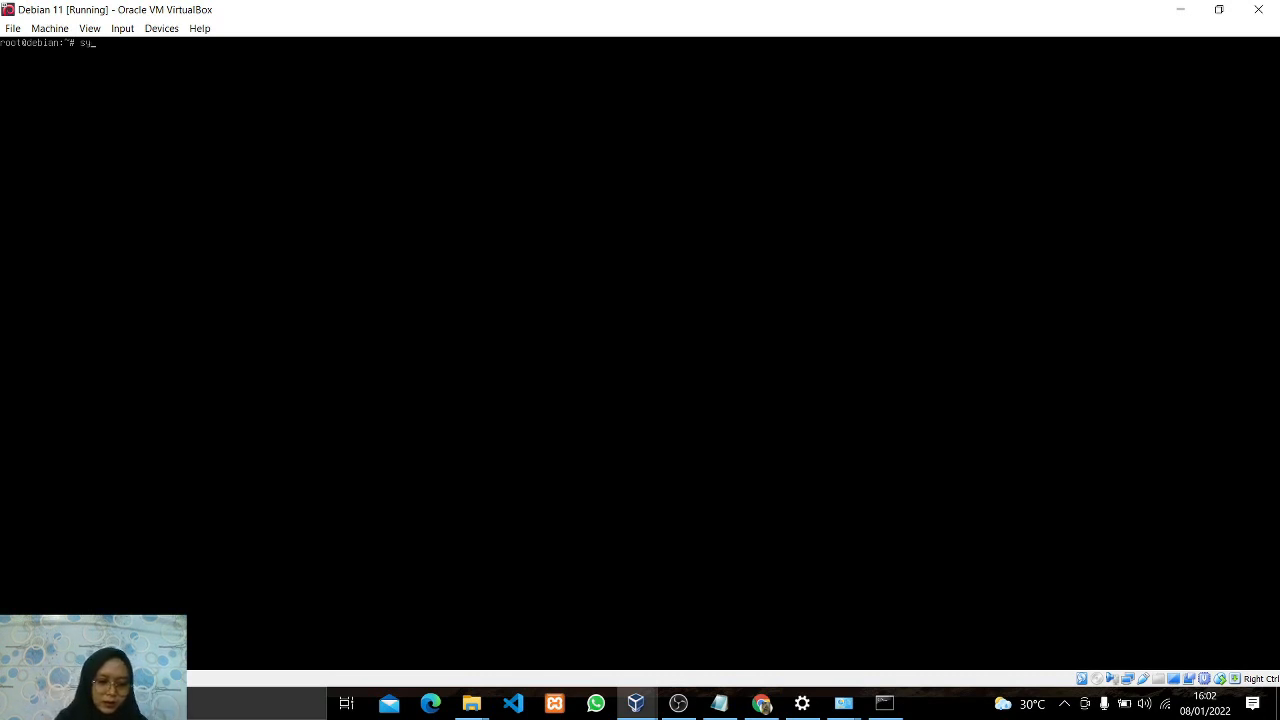
type("stemctl")
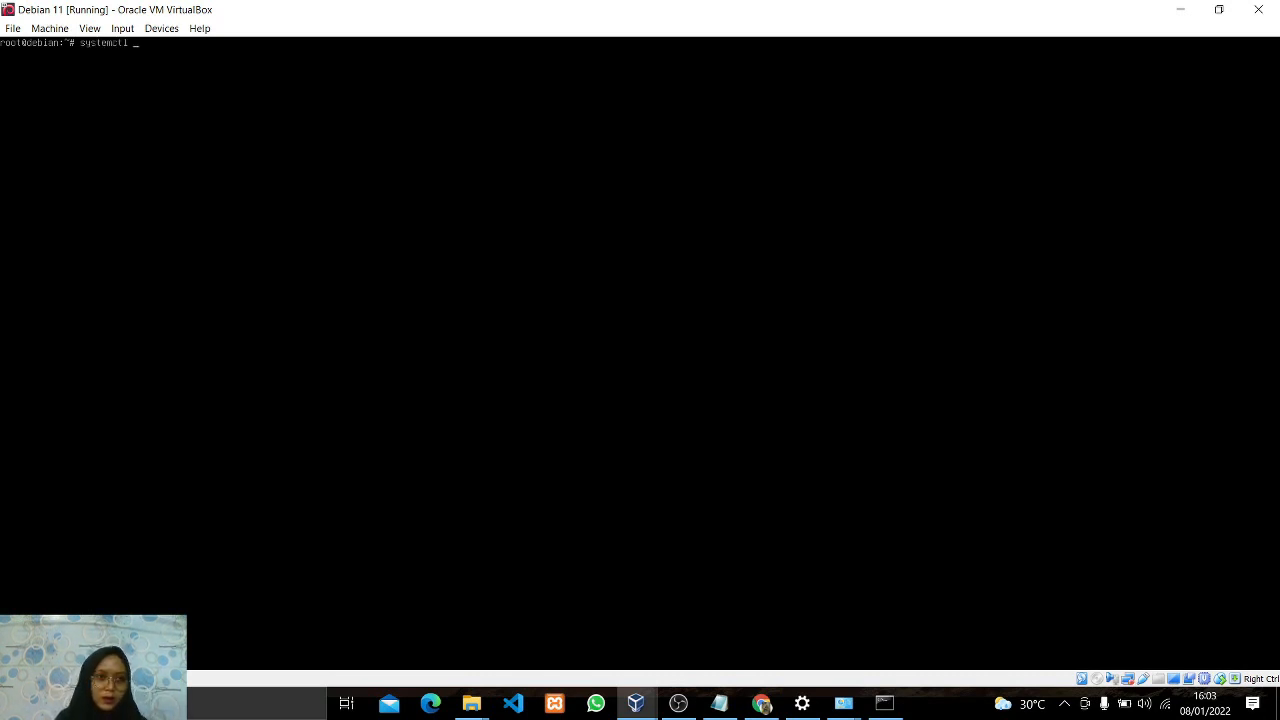
type(" restart")
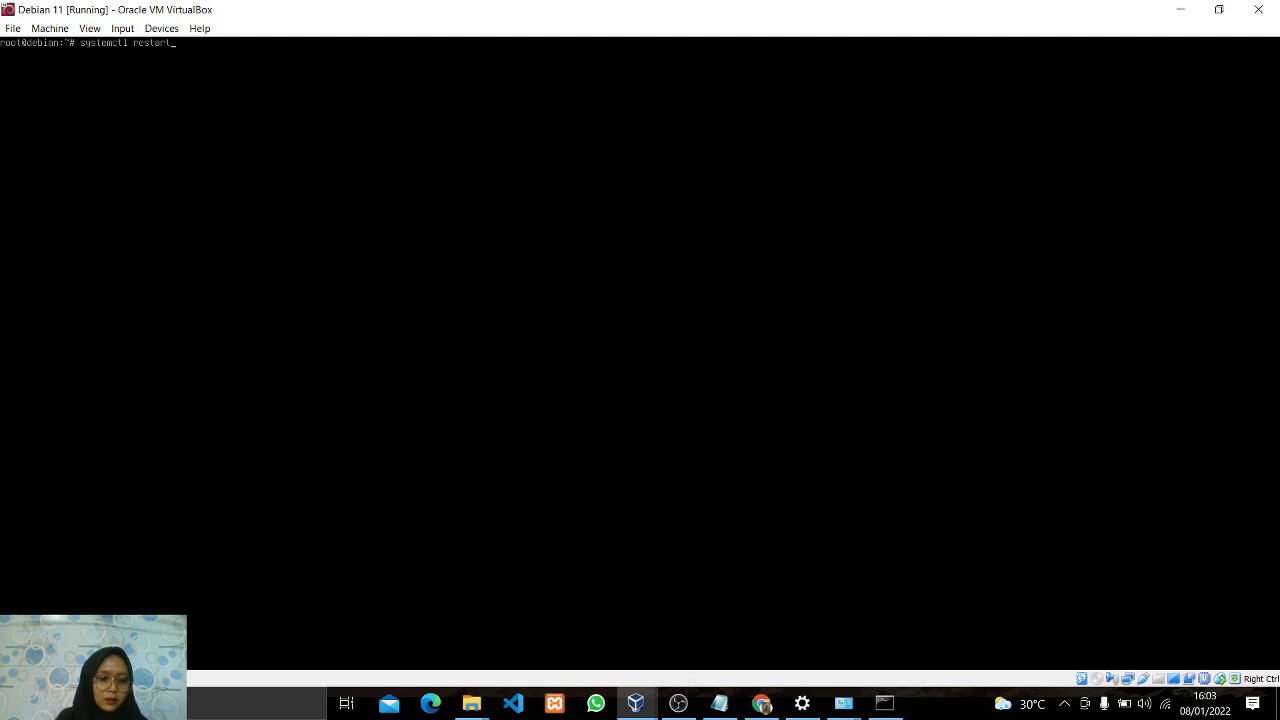
type(" b")
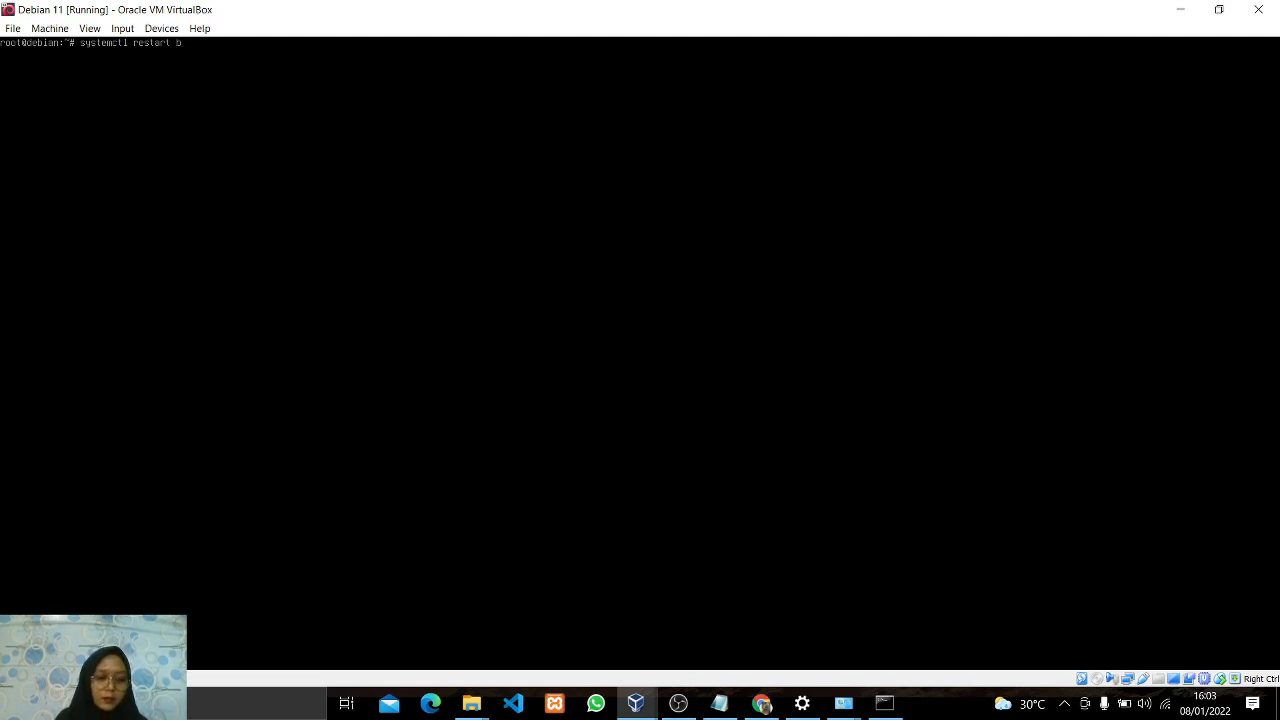
type("in")
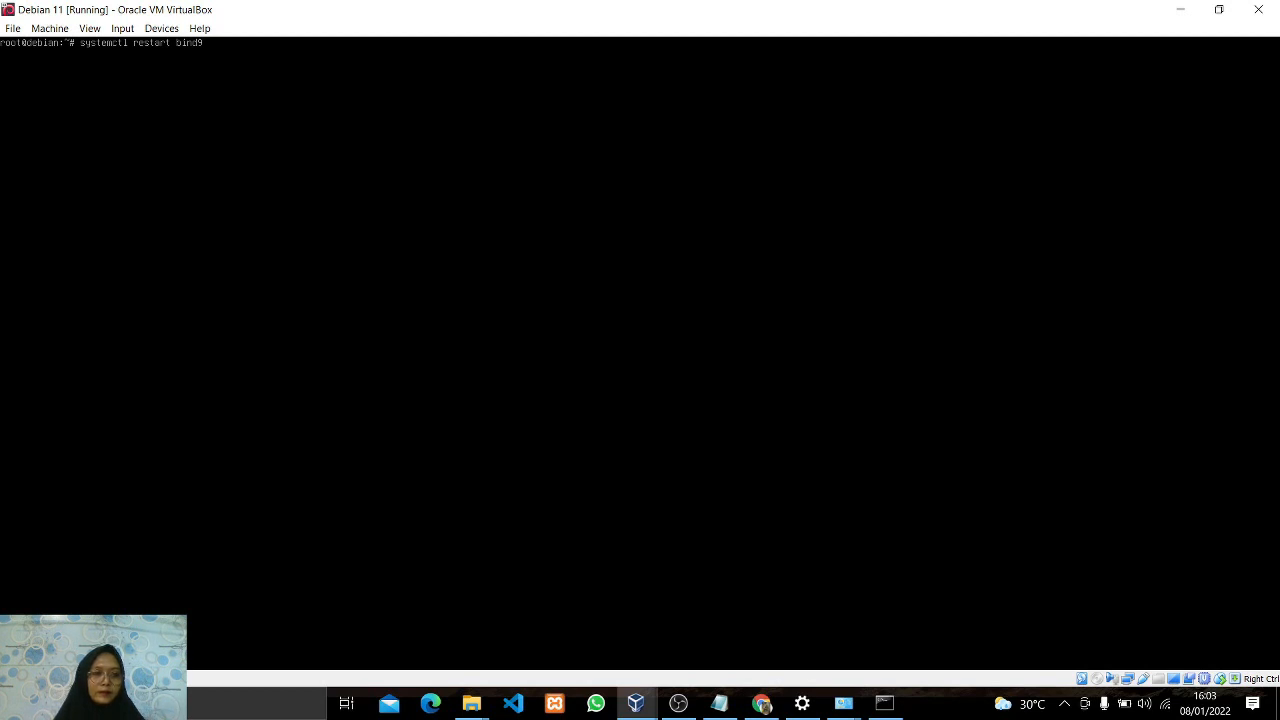
type("d9")
key("Return")
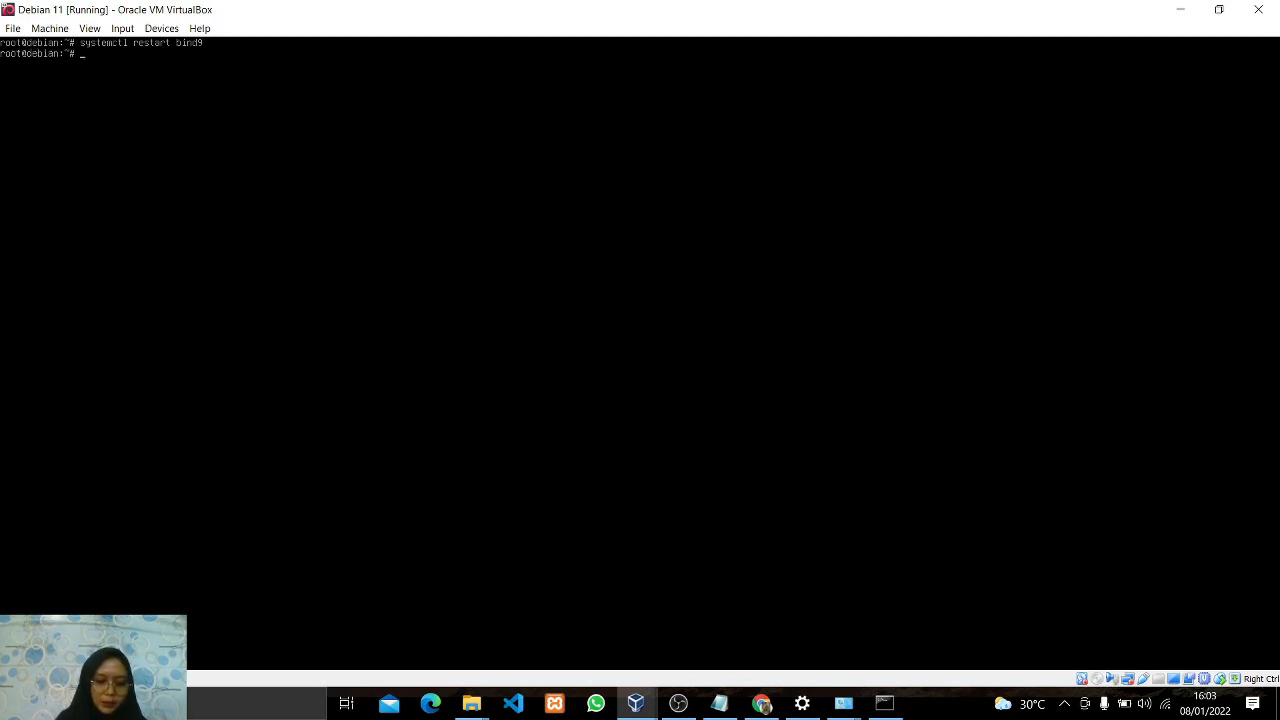
Run a reverse DNS lookup of 192.168.1.1 with nslookup.
type("nslo")
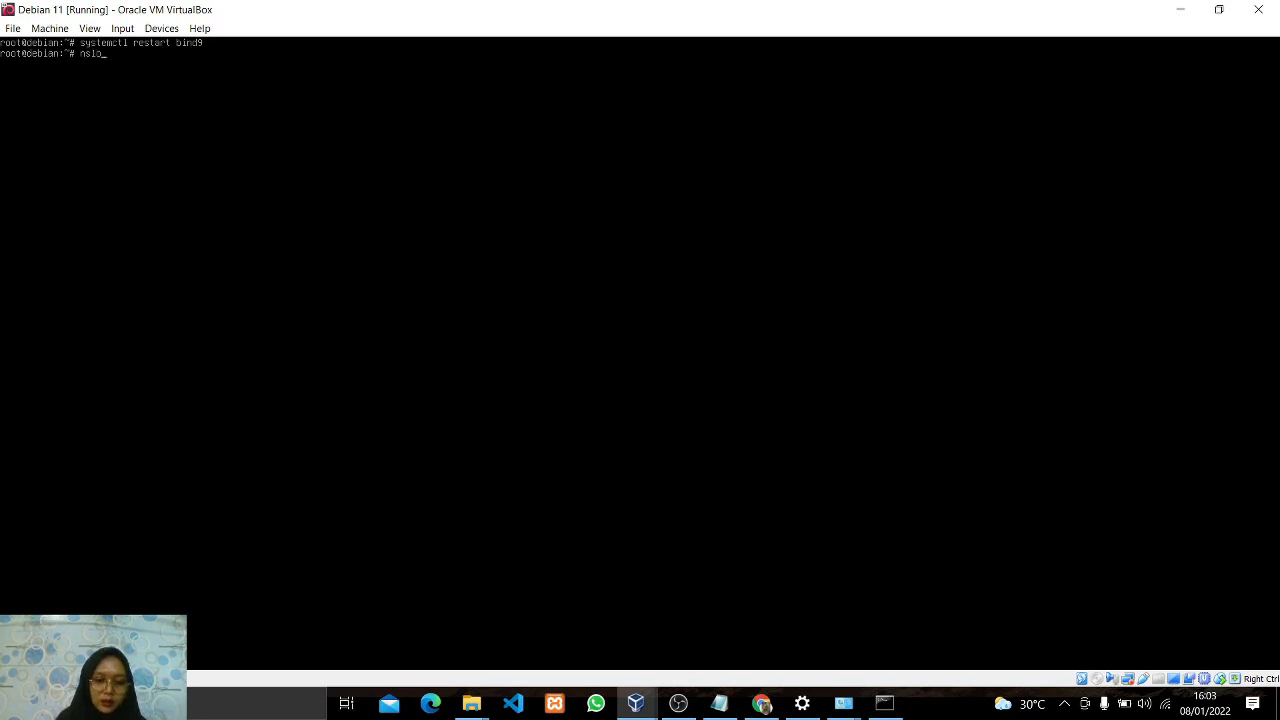
type("okup ")
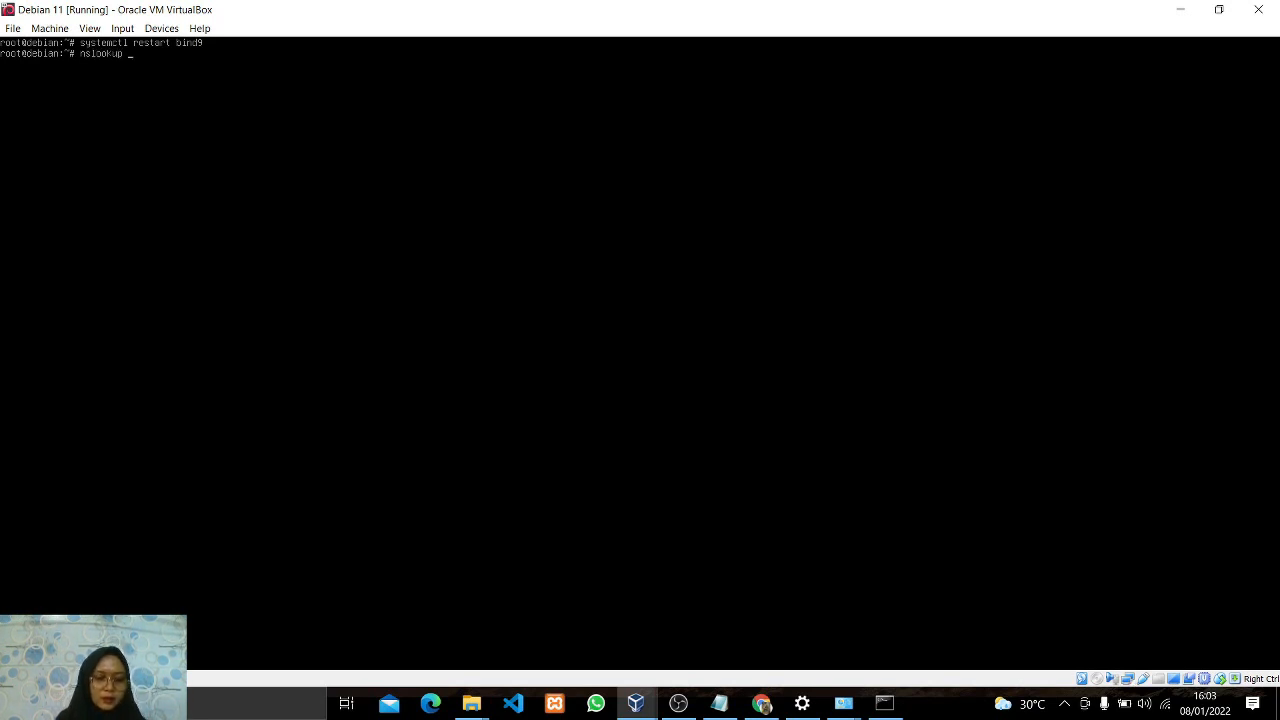
type("192.")
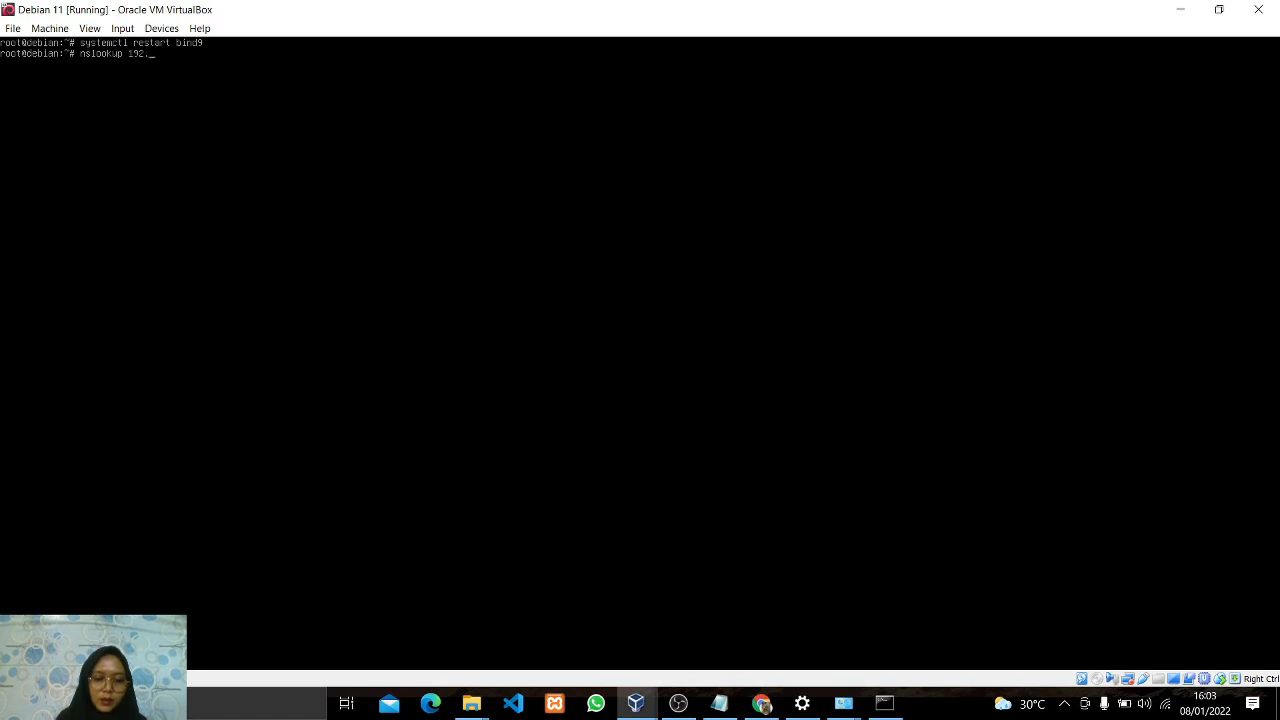
type("168.1.1")
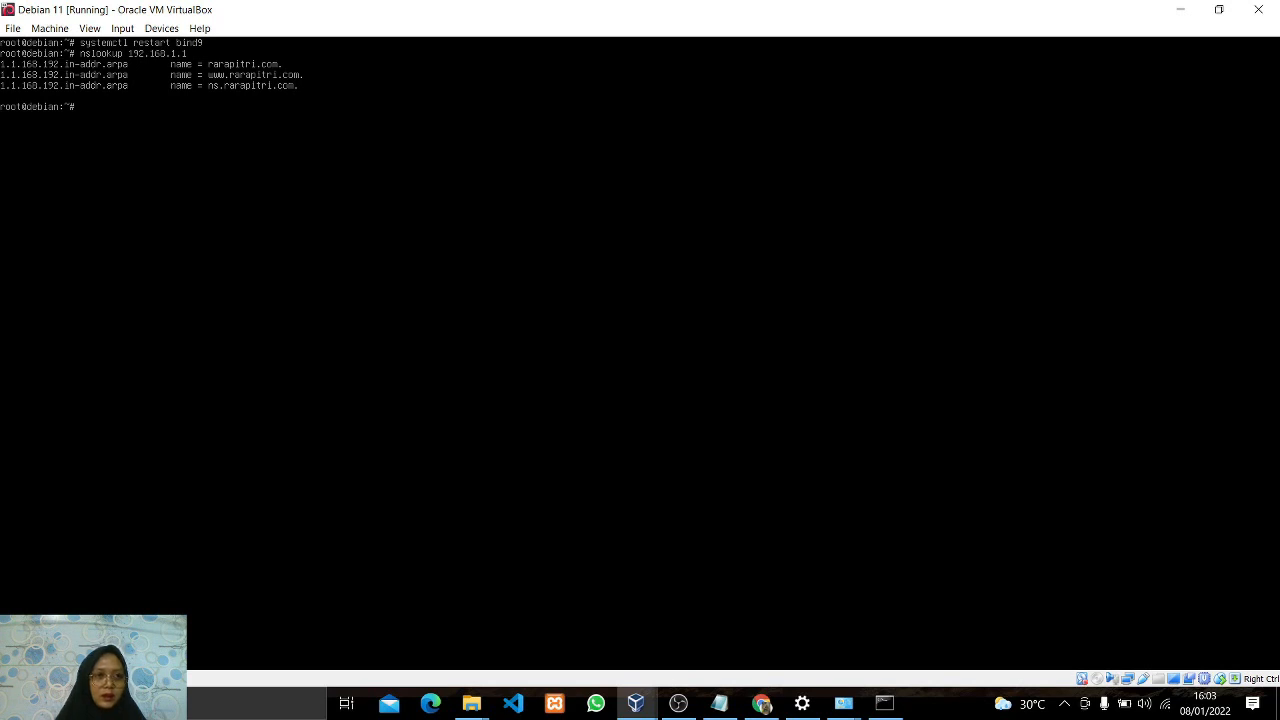
Run a forward DNS lookup of the personal .com domain with nslookup.
type("ns")
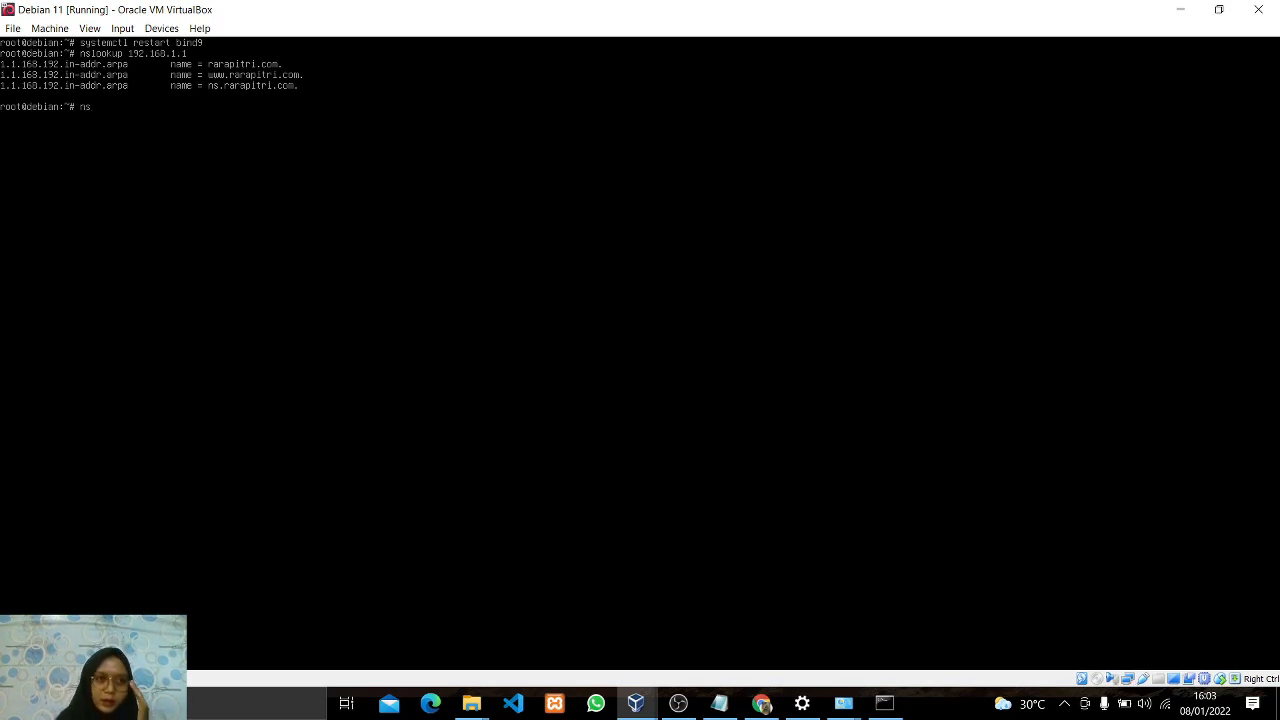
type("lookup ")
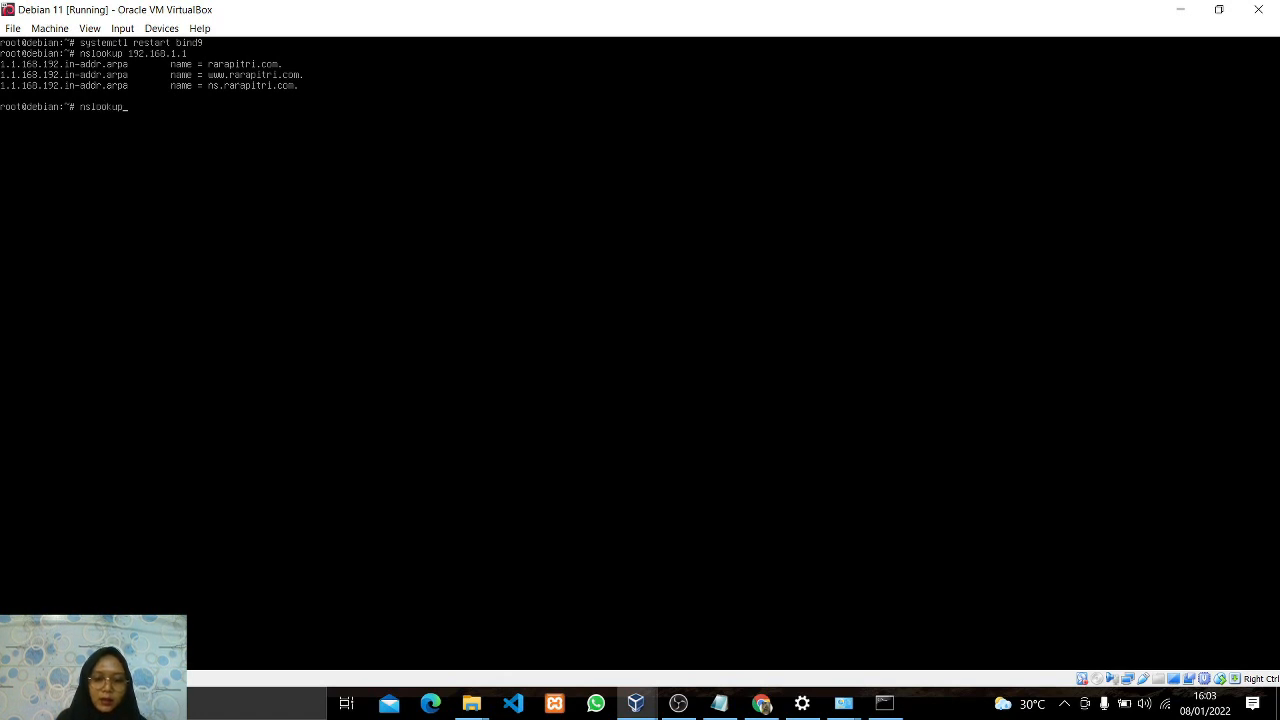
type("rarapitri")
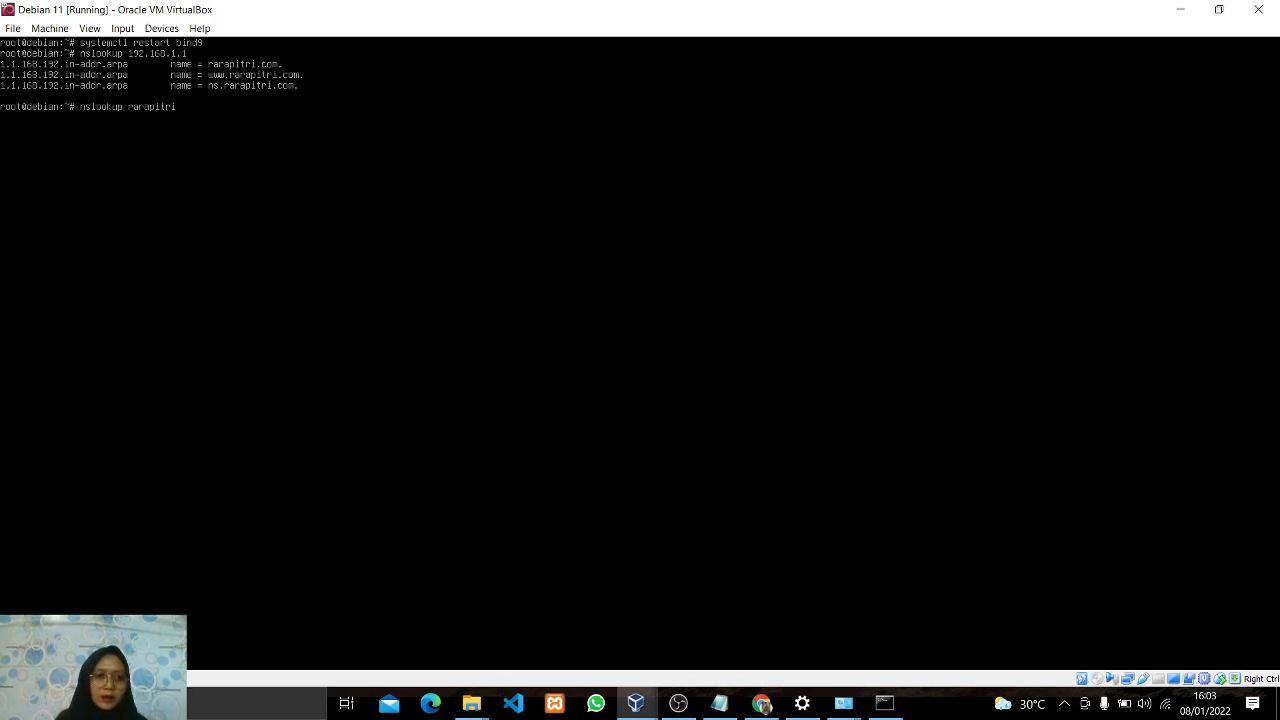
type(".com")
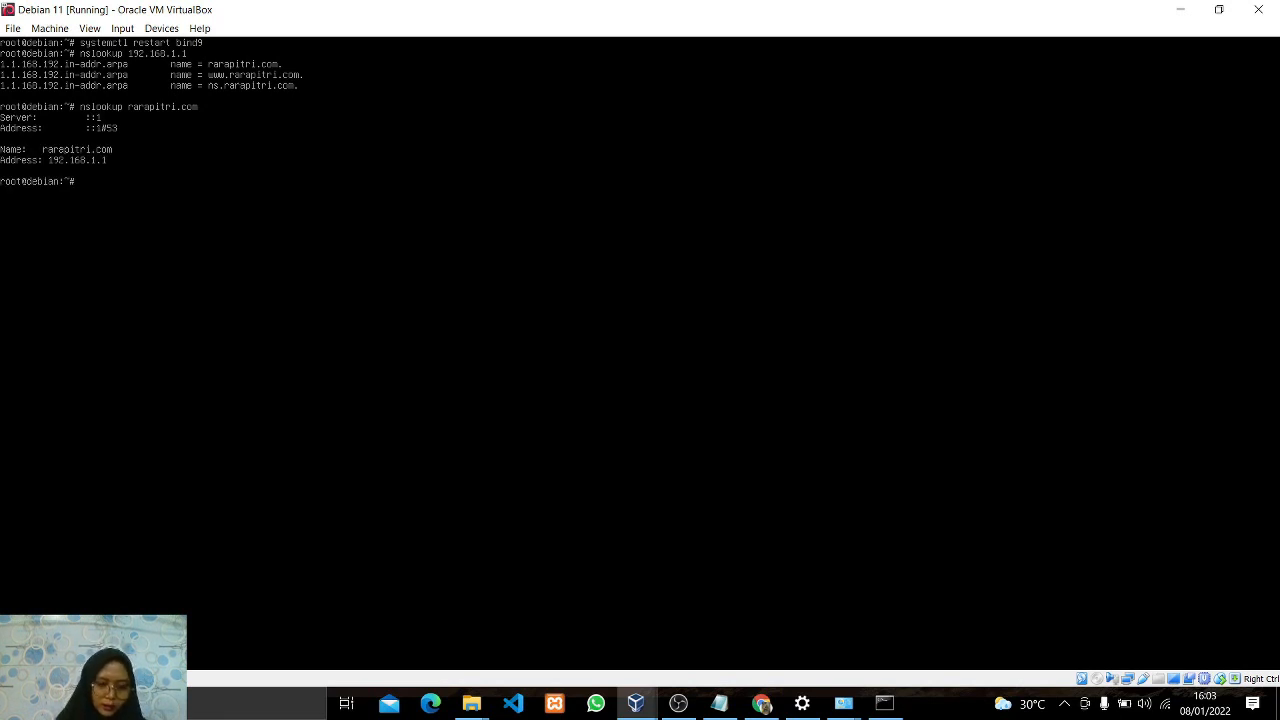
Switch to Chrome, load the personal .com domain in a new tab, and look over the page and its address.
left_click(764, 704)
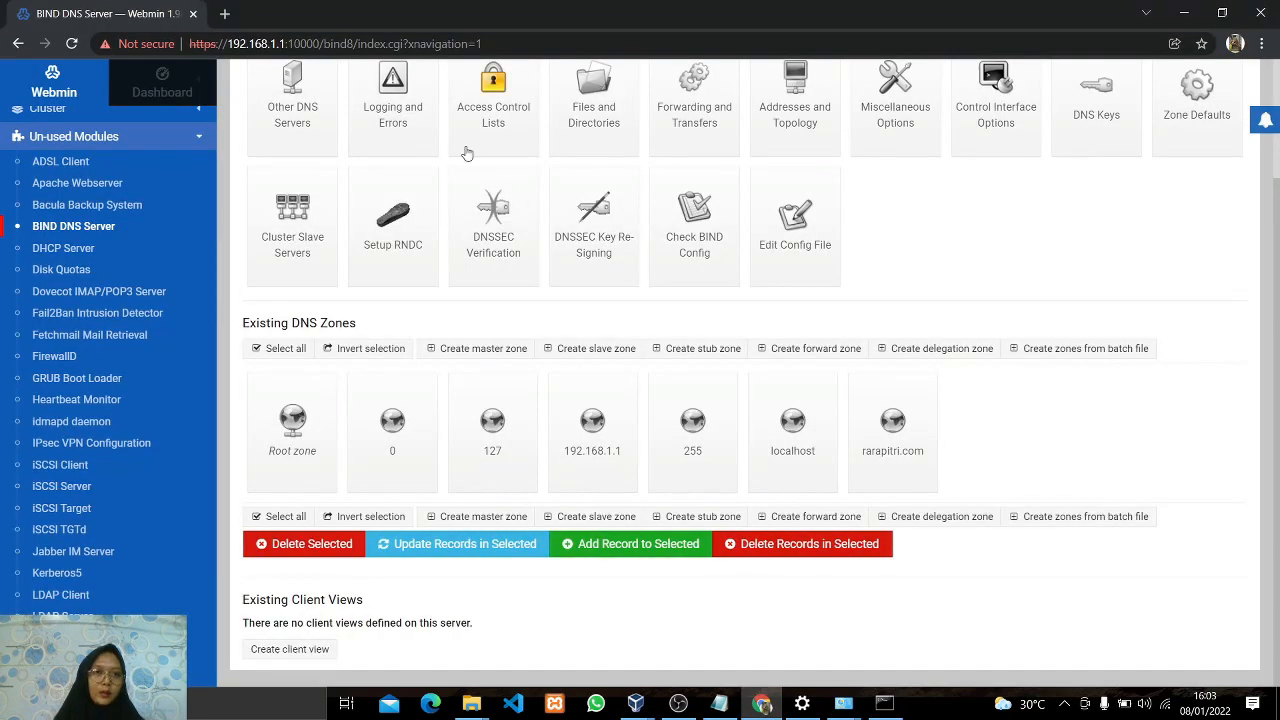
left_click(225, 14)
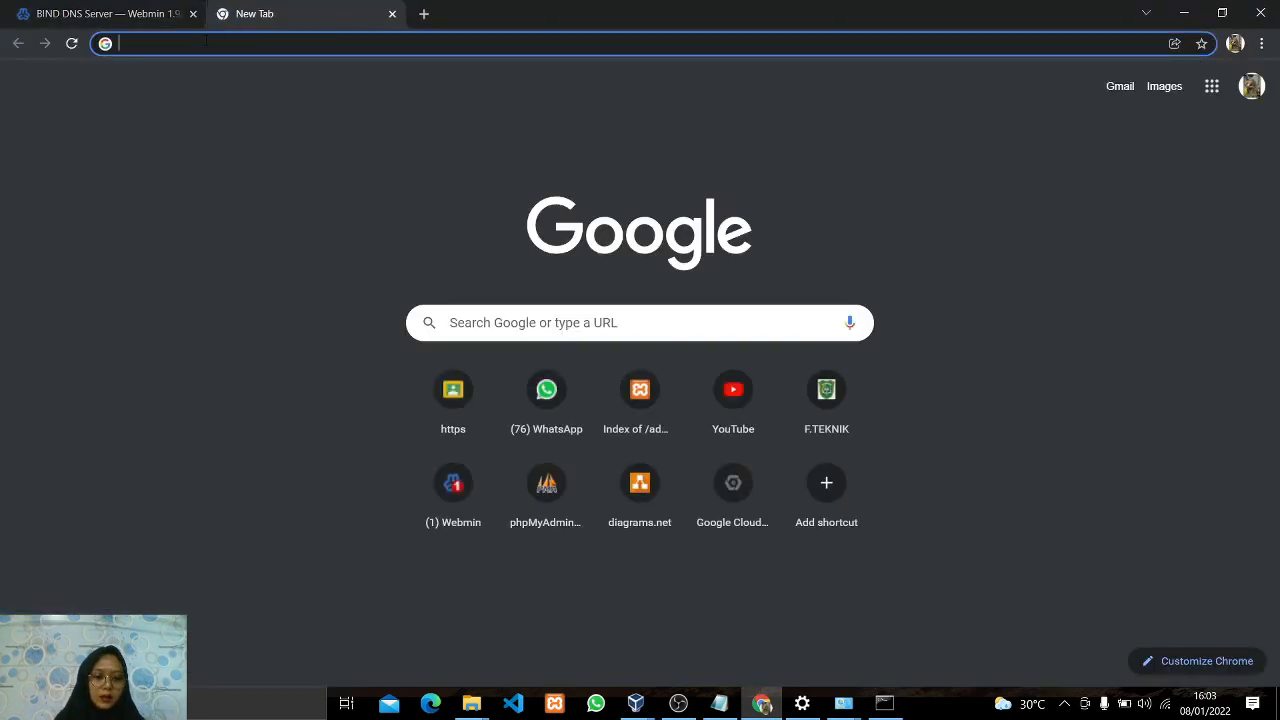
type("rarapitri")
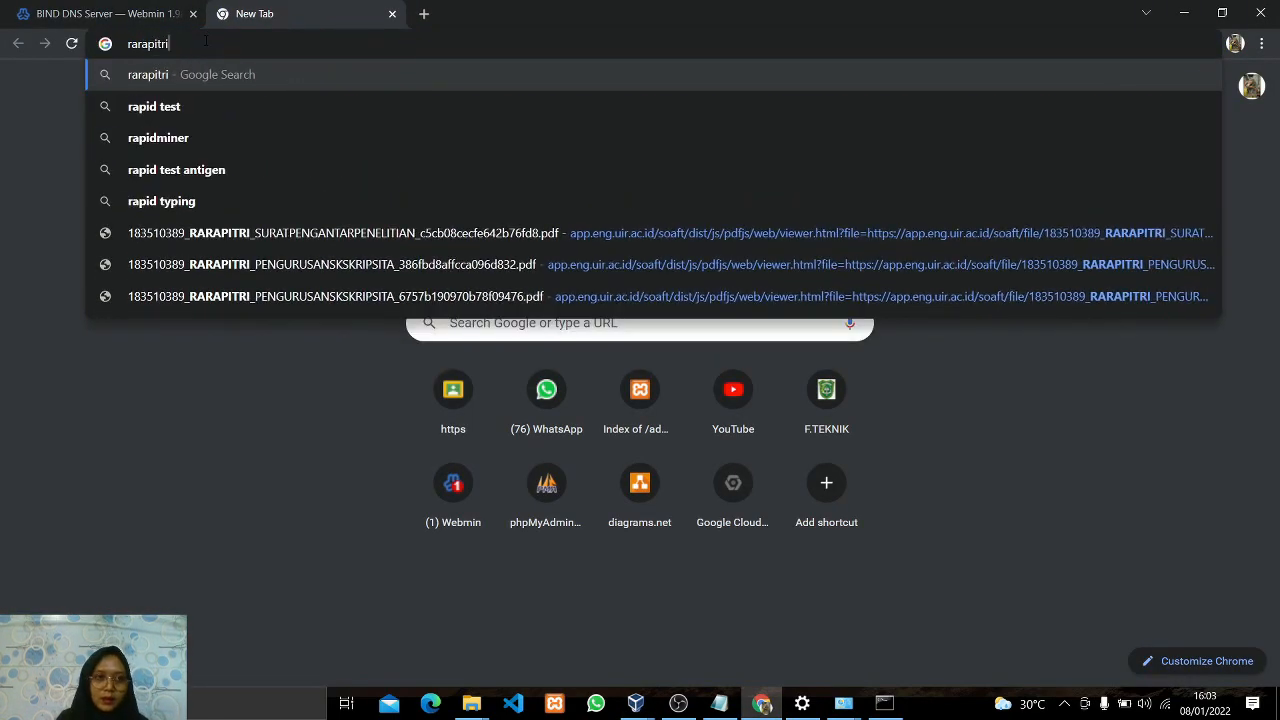
type(".com")
key("Return")
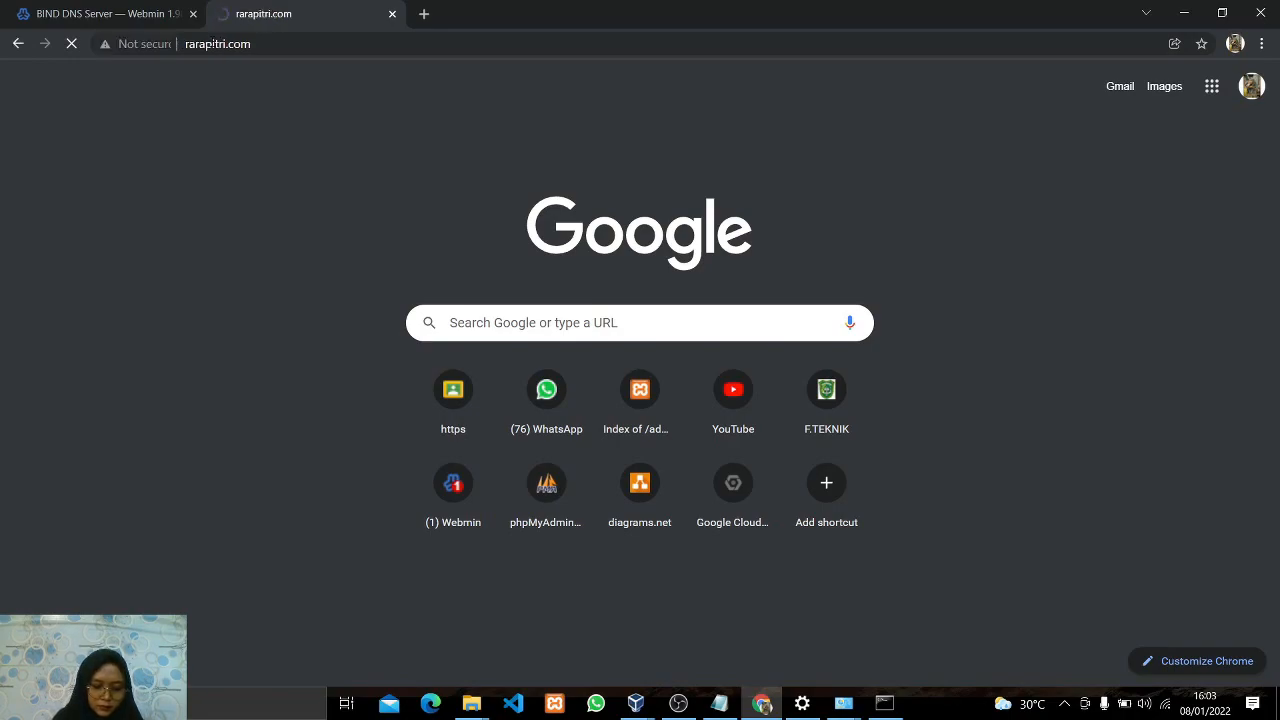
scroll(520, 229, "down", 4)
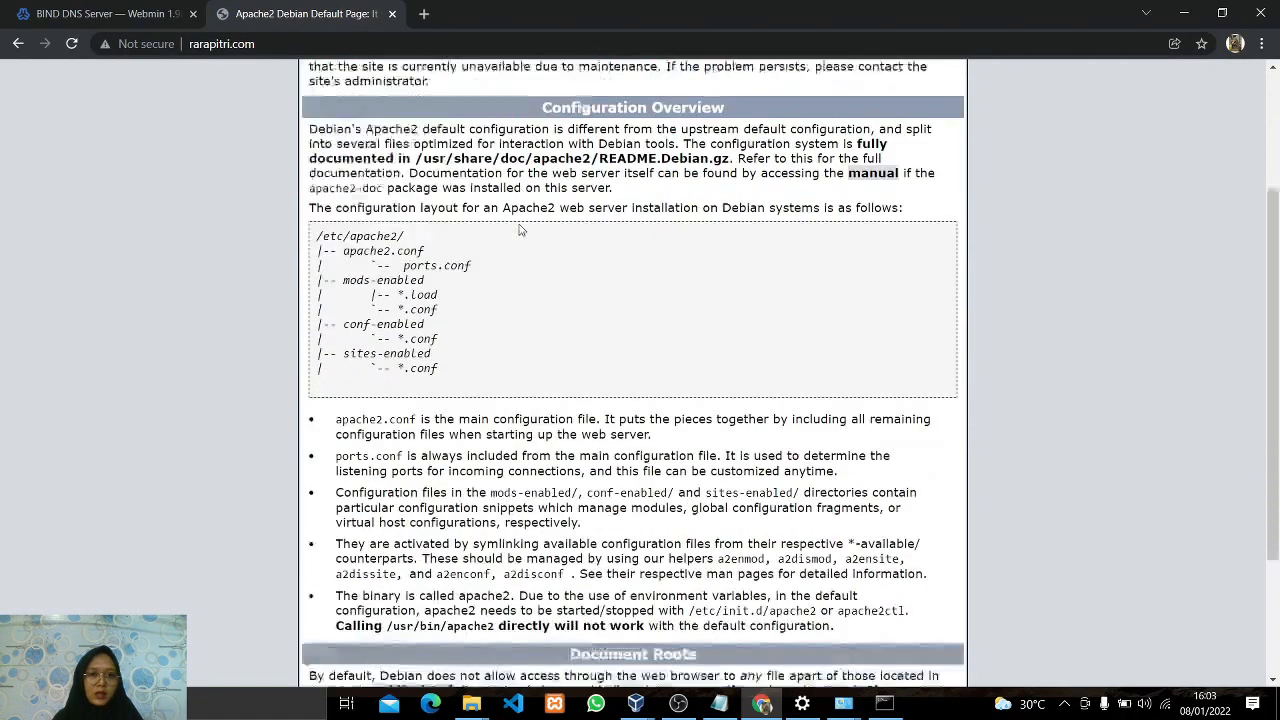
scroll(420, 150, "up", 4)
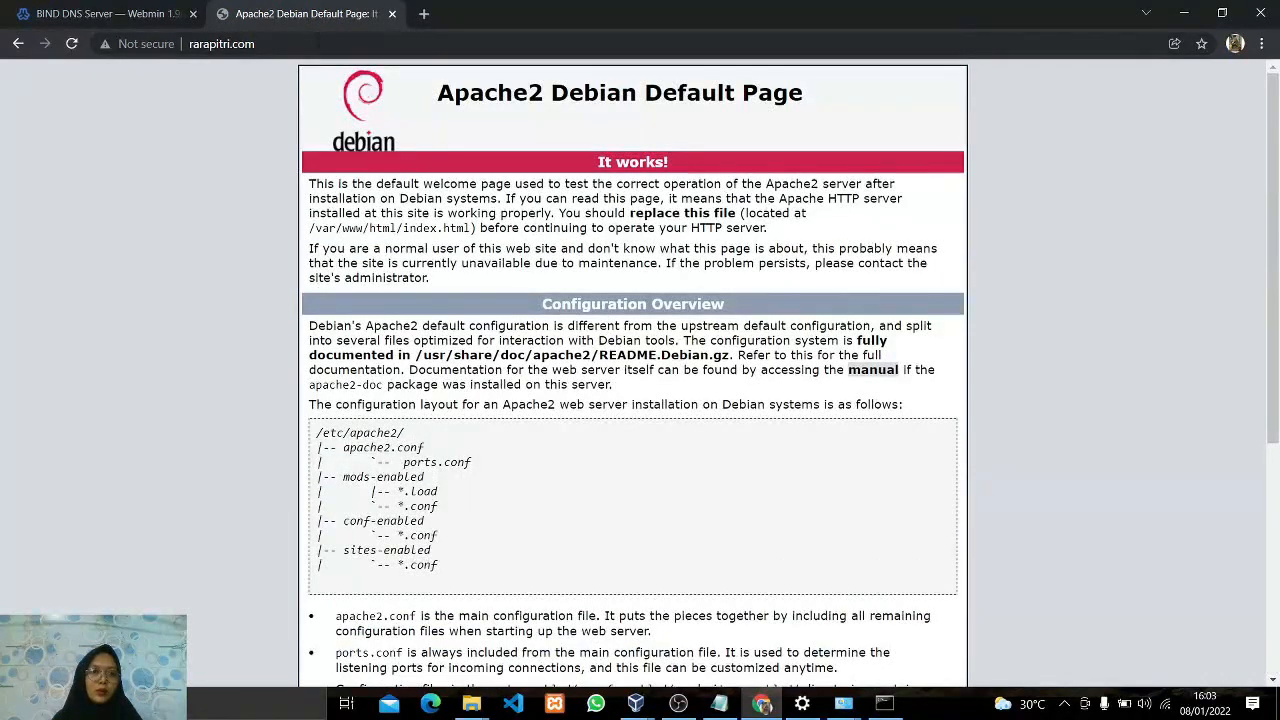
left_click(225, 44)
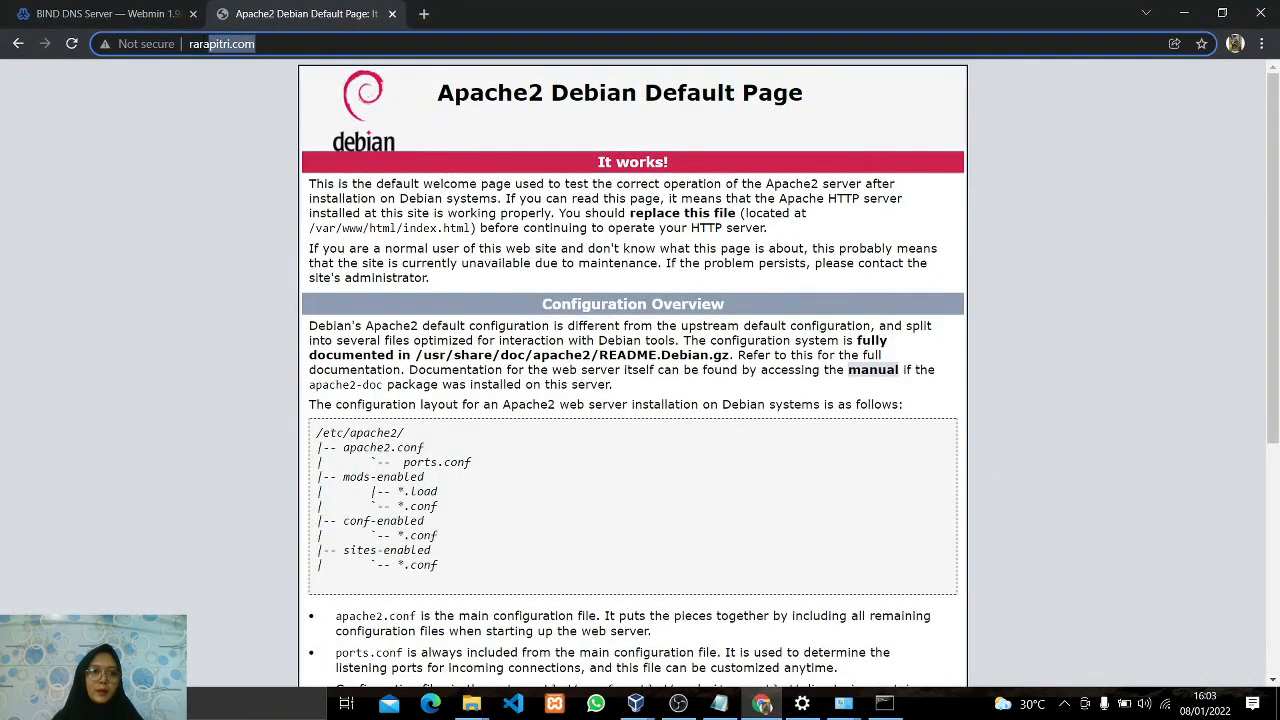
left_click(340, 44)
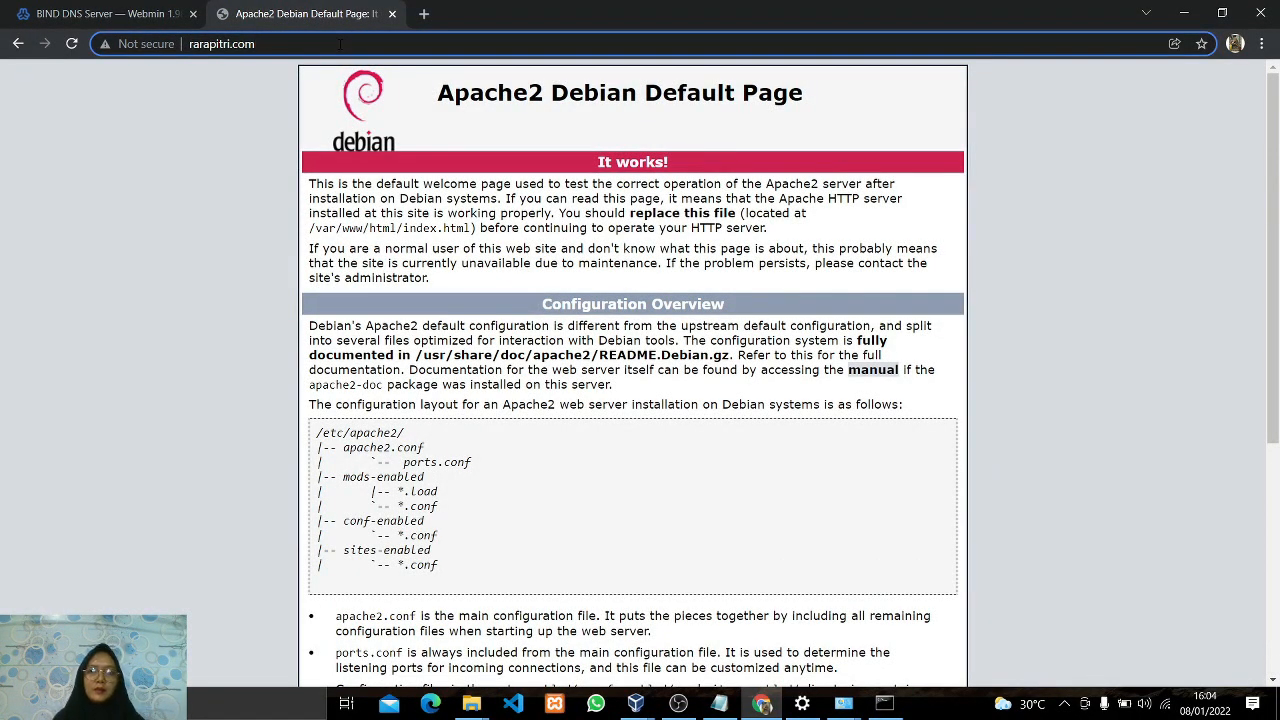